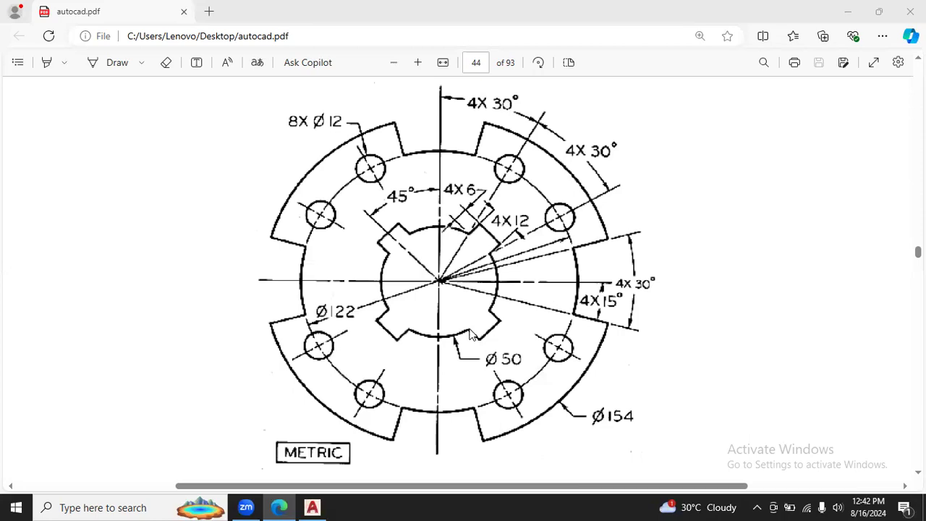
# Switch to AutoCAD and set the drawing's insertion scale units to Millimeters
pyautogui.click(314, 507)
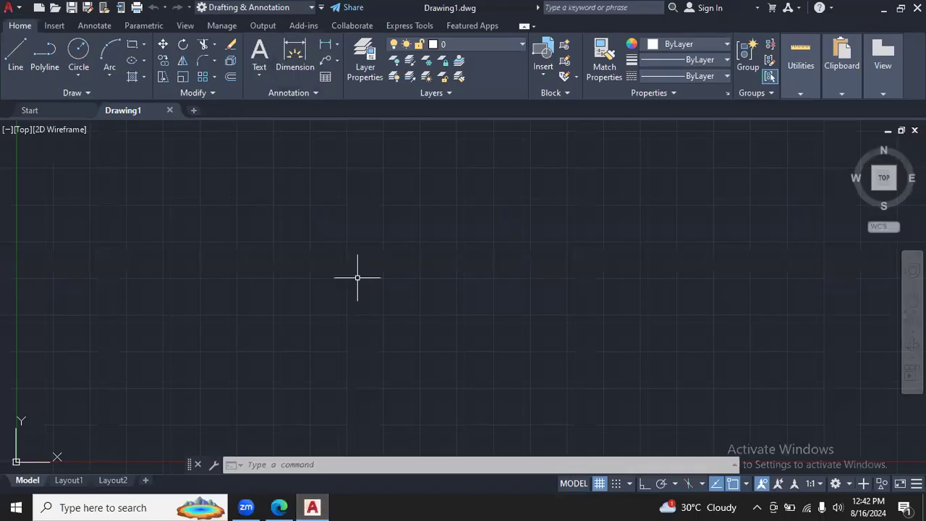
pyautogui.write('unit')
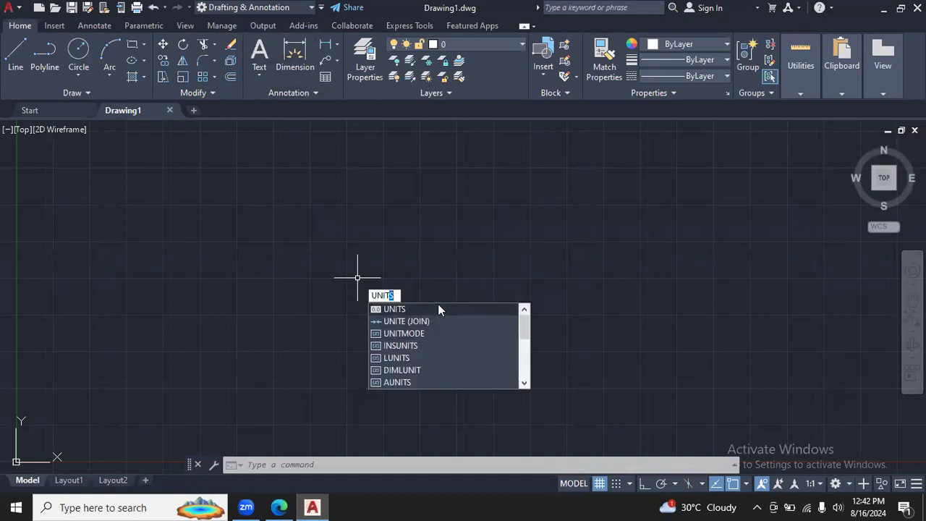
pyautogui.click(439, 309)
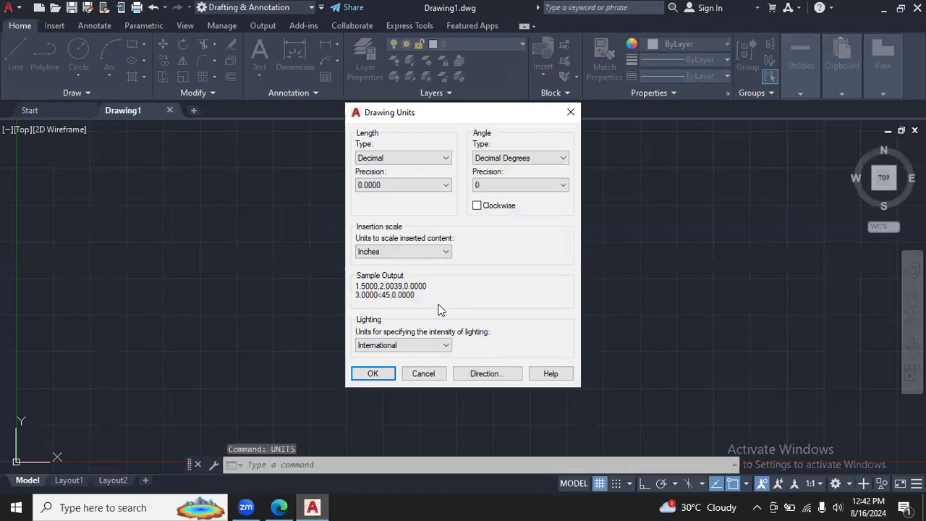
pyautogui.click(445, 252)
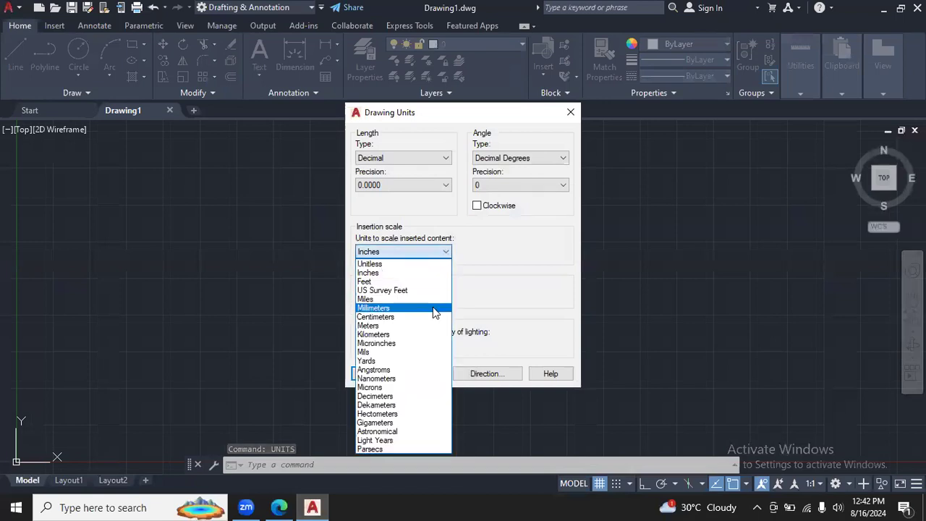
pyautogui.click(433, 307)
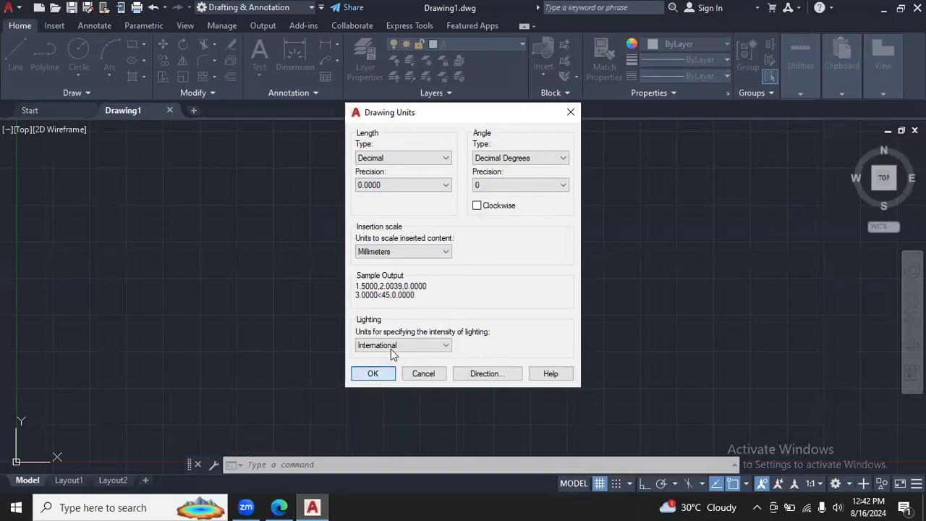
pyautogui.press('Return')
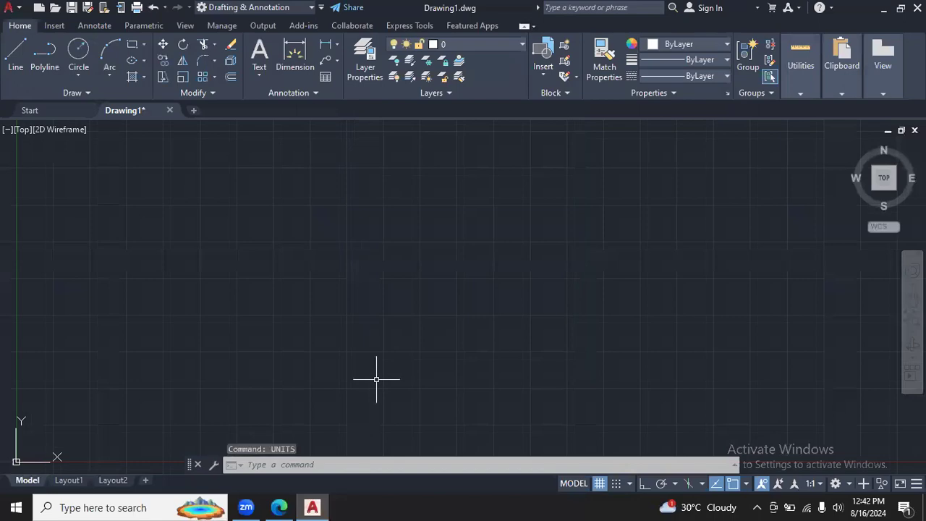
# Switch to autocad.pdf in Edge and circle the plate's centre point with a red pen
pyautogui.click(272, 506)
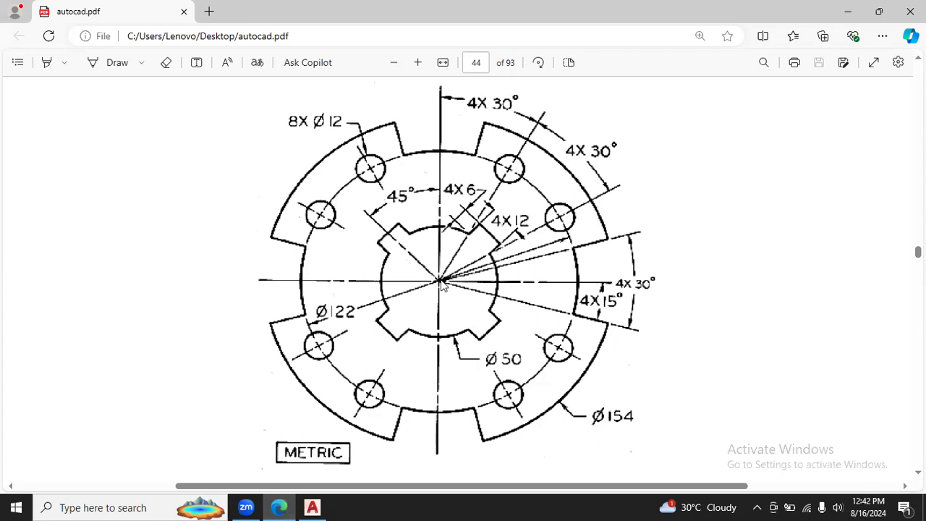
pyautogui.click(141, 64)
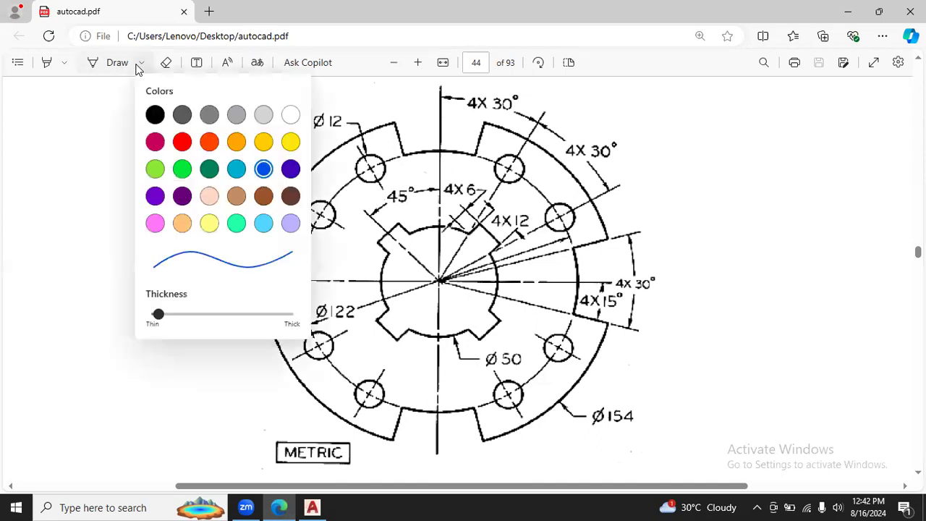
pyautogui.click(182, 142)
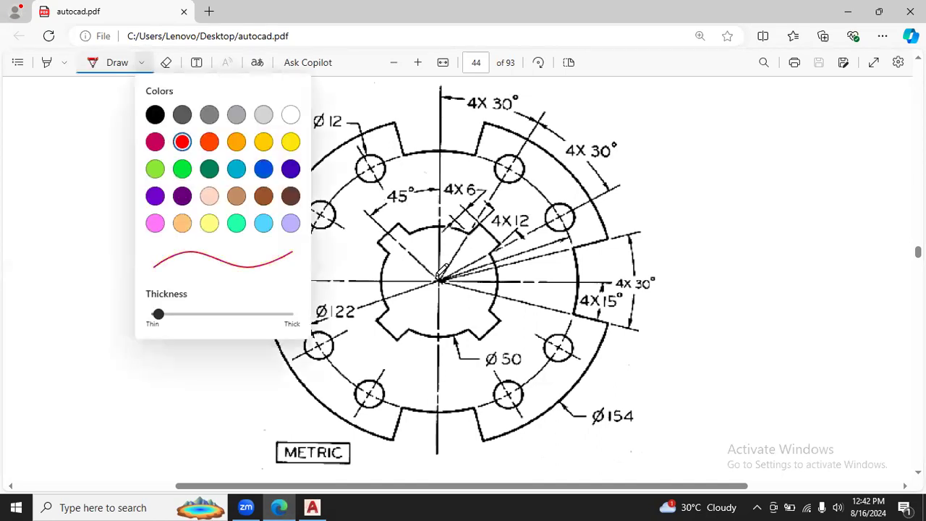
pyautogui.click(441, 275)
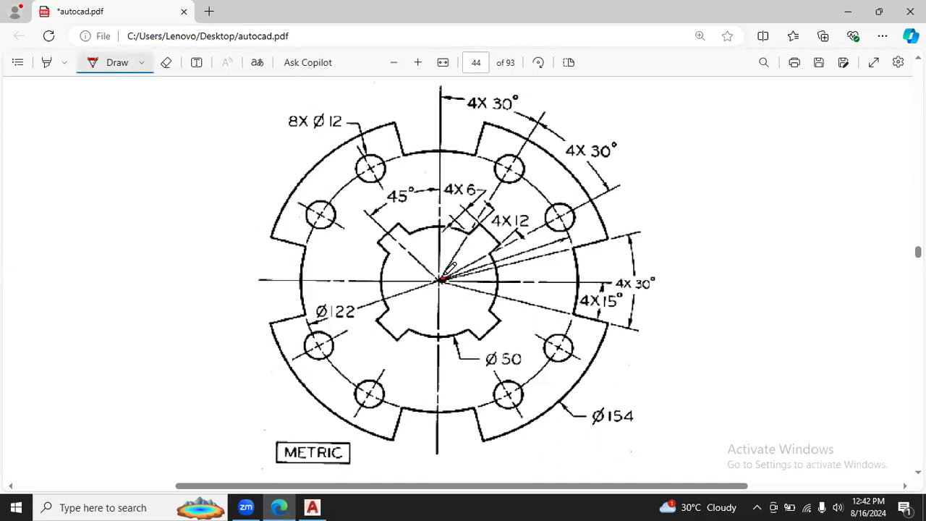
pyautogui.moveTo(440, 274)
pyautogui.mouseDown()
pyautogui.moveTo(431, 286)
pyautogui.moveTo(450, 275)
pyautogui.mouseUp()
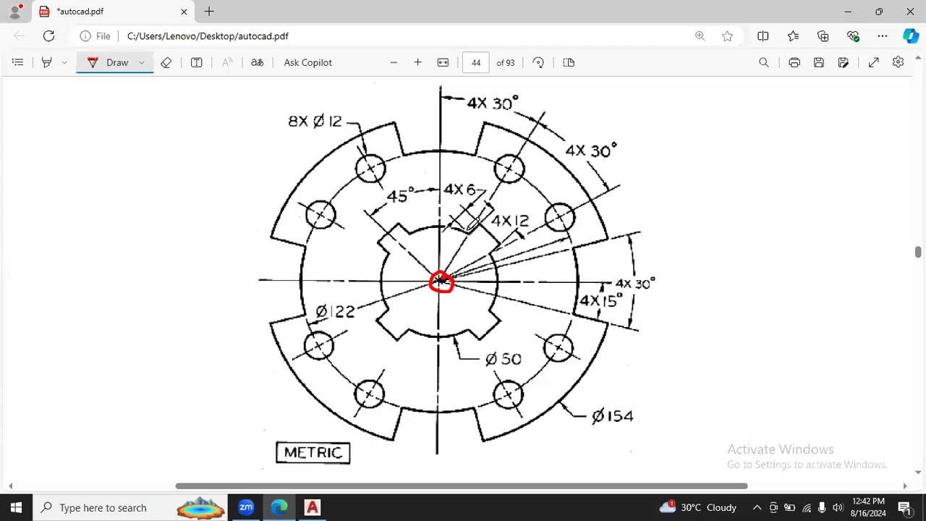
# Mark arcs of the inner, bolt-hole and outer circles in red and box the Ø50, Ø154 and Ø122 labels
pyautogui.moveTo(465, 233)
pyautogui.mouseDown()
pyautogui.moveTo(494, 255)
pyautogui.moveTo(496, 275)
pyautogui.mouseUp()
pyautogui.moveTo(484, 365)
pyautogui.mouseDown()
pyautogui.moveTo(526, 373)
pyautogui.moveTo(500, 340)
pyautogui.moveTo(486, 355)
pyautogui.mouseUp()
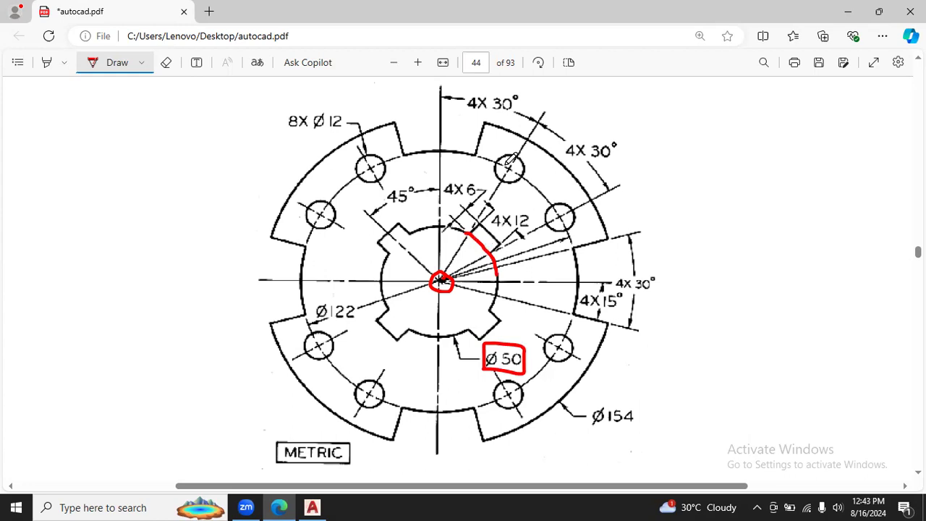
pyautogui.moveTo(521, 176); pyautogui.dragTo(554, 203)
pyautogui.moveTo(581, 425)
pyautogui.mouseDown()
pyautogui.moveTo(640, 430)
pyautogui.moveTo(590, 396)
pyautogui.moveTo(582, 434)
pyautogui.mouseUp()
pyautogui.moveTo(564, 399); pyautogui.dragTo(582, 376)
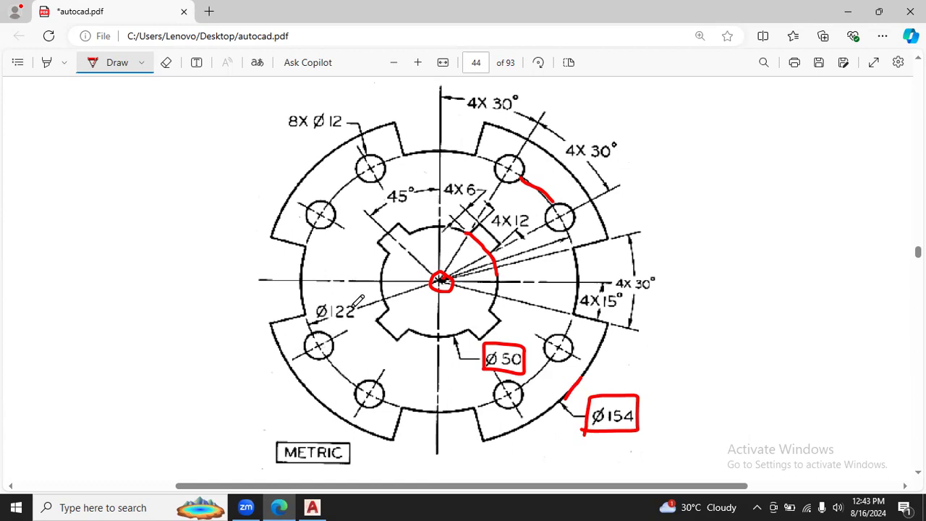
pyautogui.moveTo(356, 297)
pyautogui.mouseDown()
pyautogui.moveTo(319, 297)
pyautogui.moveTo(314, 321)
pyautogui.moveTo(339, 327)
pyautogui.moveTo(362, 313)
pyautogui.moveTo(357, 297)
pyautogui.mouseUp()
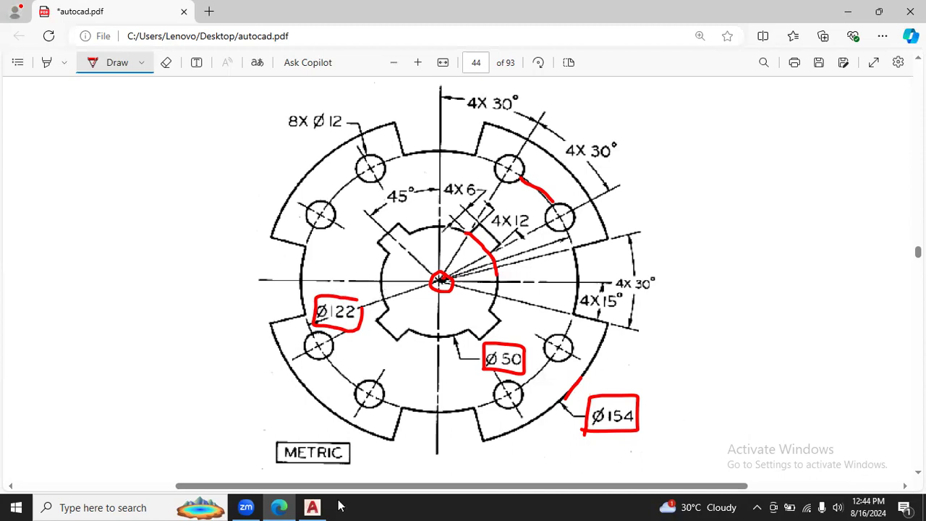
# Switch to AutoCAD and draw a circle of diameter 50 centred at 0,0
pyautogui.click(312, 507)
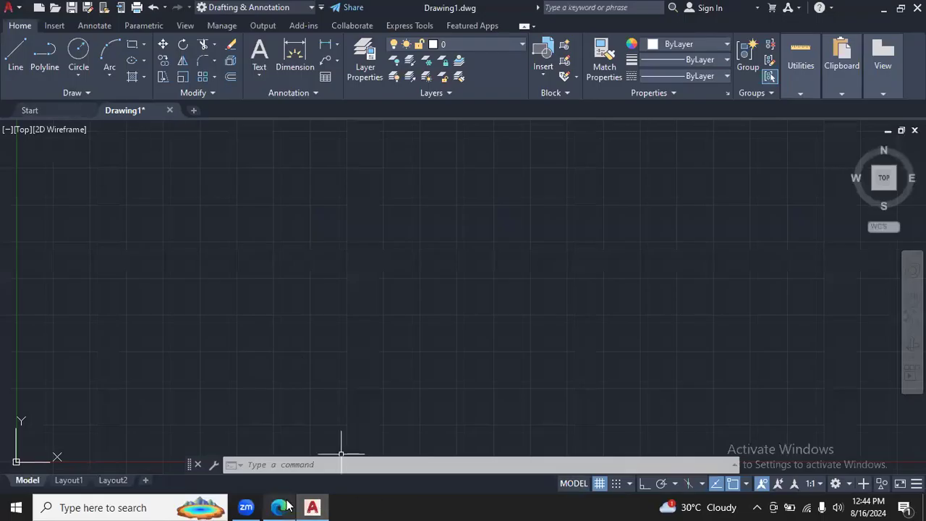
pyautogui.hotkey('alt', 'Tab')
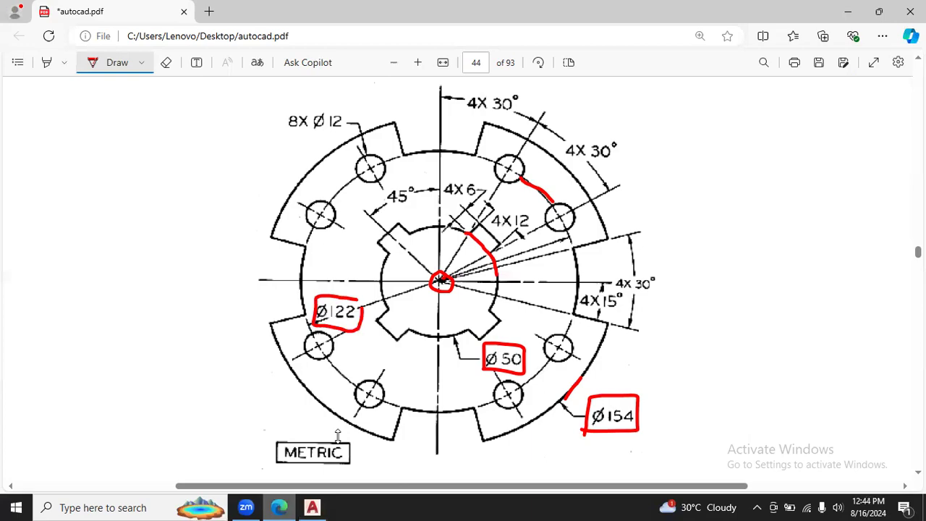
pyautogui.click(308, 505)
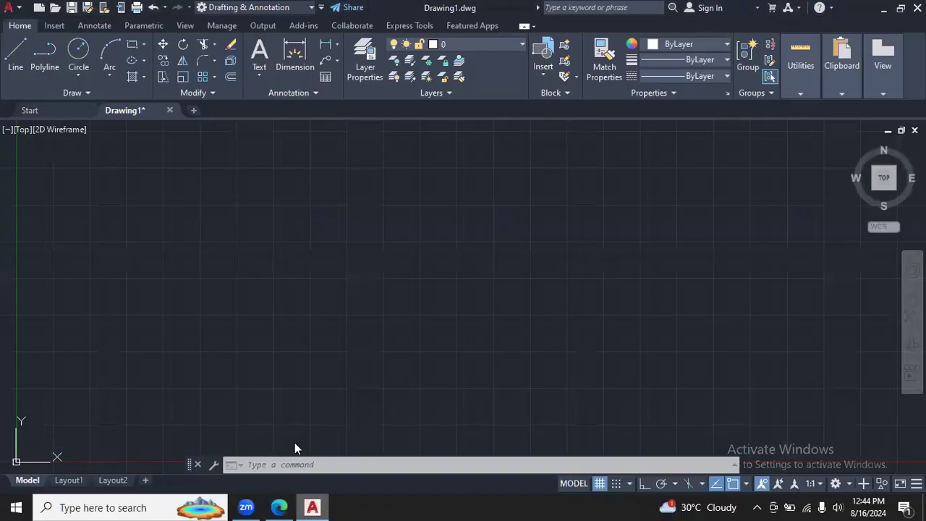
pyautogui.click(77, 76)
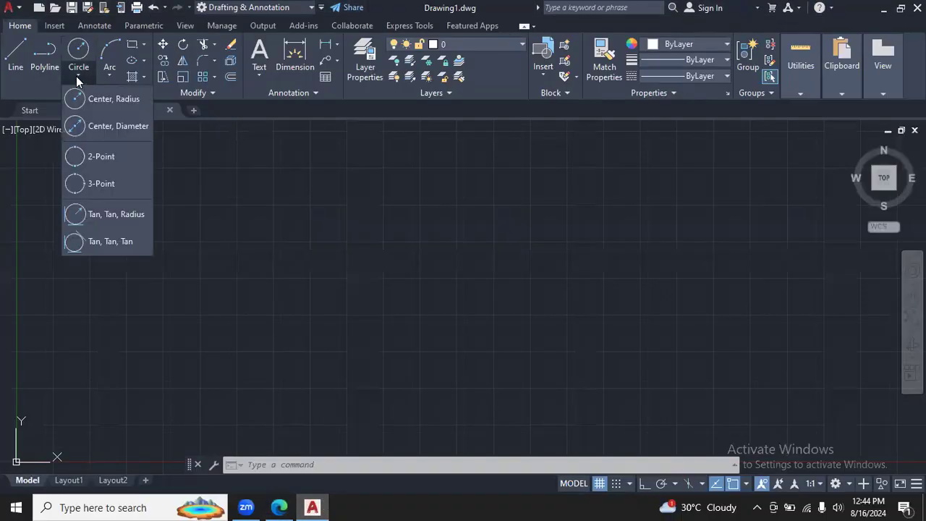
pyautogui.click(110, 126)
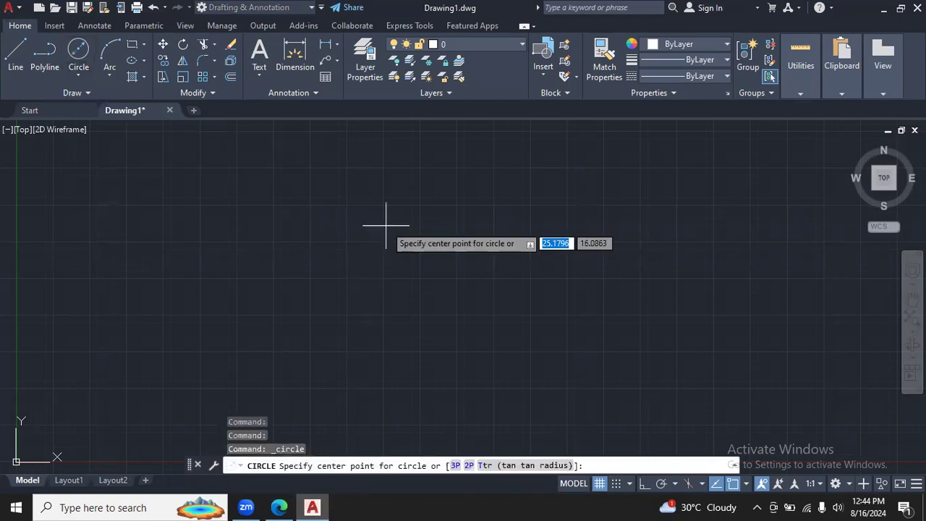
pyautogui.write('0')
pyautogui.press('Tab')
pyautogui.write('0')
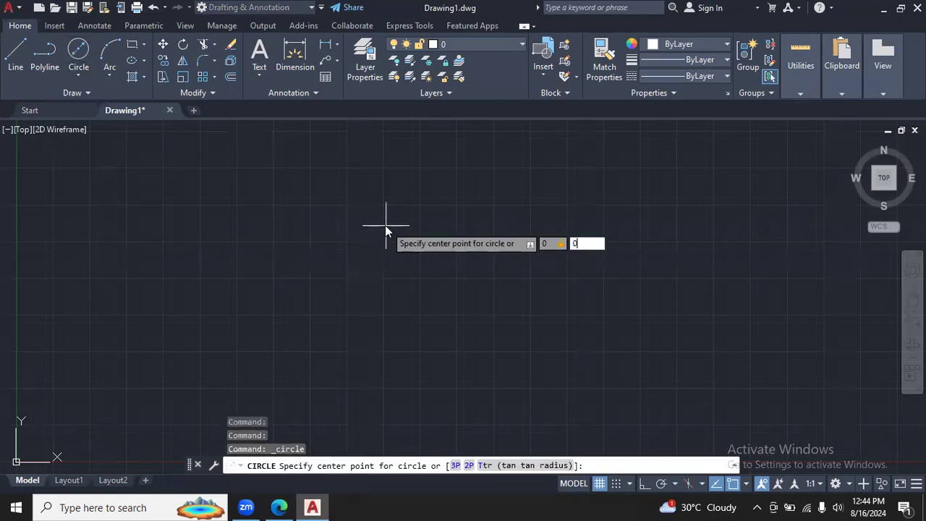
pyautogui.press('Return')
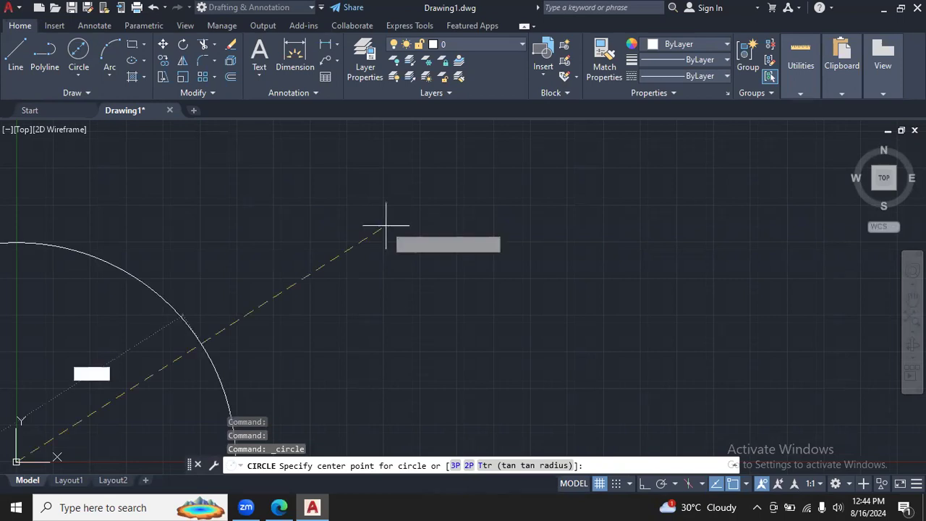
pyautogui.press('BackSpace')
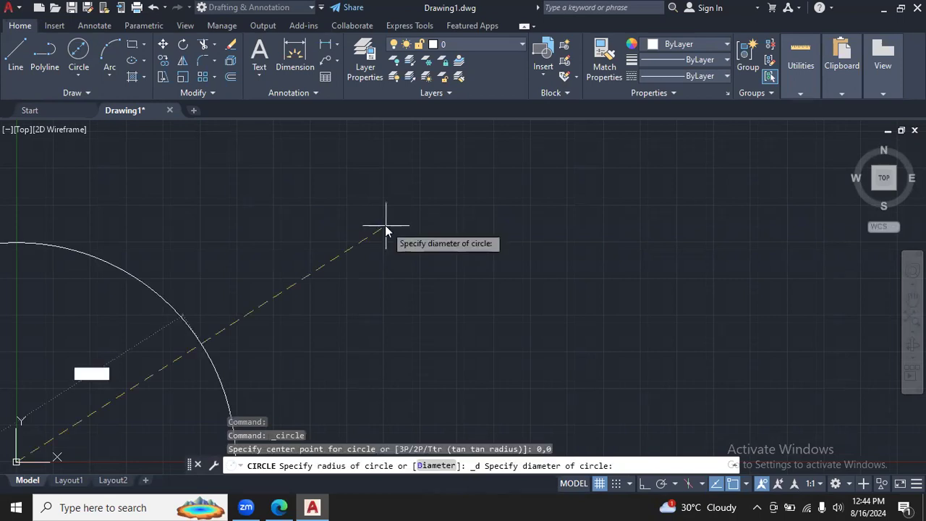
pyautogui.write('50')
pyautogui.press('Return')
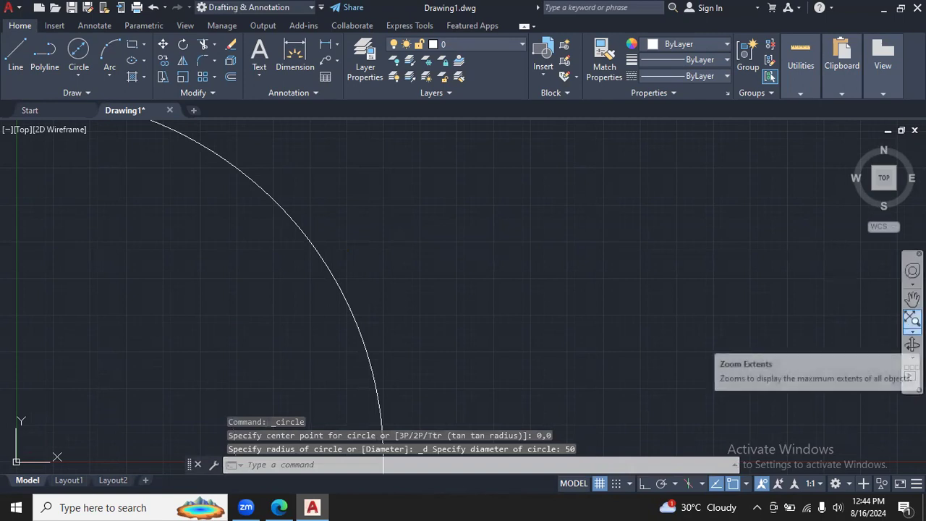
# Check the reference PDF in Edge, return to AutoCAD and draw a concentric circle of diameter 122 centred at 0,0
pyautogui.click(912, 327)
pyautogui.click(853, 325)
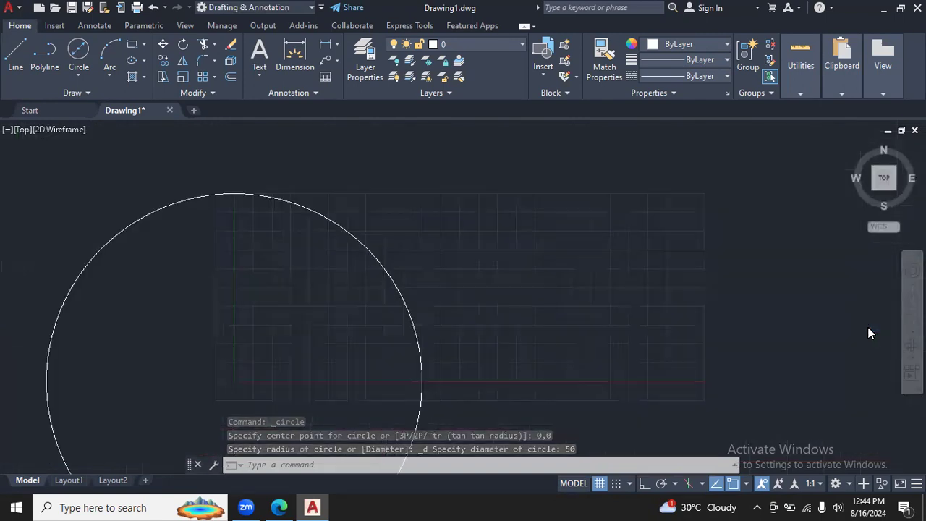
pyautogui.click(913, 330)
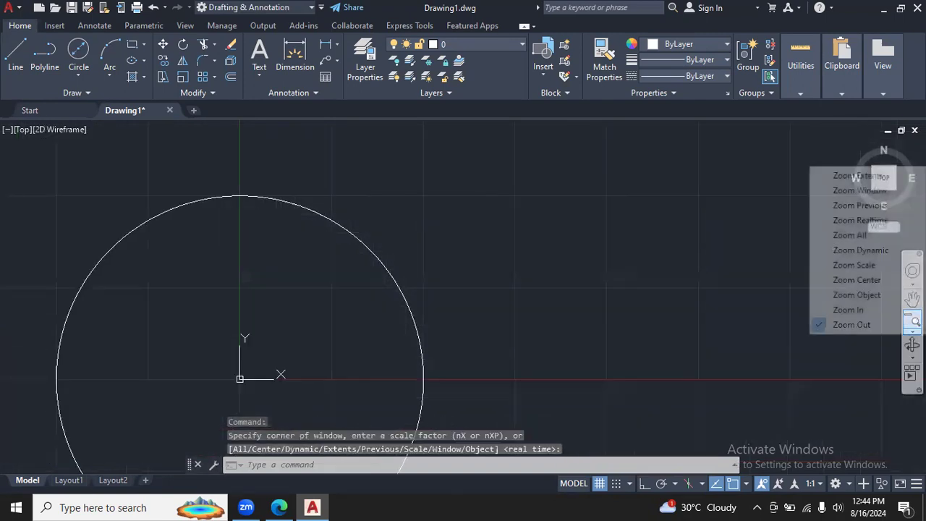
pyautogui.click(881, 327)
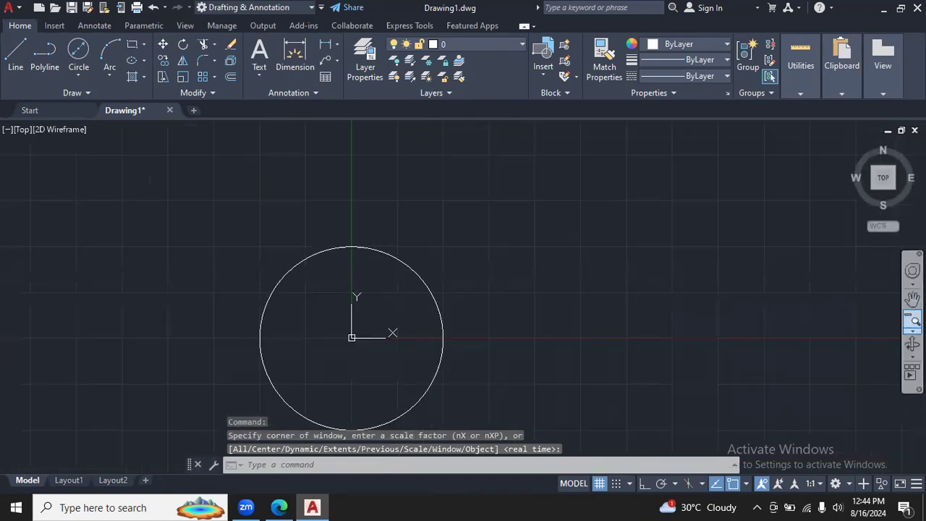
pyautogui.click(912, 321)
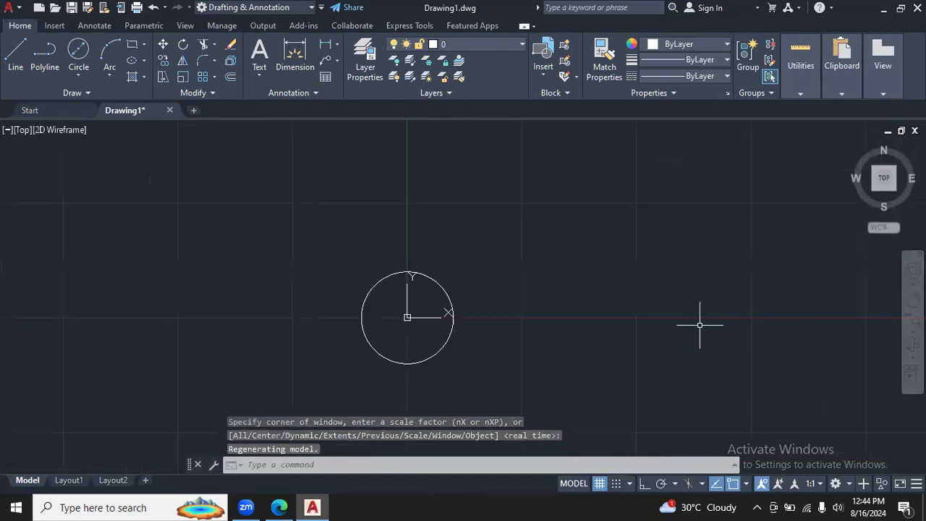
pyautogui.click(913, 298)
pyautogui.moveTo(467, 325)
pyautogui.mouseDown()
pyautogui.moveTo(487, 324)
pyautogui.moveTo(494, 292)
pyautogui.mouseUp()
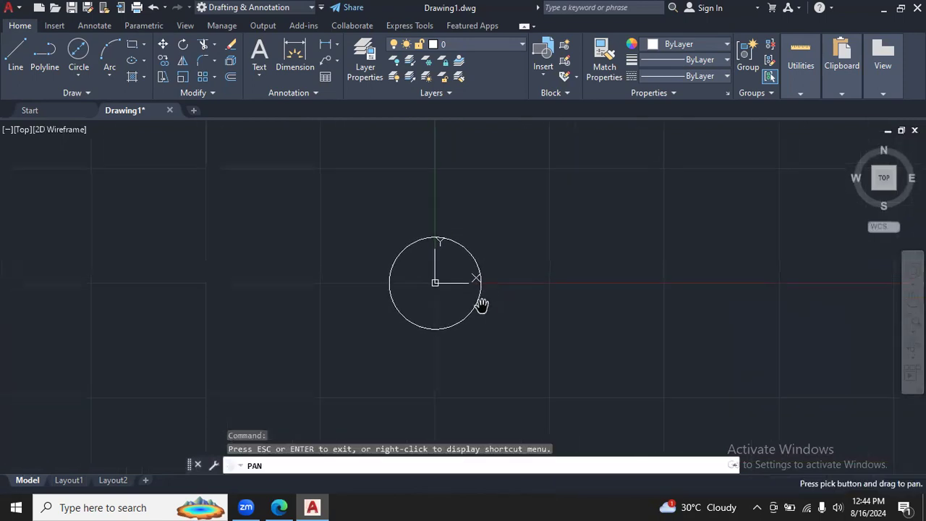
pyautogui.click(279, 506)
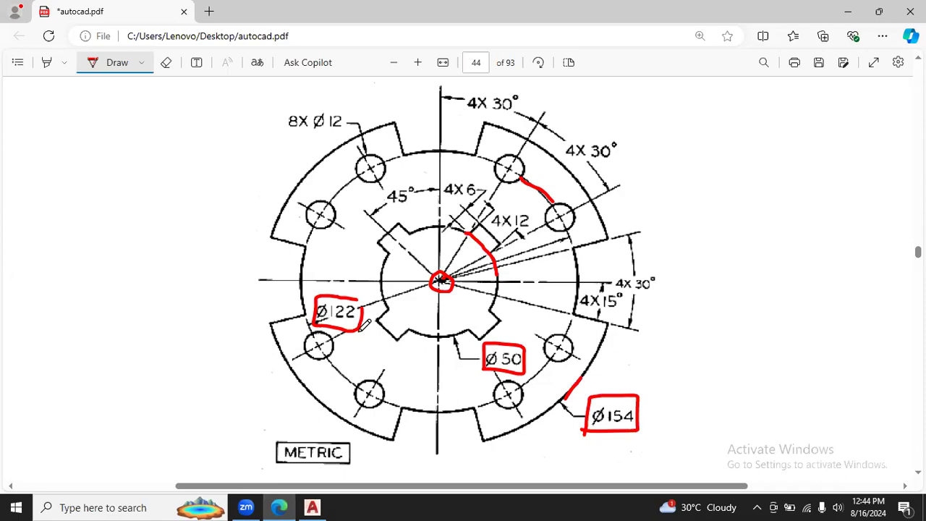
pyautogui.click(312, 507)
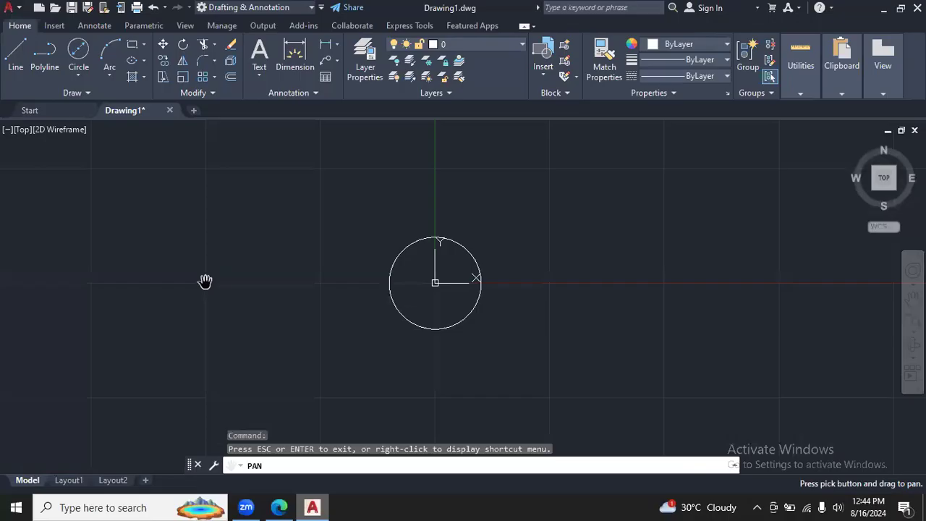
pyautogui.click(81, 75)
pyautogui.click(105, 126)
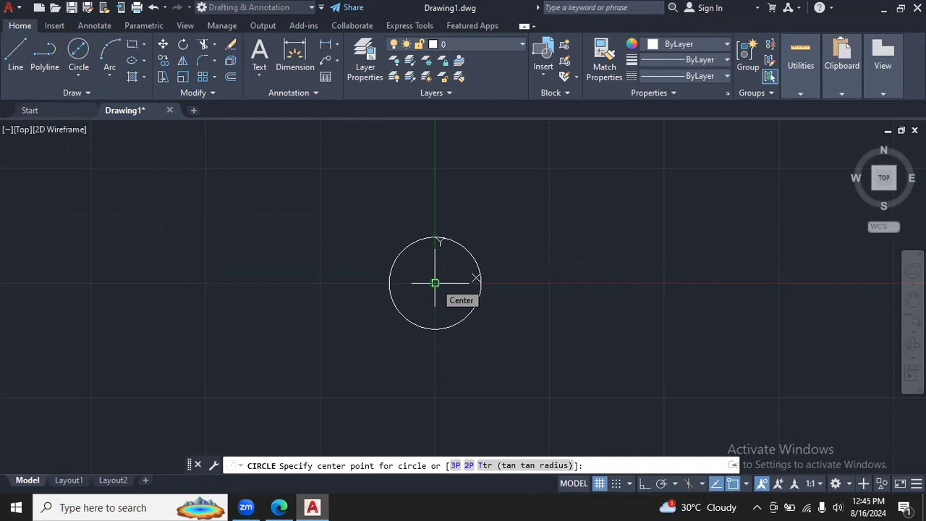
pyautogui.write('0,0')
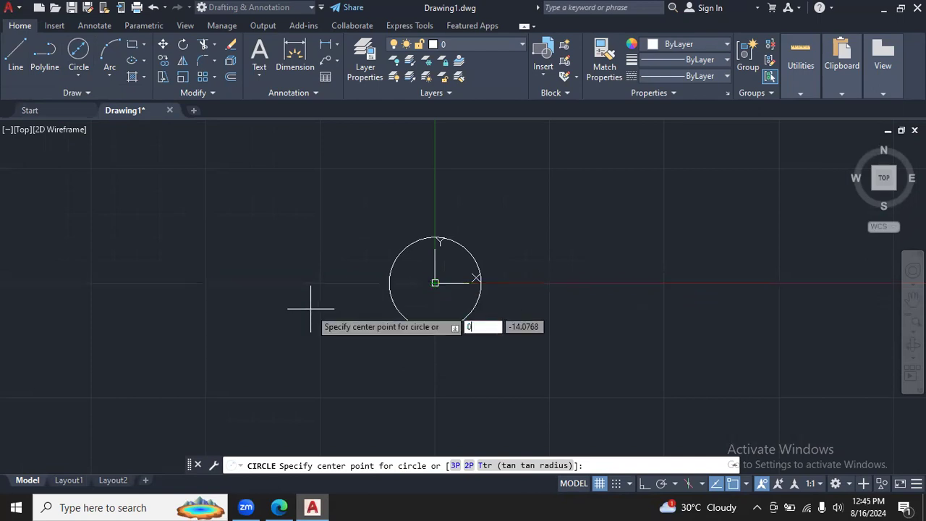
pyautogui.press('Return')
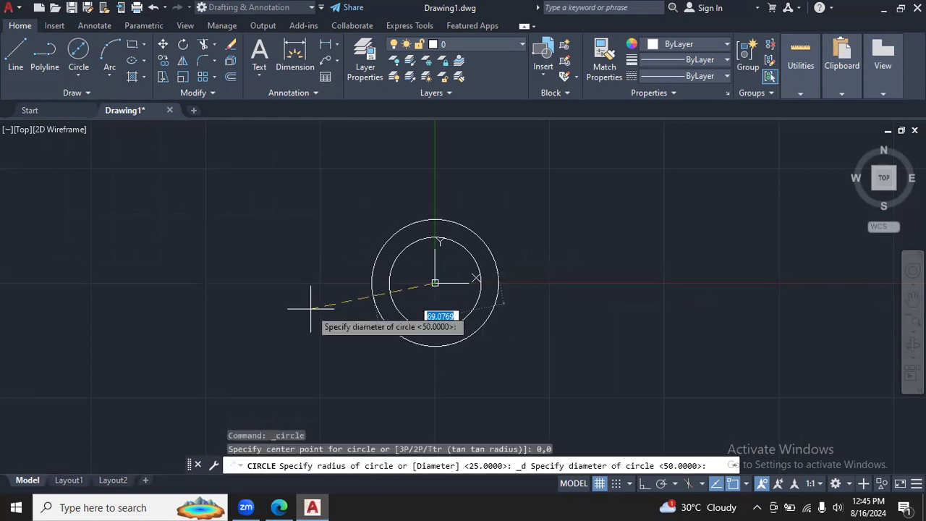
pyautogui.write('12')
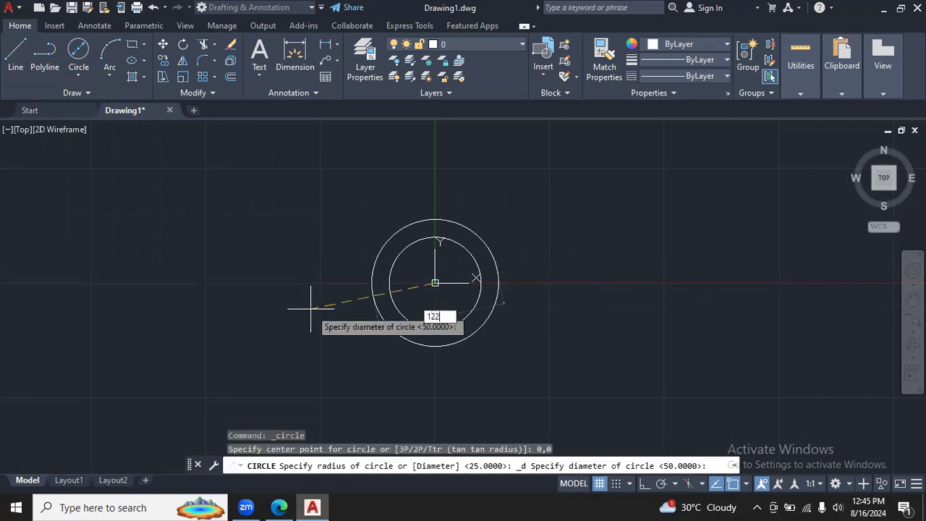
pyautogui.write('2')
pyautogui.press('Return')
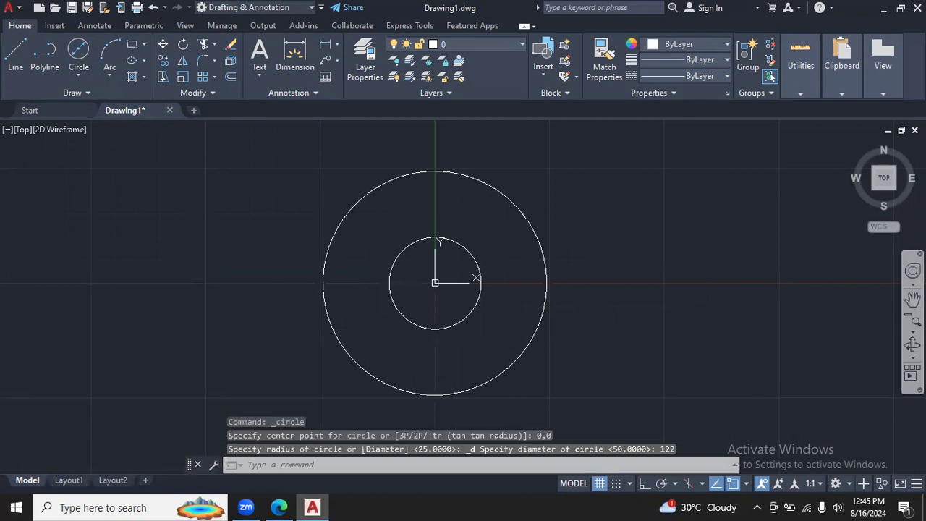
# Check the reference PDF in Edge, return to AutoCAD and colour the 122-diameter circle yellow (248,215,49)
pyautogui.click(269, 502)
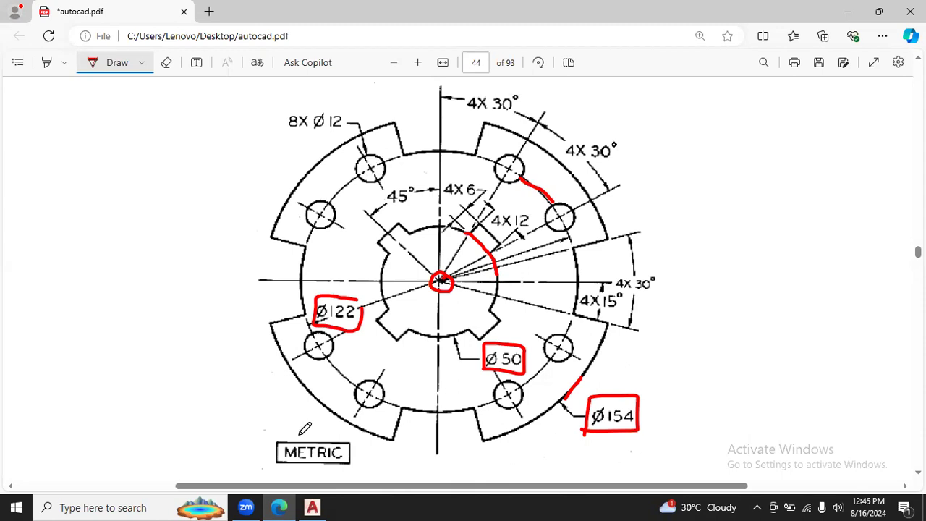
pyautogui.hotkey('alt', 'Tab')
pyautogui.click(409, 173)
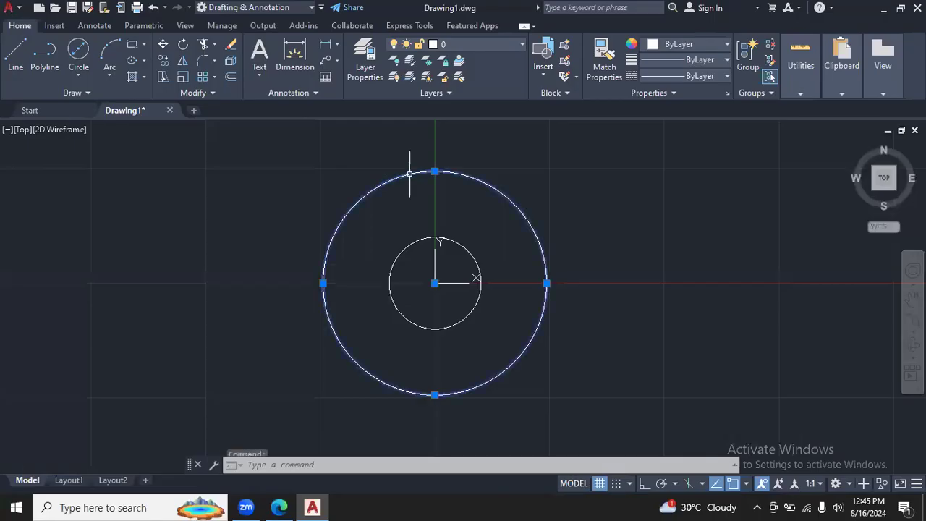
pyautogui.click(727, 44)
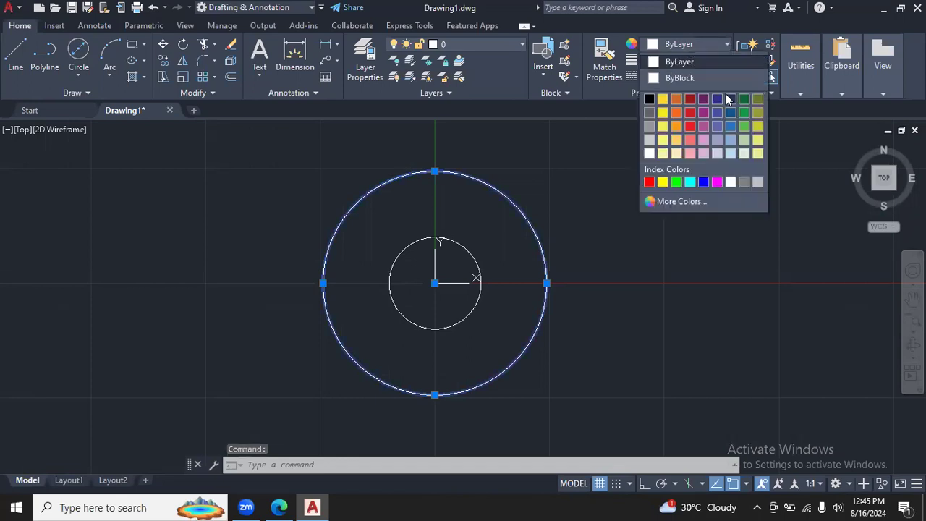
pyautogui.click(663, 99)
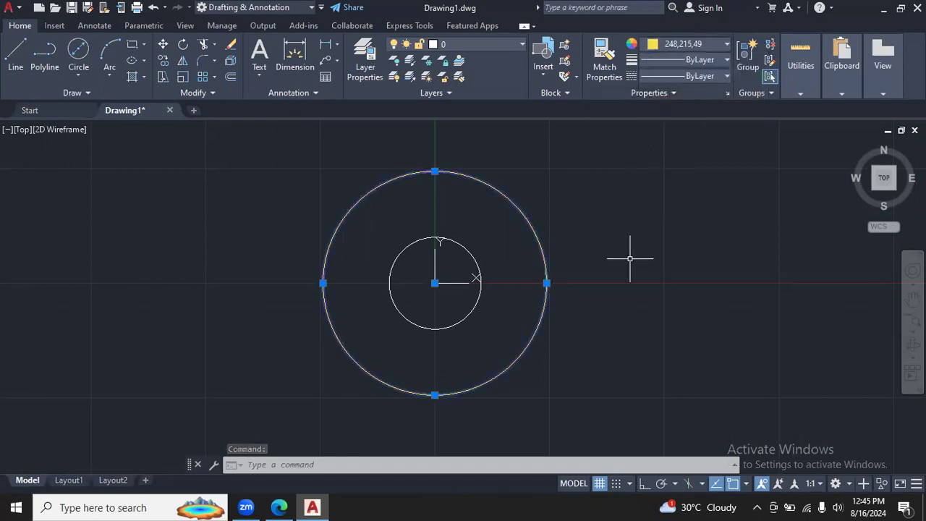
pyautogui.press('Escape')
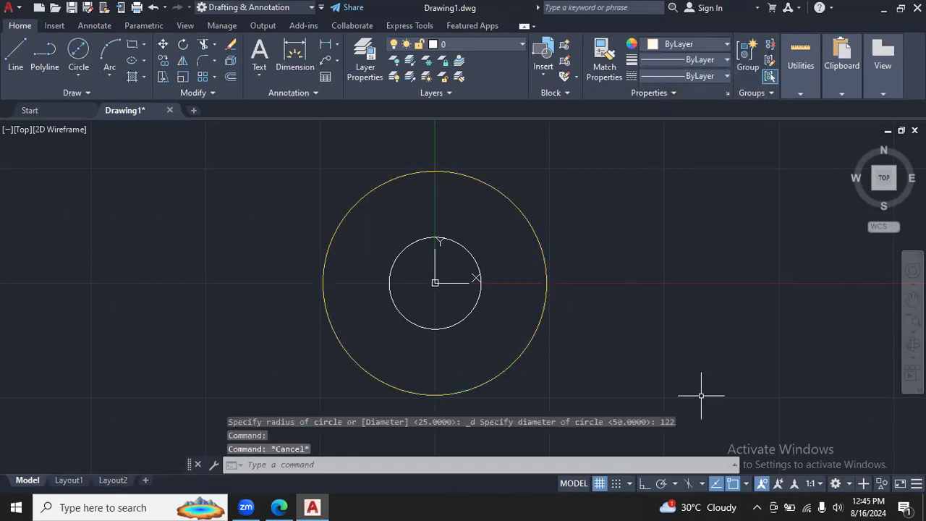
# Check the Ø154 label in the Edge PDF, return to AutoCAD and draw a concentric circle of diameter 154 centred at 0,0
pyautogui.click(279, 507)
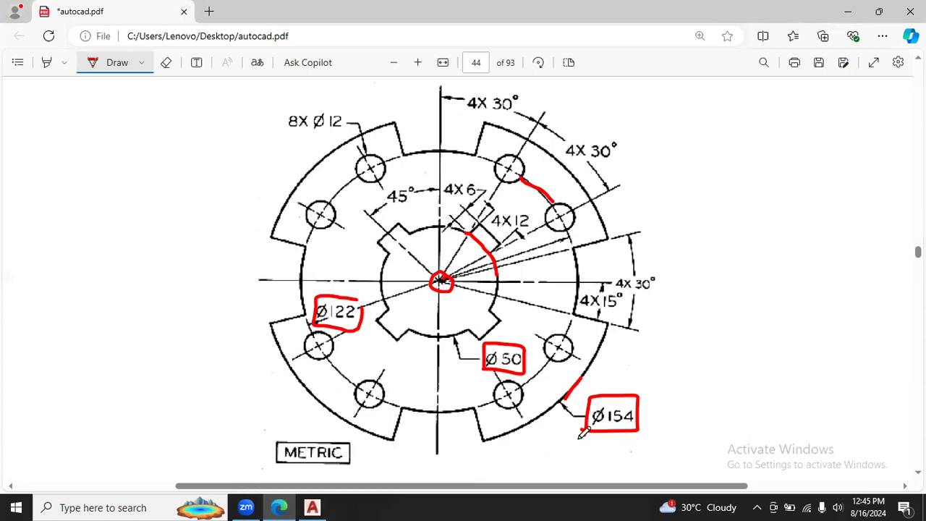
pyautogui.moveTo(581, 433); pyautogui.dragTo(634, 432)
pyautogui.click(315, 506)
pyautogui.click(76, 77)
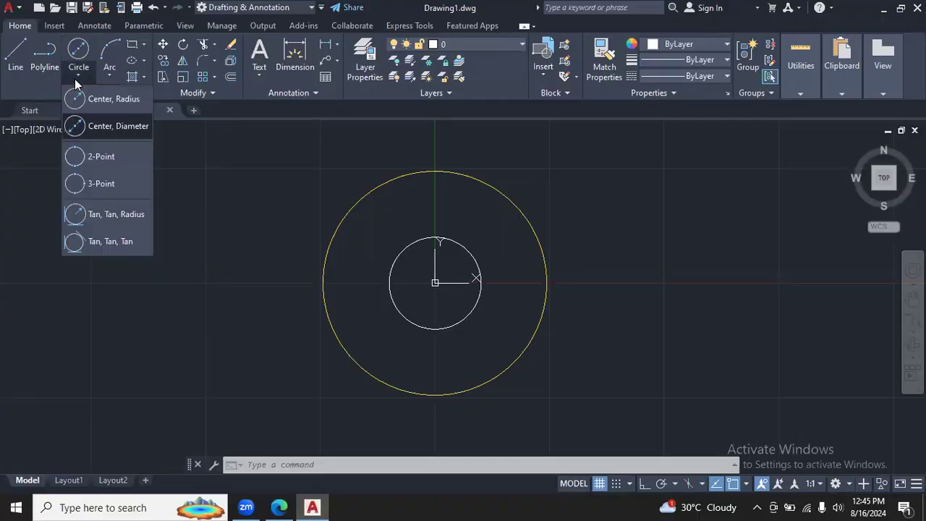
pyautogui.click(118, 123)
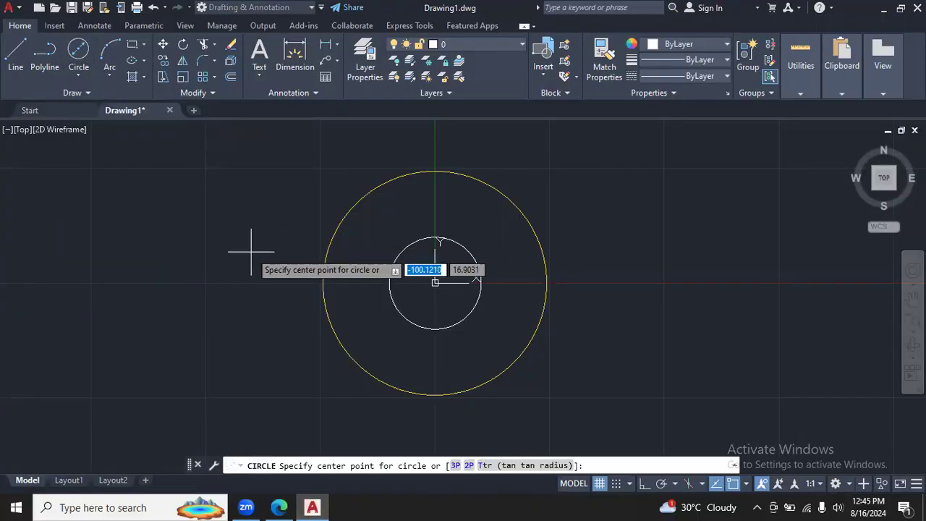
pyautogui.write('0,0')
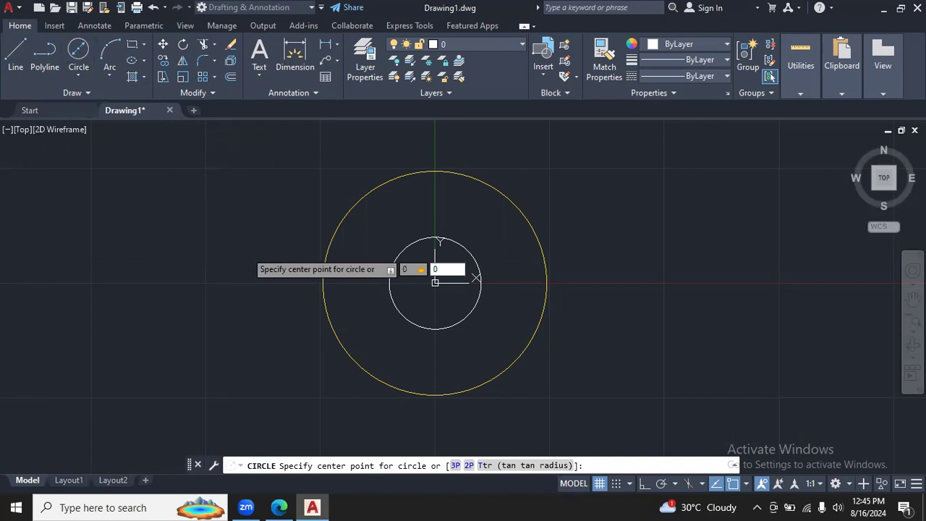
pyautogui.press('Return')
pyautogui.write('154')
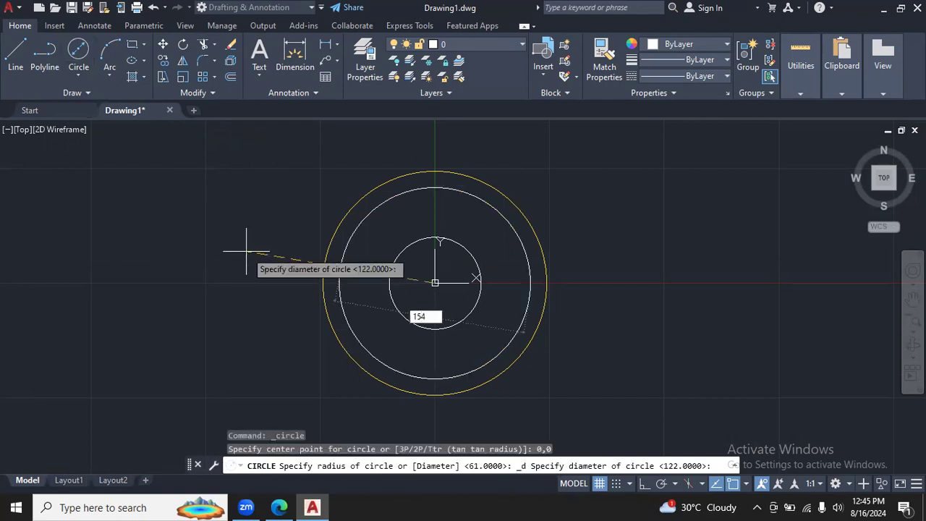
pyautogui.press('Return')
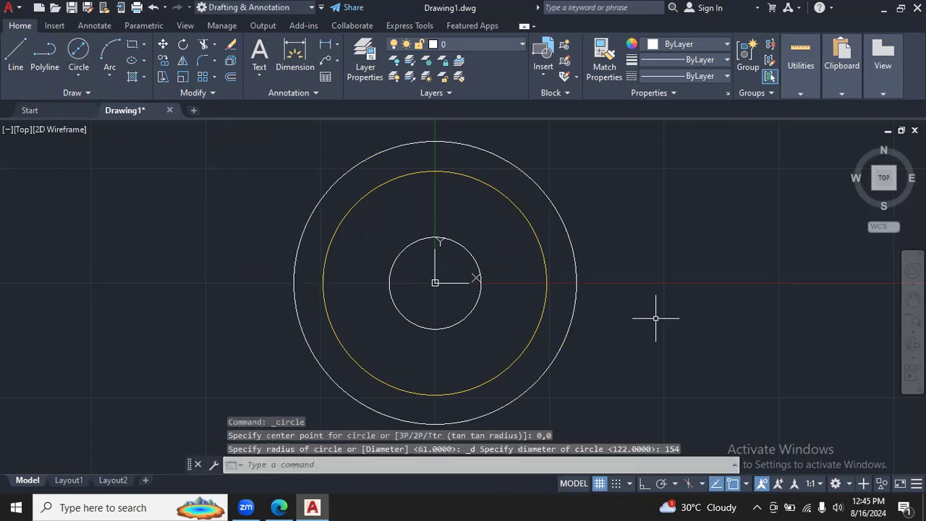
pyautogui.press('Escape')
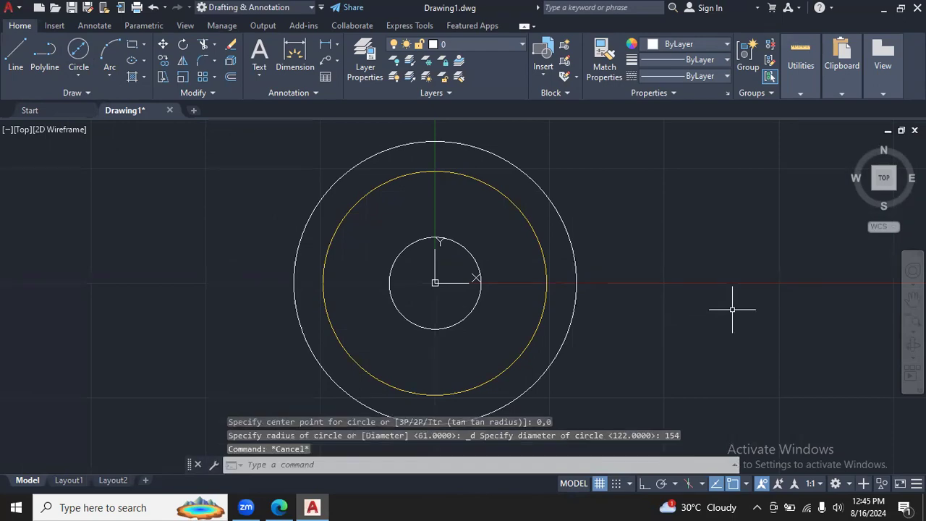
# Switch to autocad.pdf in Edge and erase all the red pen marks from the plate drawing
pyautogui.click(279, 507)
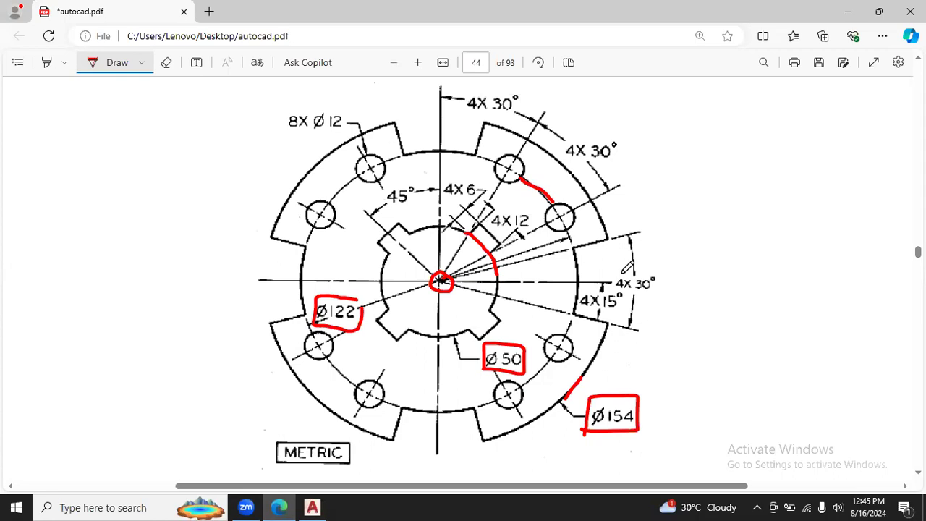
pyautogui.click(165, 63)
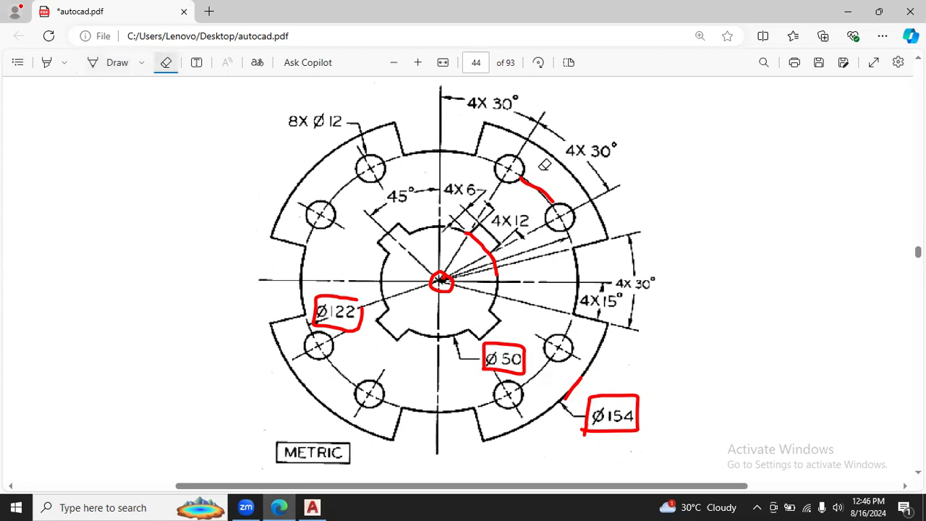
pyautogui.moveTo(545, 165)
pyautogui.mouseDown()
pyautogui.moveTo(443, 254)
pyautogui.moveTo(509, 216)
pyautogui.moveTo(311, 300)
pyautogui.moveTo(332, 295)
pyautogui.moveTo(576, 361)
pyautogui.moveTo(611, 400)
pyautogui.mouseUp()
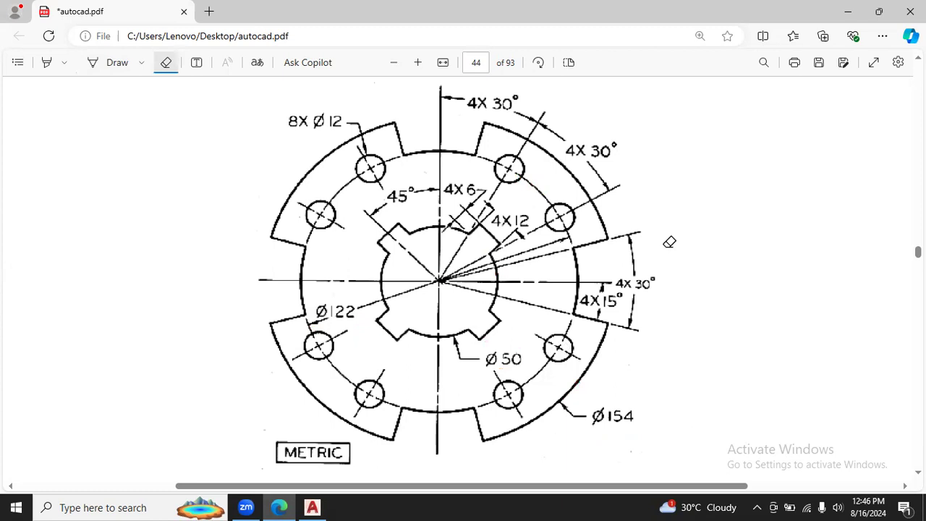
pyautogui.press('Escape')
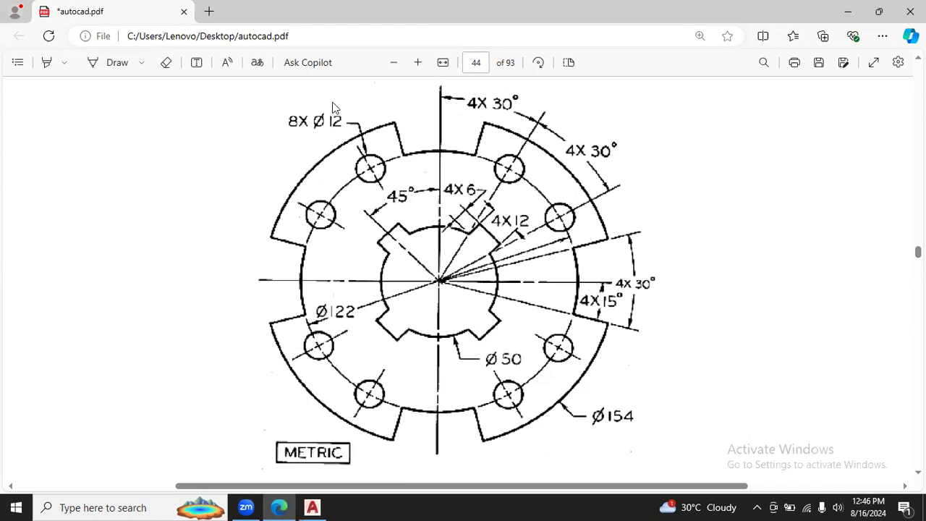
# Set the pen colour to purple, circle the 4X6 label and mark its dimension gap, and erase these marks
pyautogui.click(142, 64)
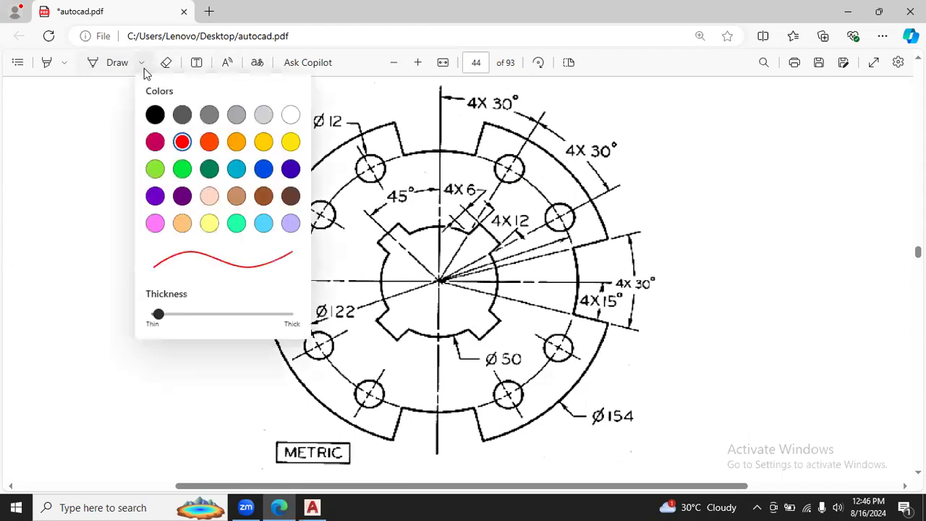
pyautogui.click(155, 197)
pyautogui.click(157, 200)
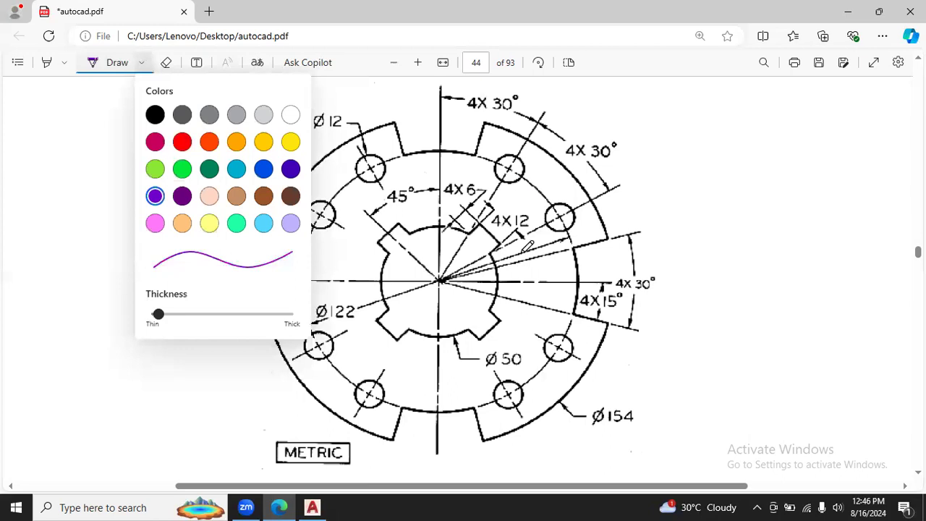
pyautogui.moveTo(477, 169)
pyautogui.mouseDown()
pyautogui.moveTo(442, 173)
pyautogui.moveTo(434, 193)
pyautogui.moveTo(466, 210)
pyautogui.moveTo(483, 173)
pyautogui.mouseUp()
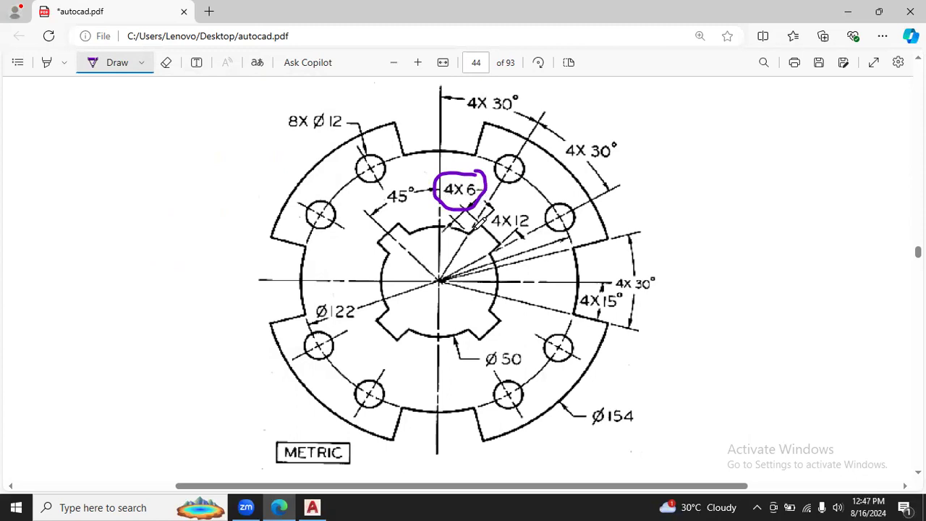
pyautogui.moveTo(454, 216); pyautogui.dragTo(466, 208)
pyautogui.click(166, 62)
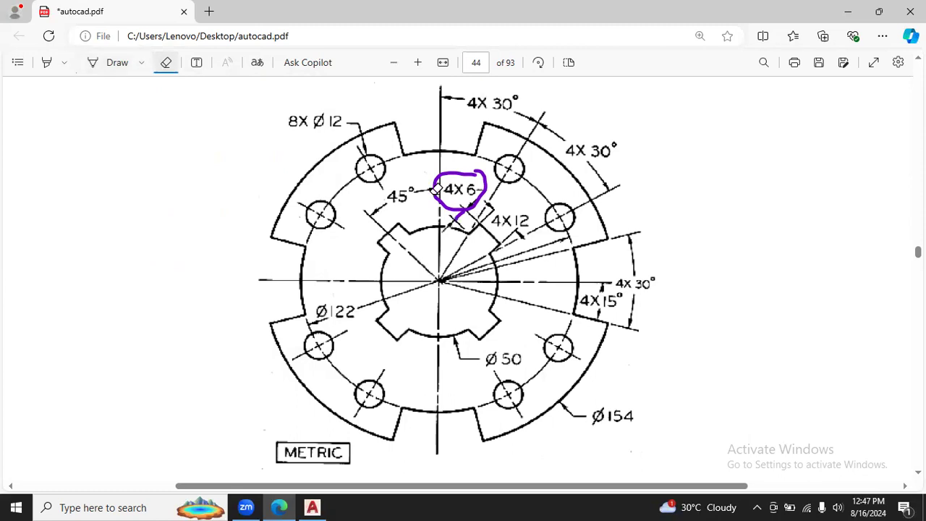
pyautogui.moveTo(435, 189); pyautogui.dragTo(496, 203)
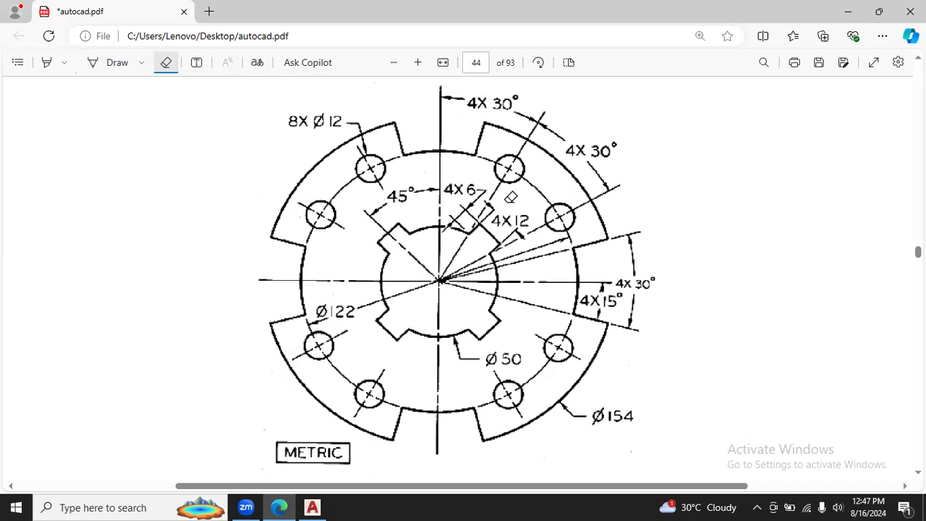
# Trace a purple line from the plate's centre through the upper-right inner notch and erase it
pyautogui.click(114, 63)
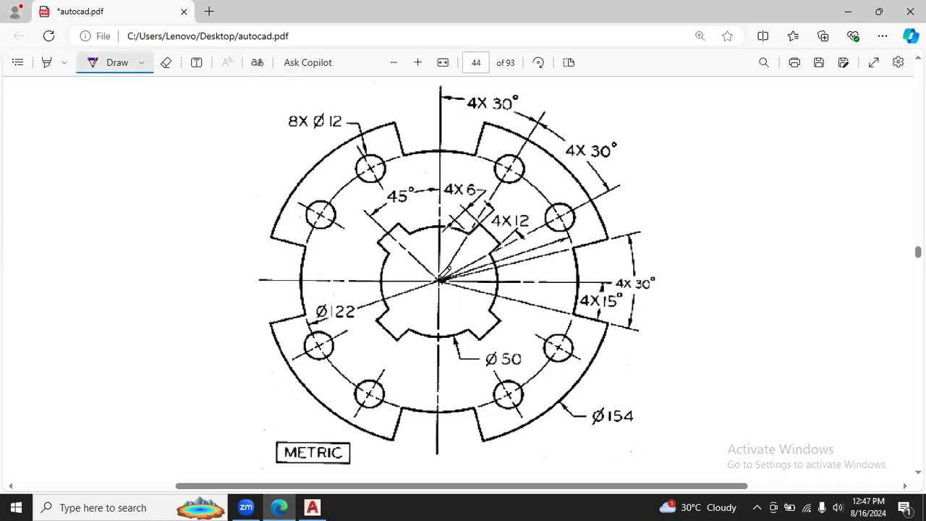
pyautogui.moveTo(440, 280); pyautogui.dragTo(515, 211)
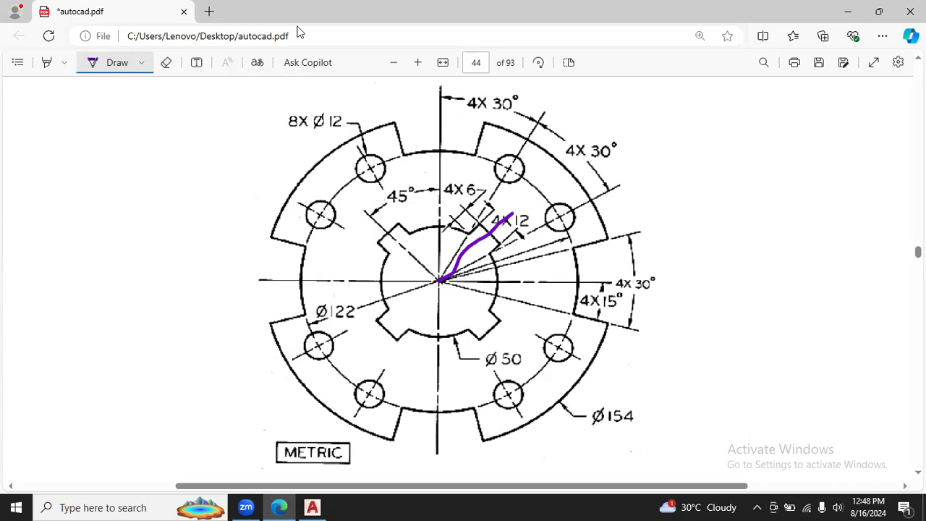
pyautogui.click(166, 62)
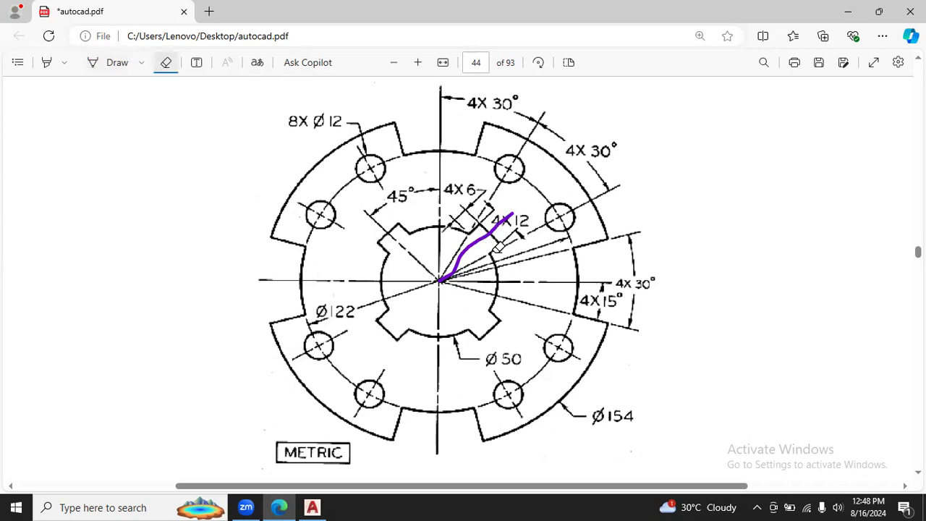
pyautogui.click(500, 247)
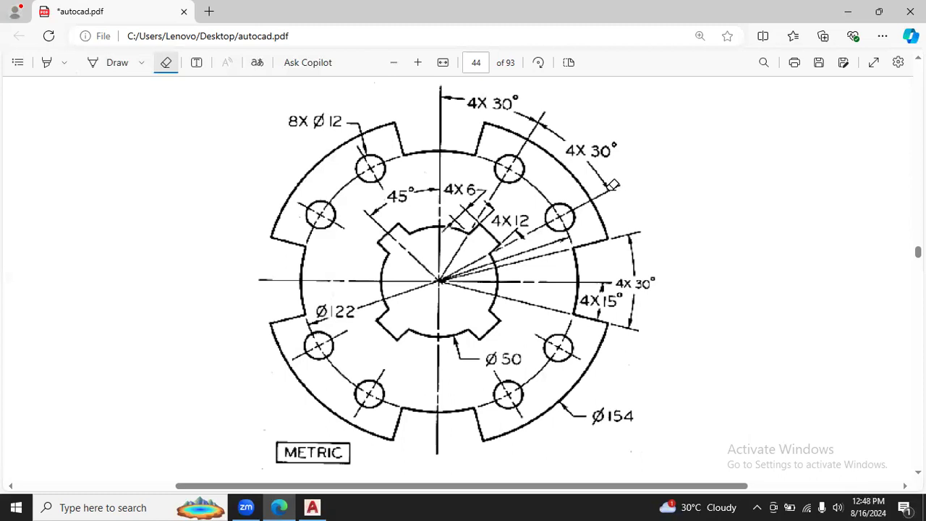
# Mark the angle between the upper-right hole axis and the horizontal centreline with a purple double arrow, and erase all but its upper arrowhead
pyautogui.click(110, 63)
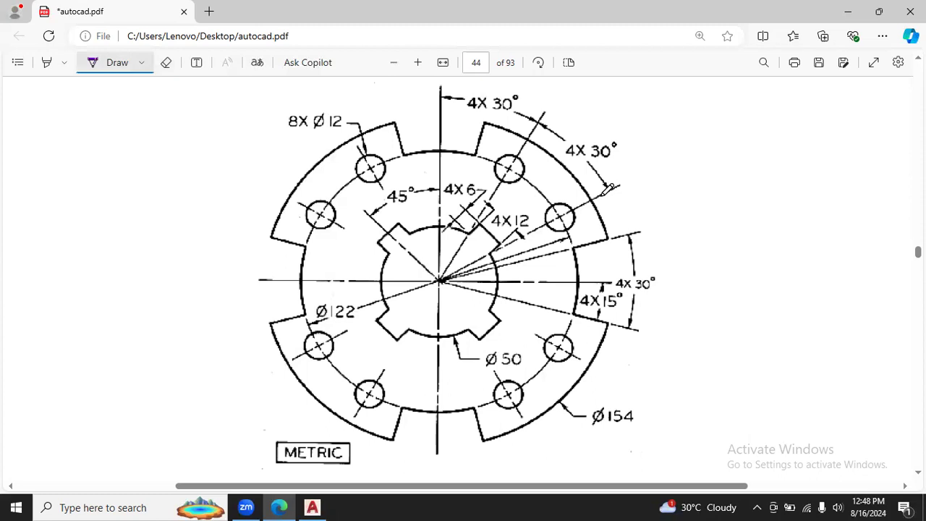
pyautogui.moveTo(605, 194)
pyautogui.mouseDown()
pyautogui.moveTo(608, 274)
pyautogui.moveTo(619, 272)
pyautogui.mouseUp()
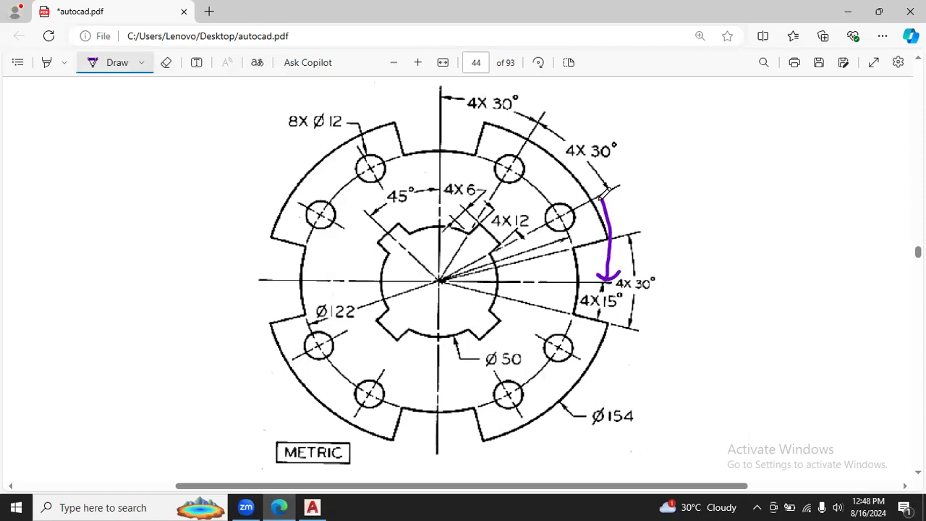
pyautogui.moveTo(598, 202); pyautogui.dragTo(619, 201)
pyautogui.click(166, 62)
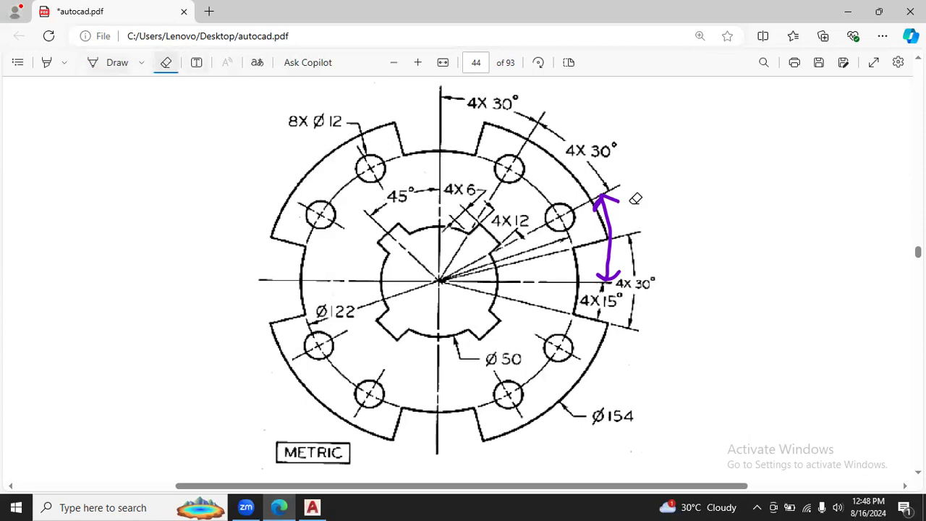
pyautogui.moveTo(691, 218); pyautogui.dragTo(559, 223)
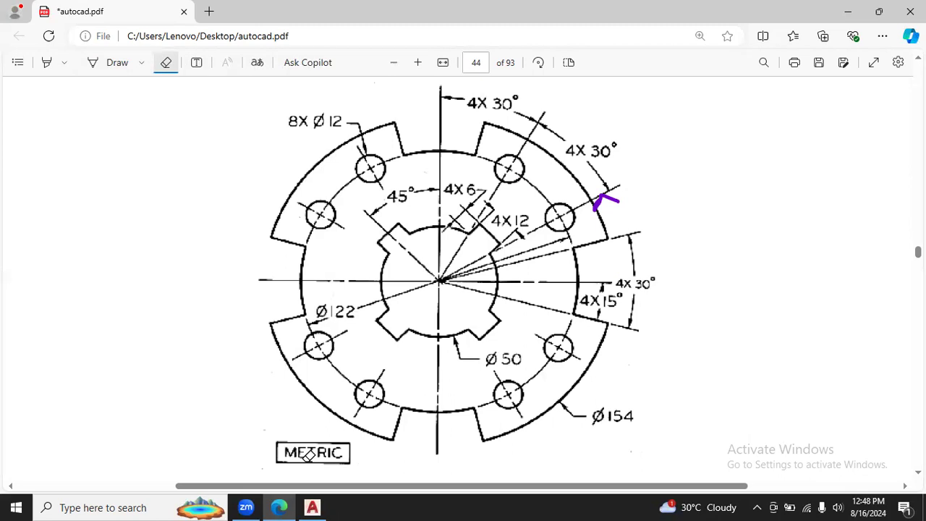
# Switch to AutoCAD and draw a line about 108 units long from 0,0 at 45°, extending beyond the outer circle
pyautogui.click(312, 507)
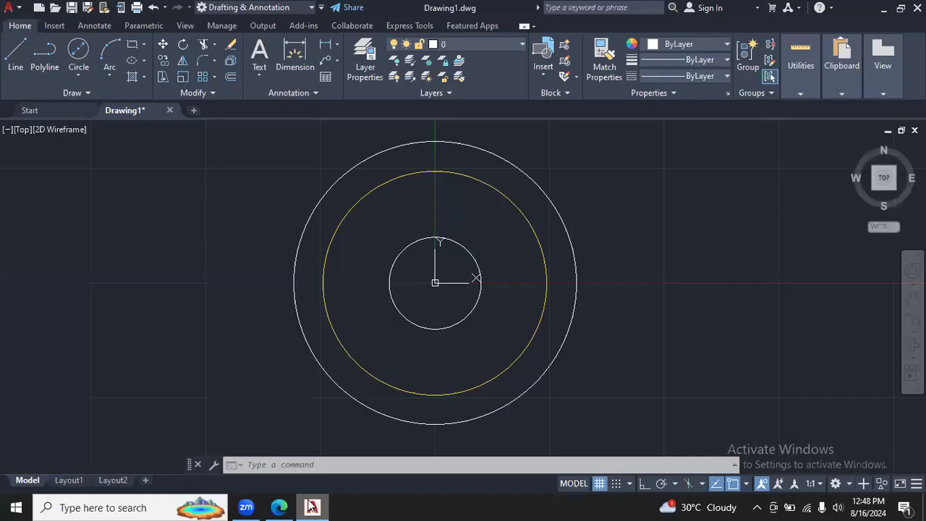
pyautogui.click(15, 56)
pyautogui.write('0')
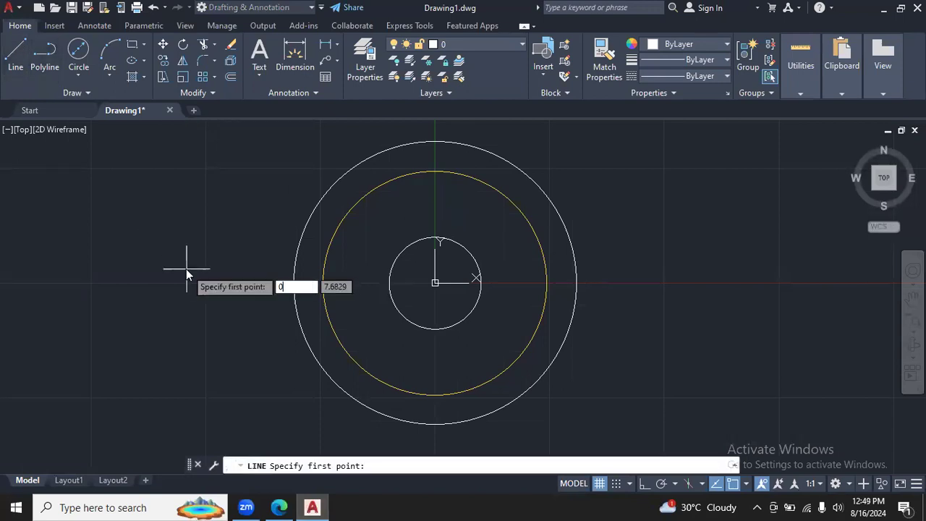
pyautogui.press('Tab')
pyautogui.write('0')
pyautogui.press('Return')
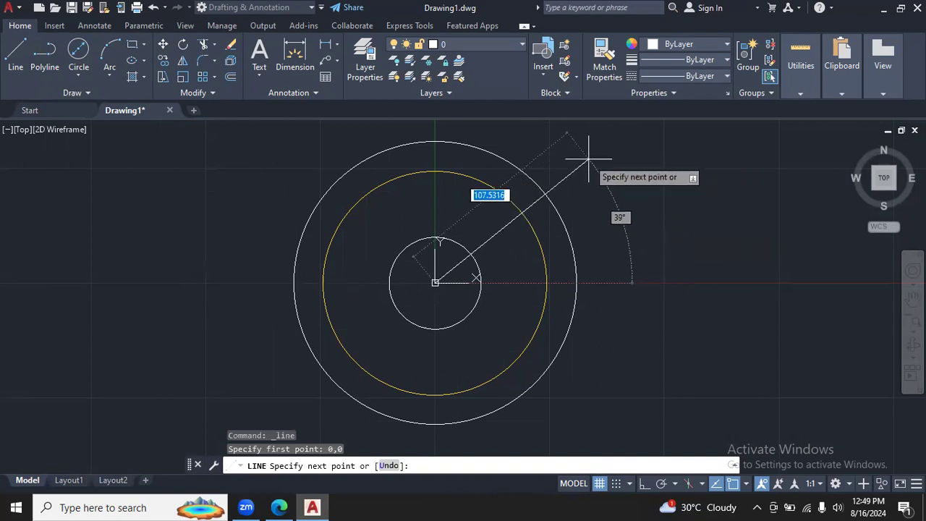
pyautogui.press('Tab')
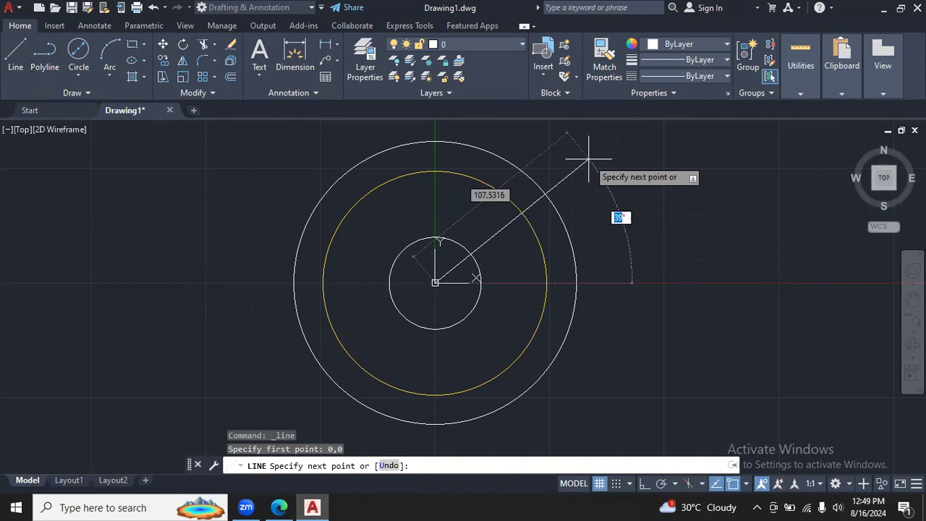
pyautogui.write('45')
pyautogui.press('Return')
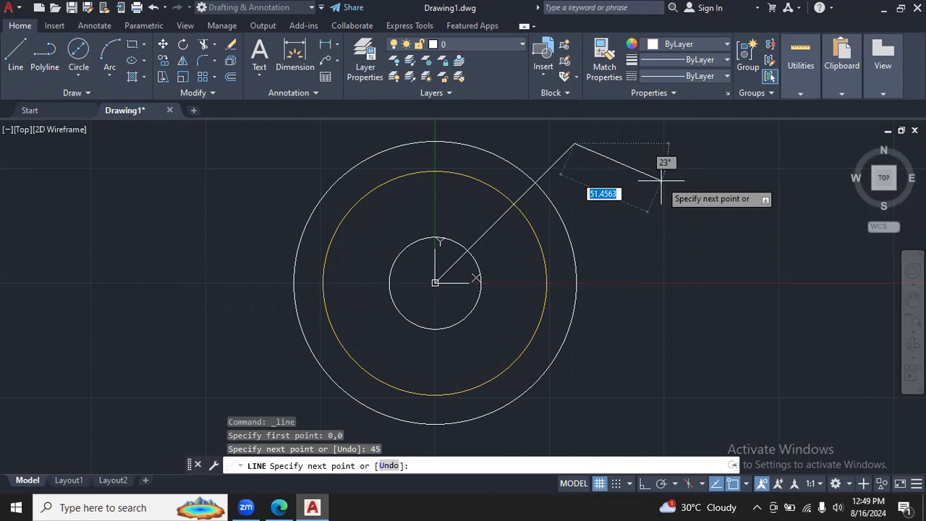
pyautogui.press('Escape')
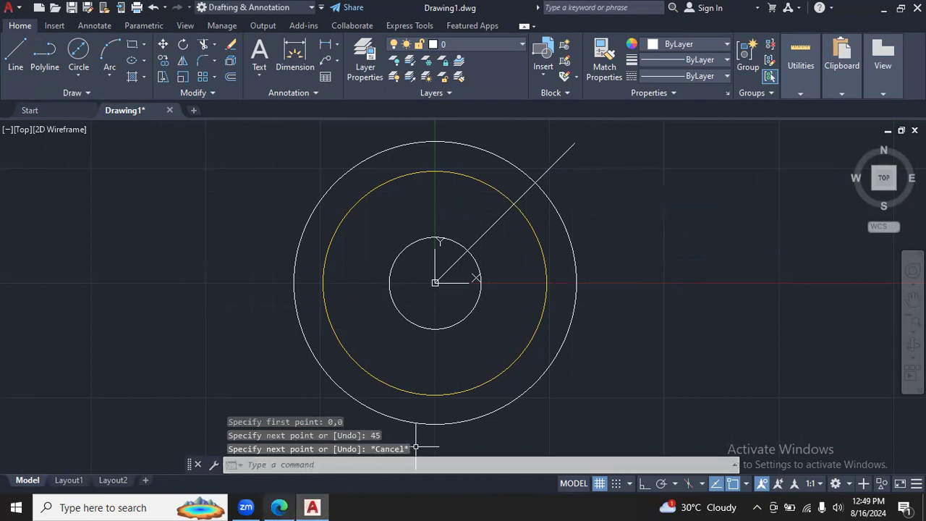
# Change the 45° line's colour to the yellow 248,215,49 used for the middle circle
pyautogui.click(563, 149)
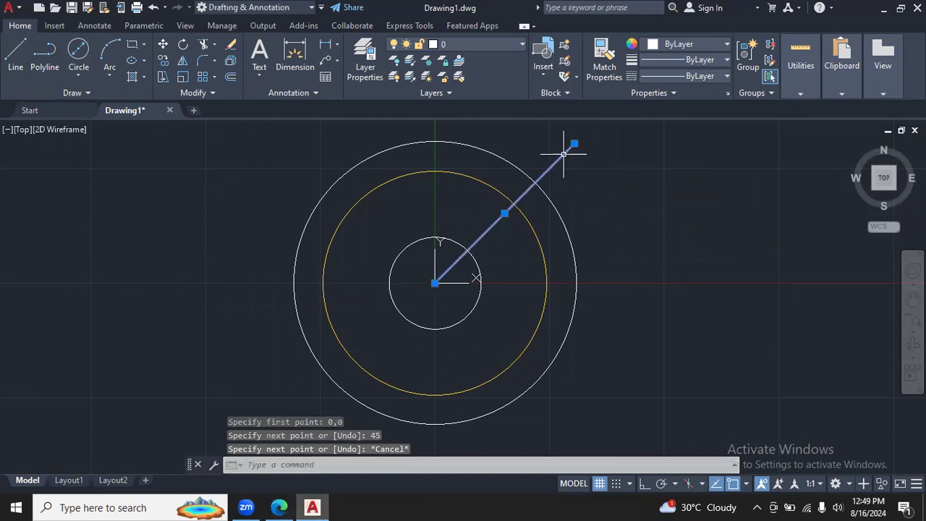
pyautogui.click(671, 43)
pyautogui.click(662, 98)
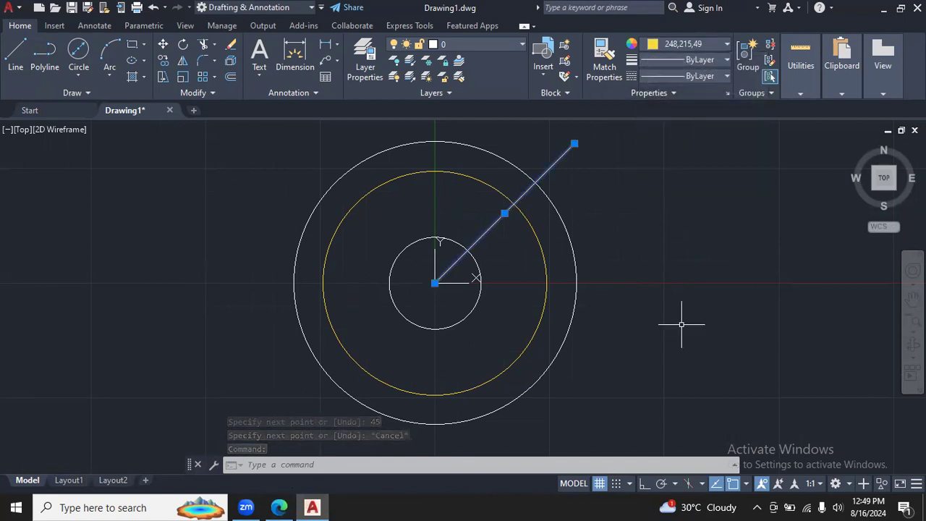
pyautogui.press('Escape')
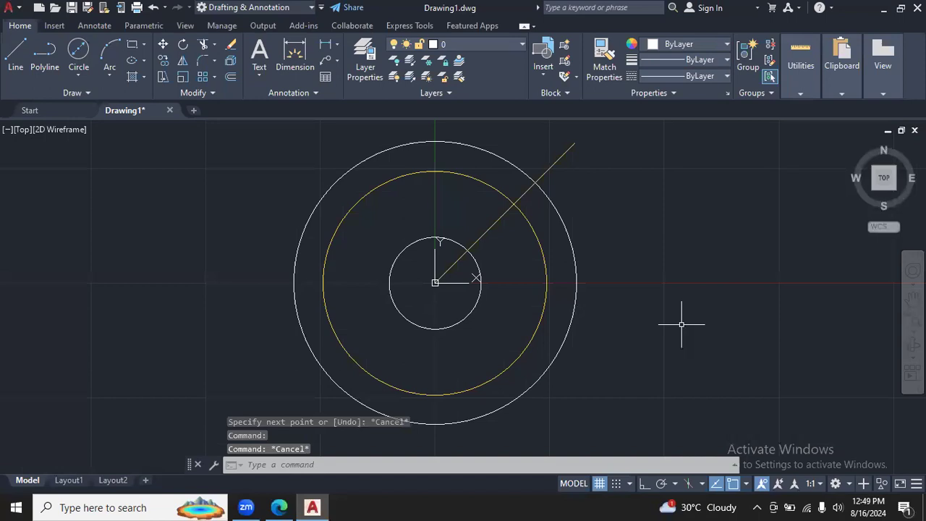
# Switch to the reference PDF in Edge, set the pen colour to yellow, and trace a line from the plate's centre through the lower upper-right hole
pyautogui.click(279, 507)
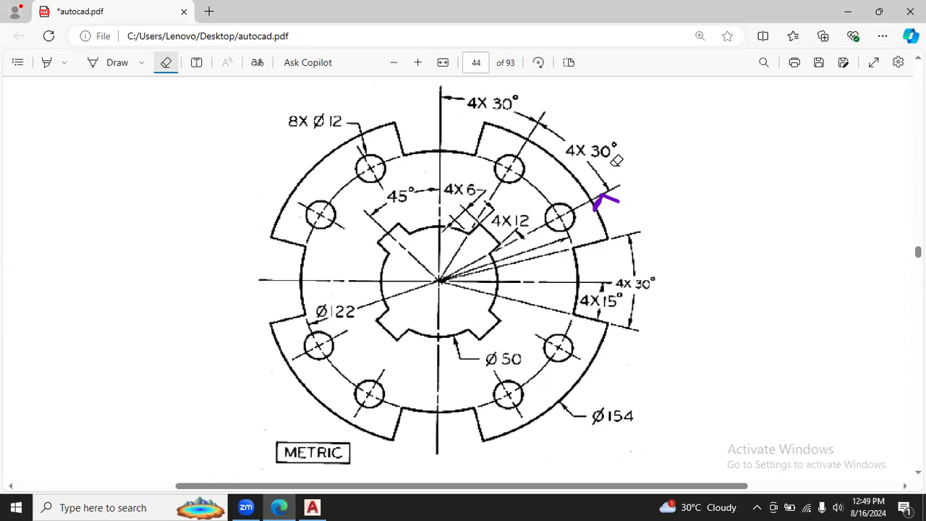
pyautogui.click(116, 62)
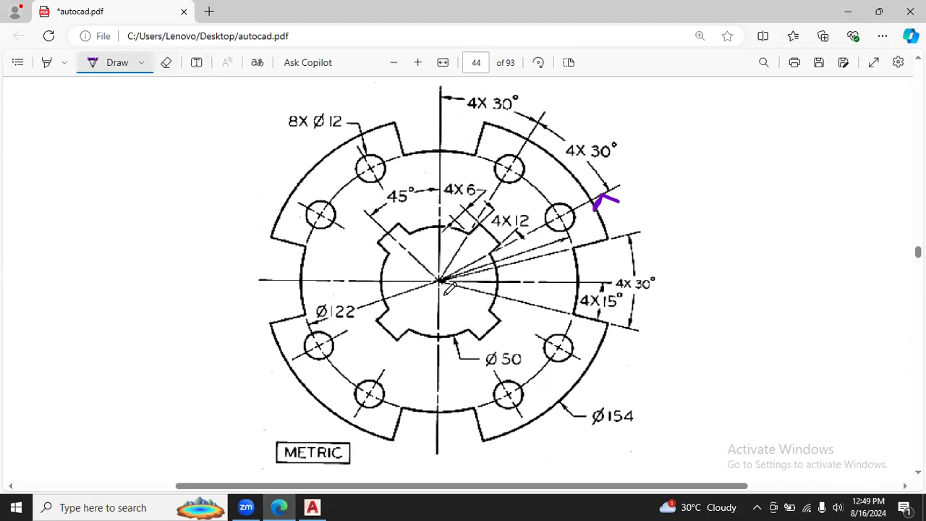
pyautogui.click(142, 64)
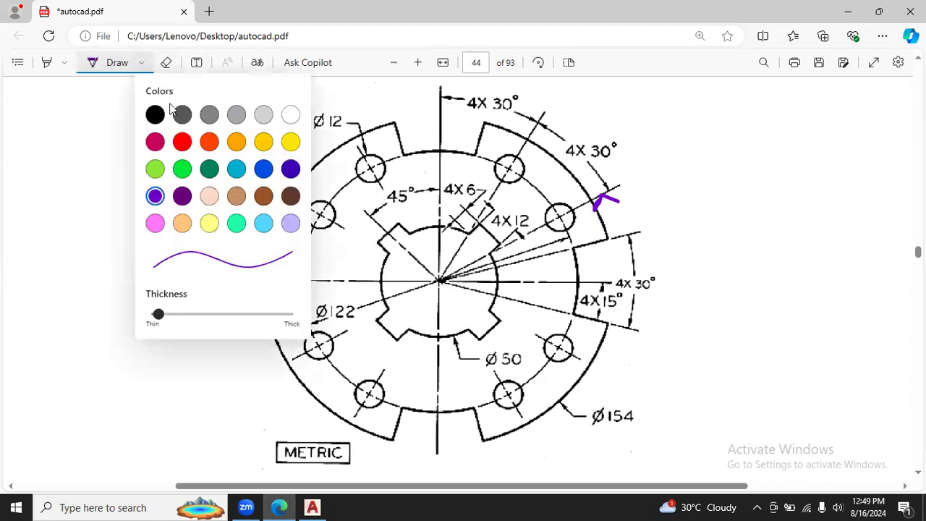
pyautogui.click(290, 143)
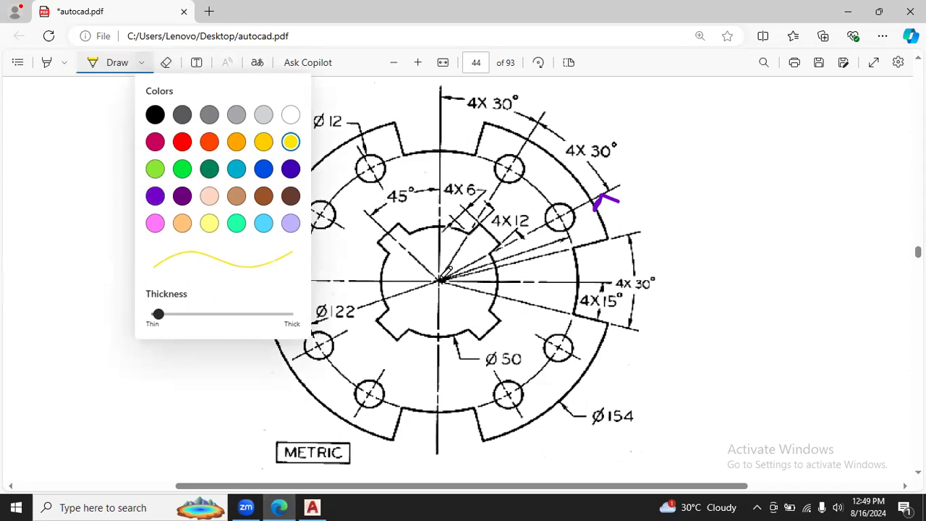
pyautogui.click(444, 275)
pyautogui.moveTo(439, 279); pyautogui.dragTo(540, 231)
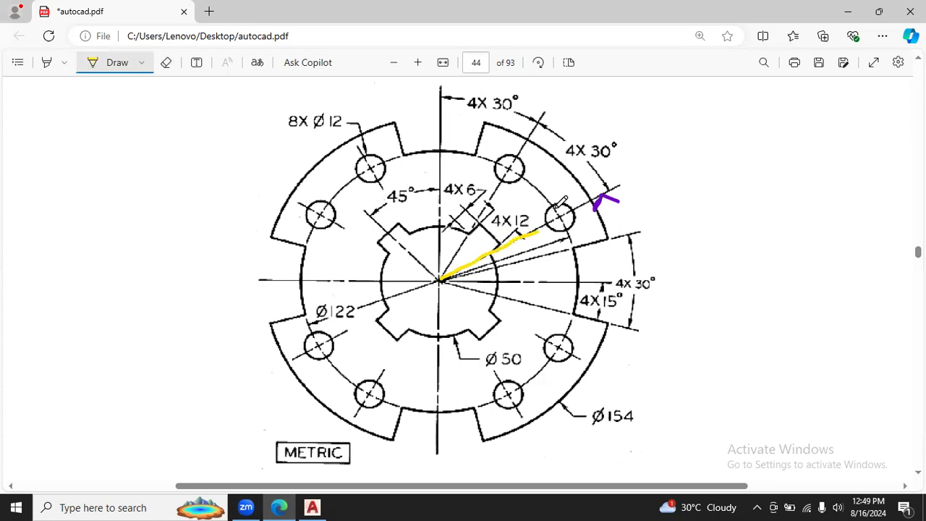
pyautogui.moveTo(555, 217); pyautogui.dragTo(644, 174)
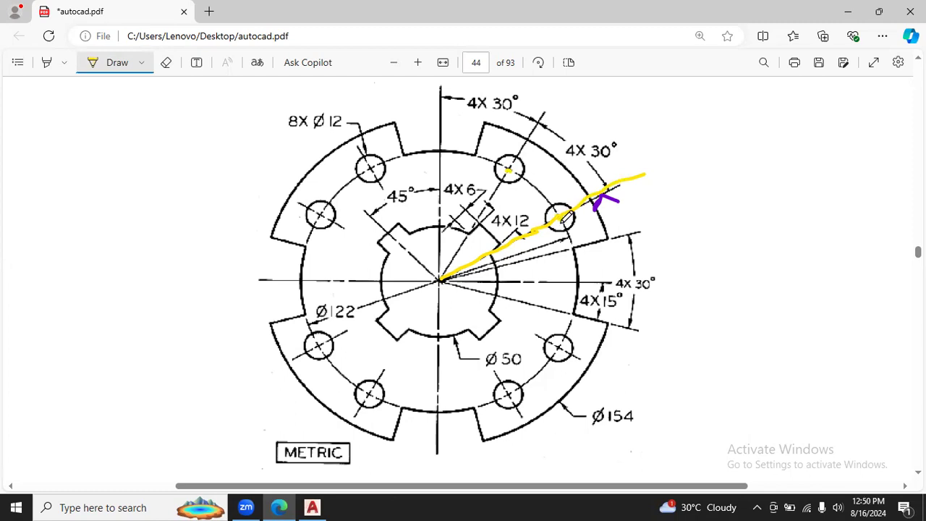
# Erase the yellow marks and the purple arrowhead from the plate drawing, and recheck the 4X12 notch width in the PDF
pyautogui.click(166, 62)
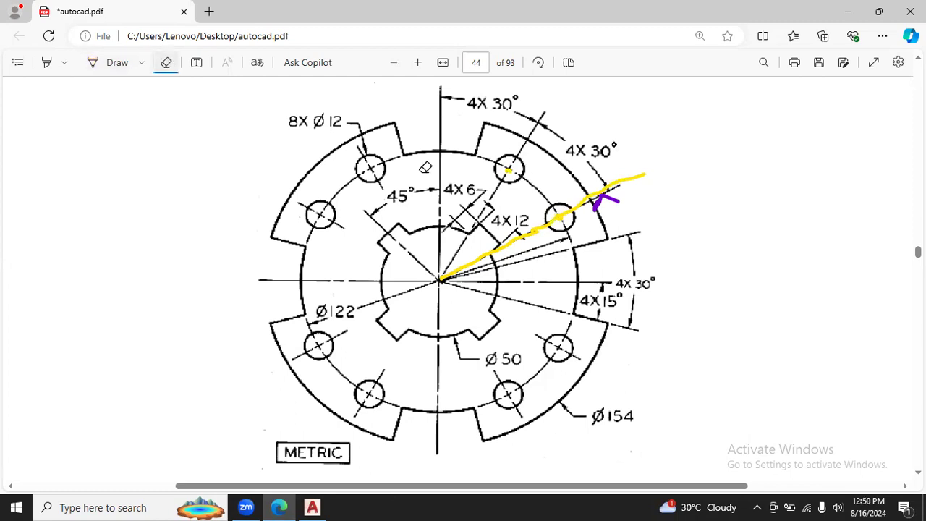
pyautogui.moveTo(495, 146)
pyautogui.mouseDown()
pyautogui.moveTo(555, 289)
pyautogui.moveTo(590, 240)
pyautogui.moveTo(515, 171)
pyautogui.moveTo(608, 209)
pyautogui.mouseUp()
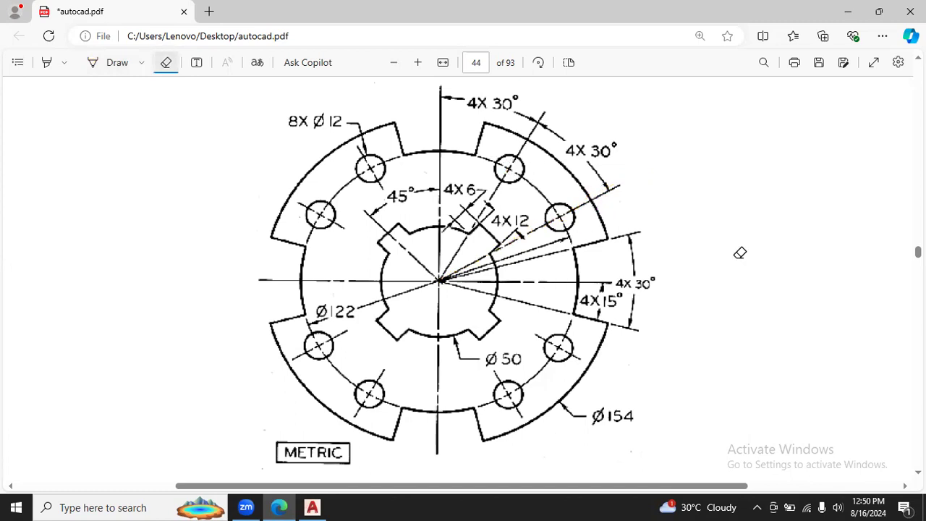
pyautogui.click(312, 507)
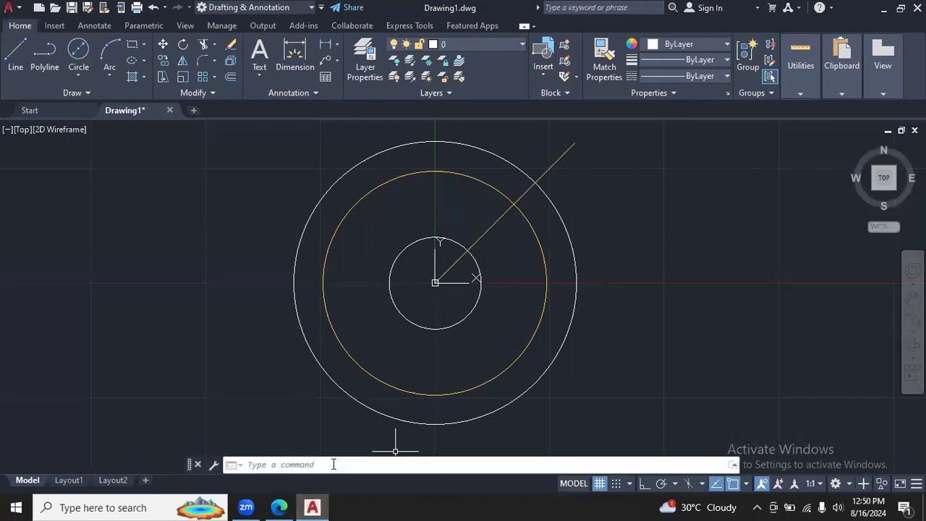
pyautogui.click(278, 508)
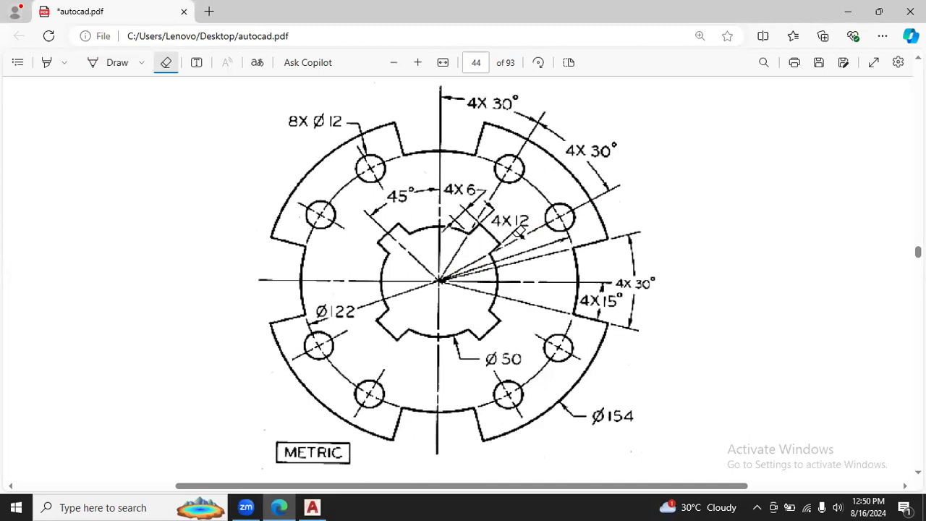
# Switch to AutoCAD and offset the yellow 45° line by 6 units to both sides
pyautogui.click(311, 507)
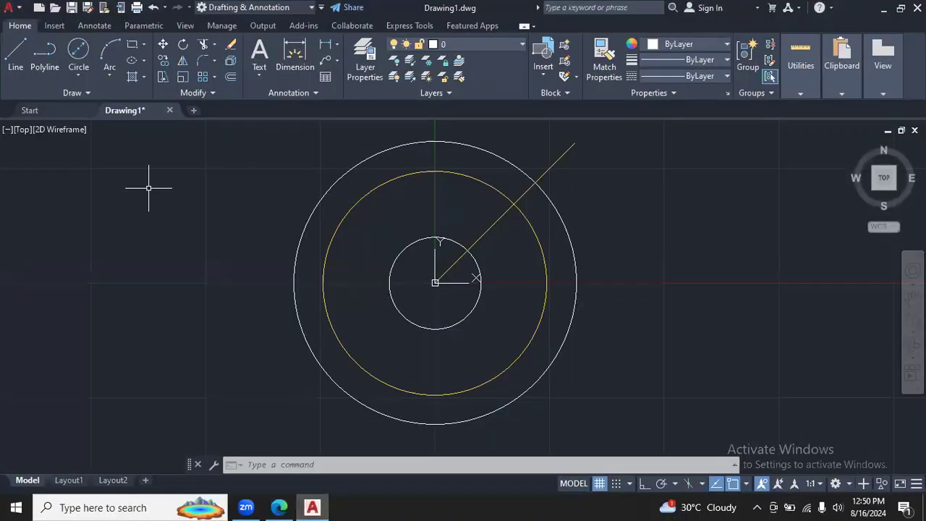
pyautogui.click(231, 76)
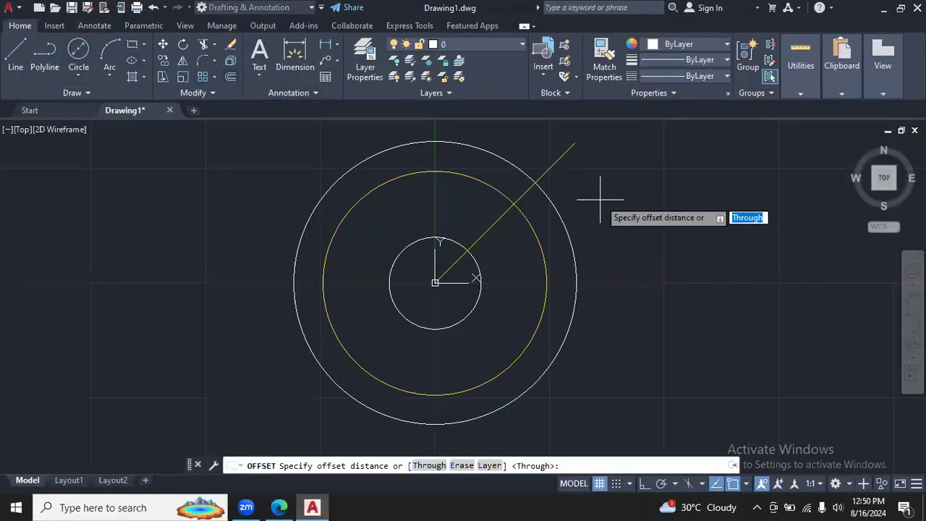
pyautogui.write('6')
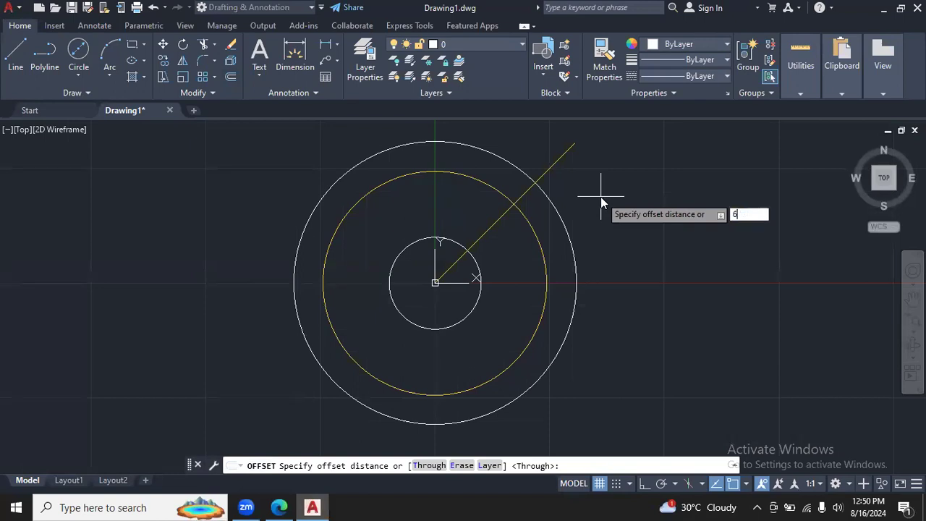
pyautogui.press('Return')
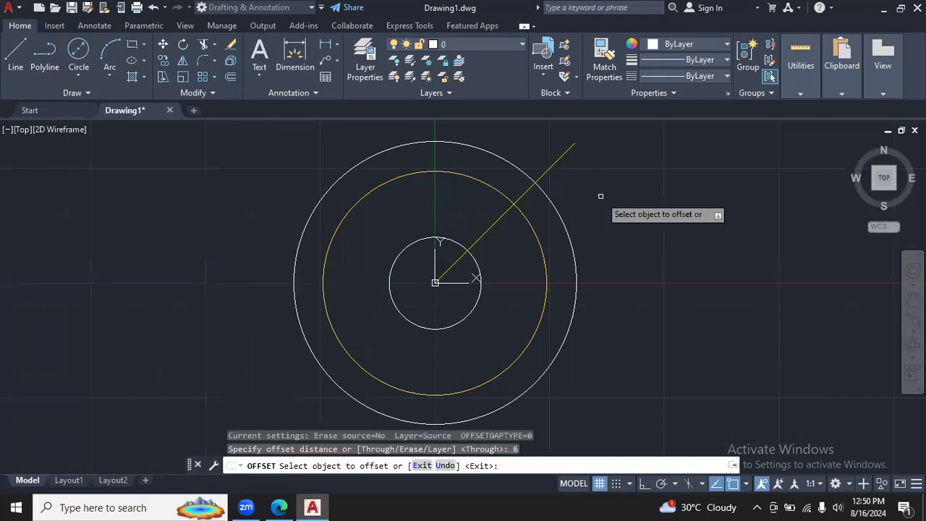
pyautogui.click(547, 172)
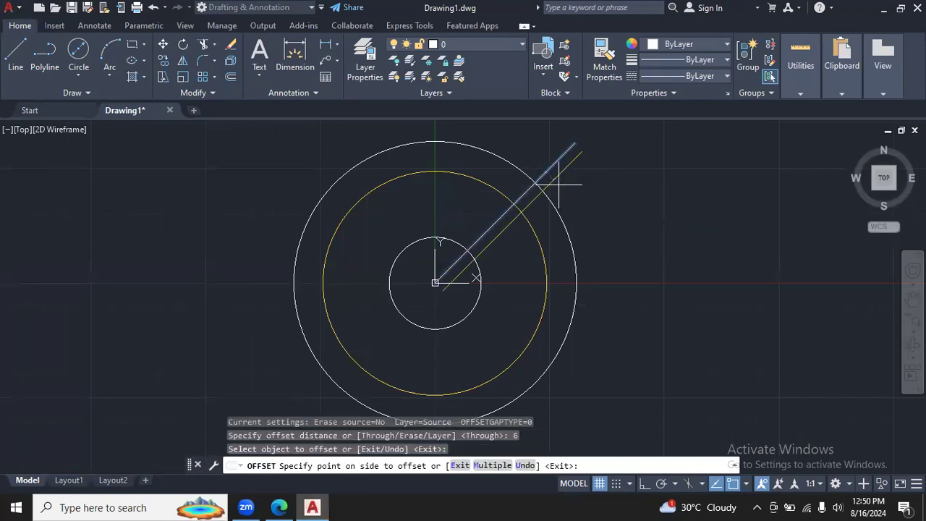
pyautogui.click(557, 182)
pyautogui.click(543, 172)
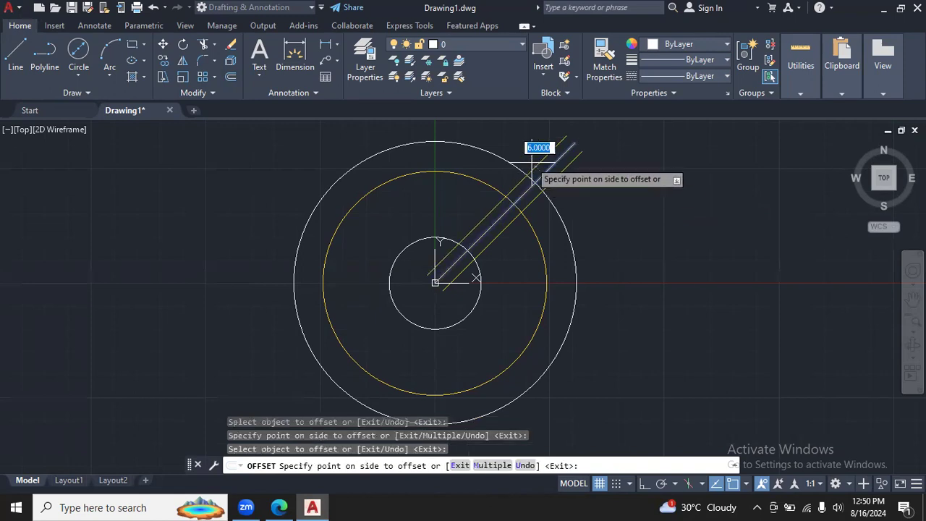
pyautogui.click(519, 154)
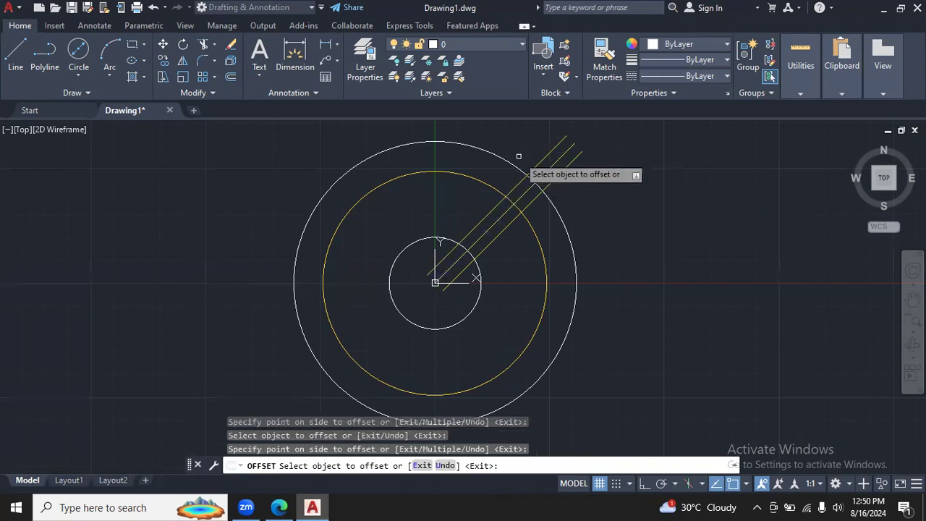
# Try to recolour the two offset lines to ByLayer while the Offset command is still running
pyautogui.click(555, 148)
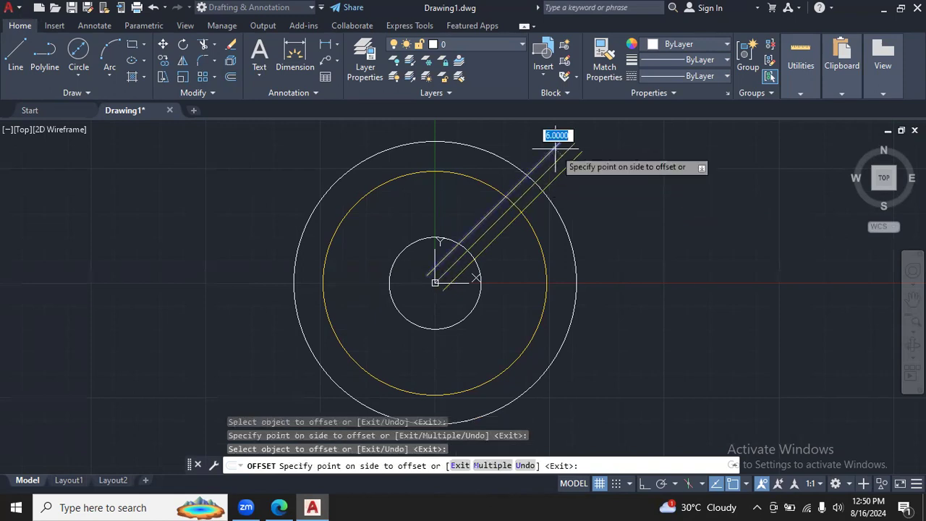
pyautogui.click(728, 44)
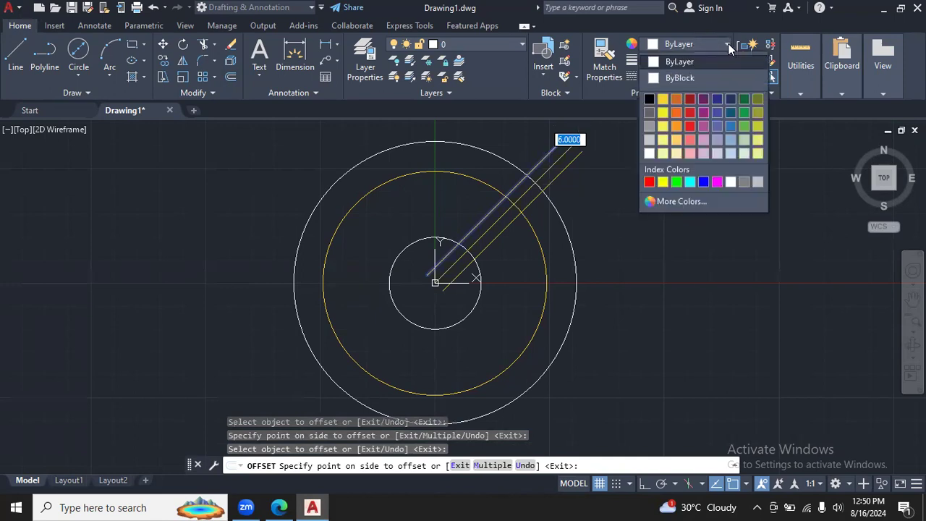
pyautogui.click(654, 62)
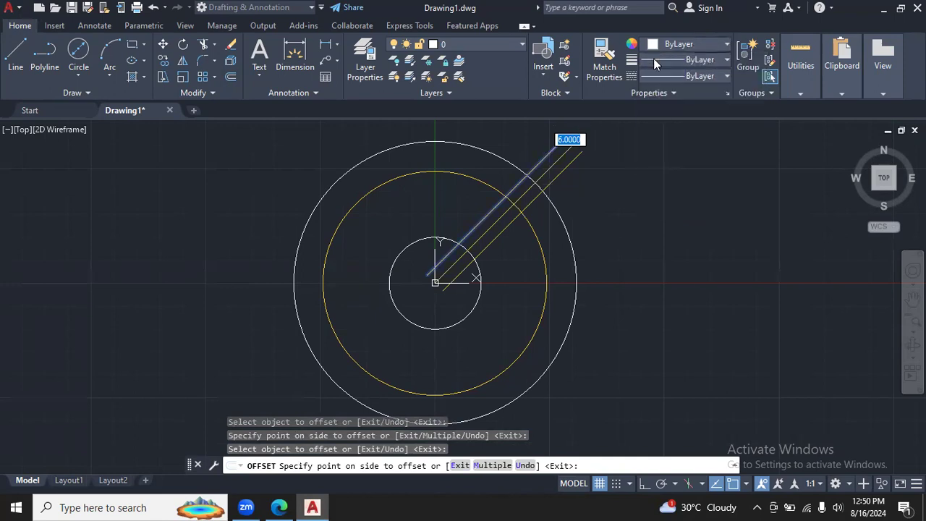
pyautogui.click(578, 157)
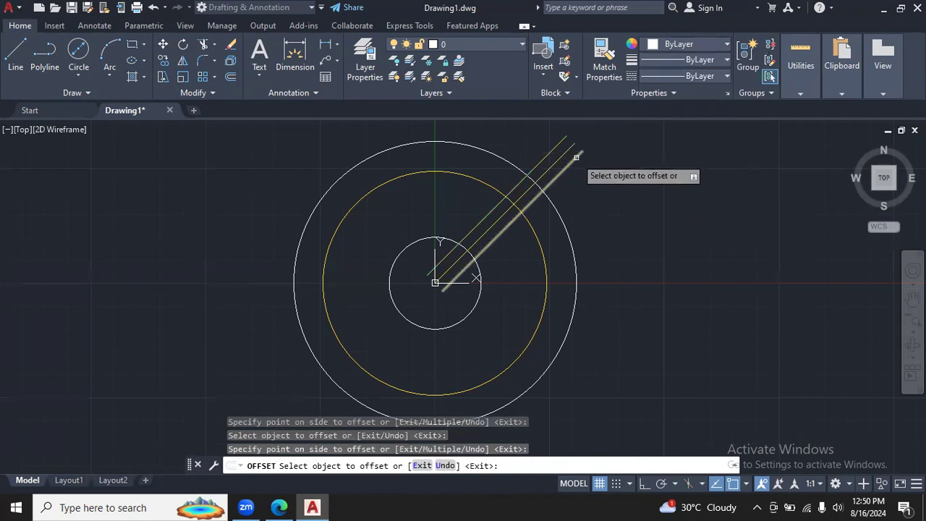
pyautogui.click(575, 159)
pyautogui.click(726, 46)
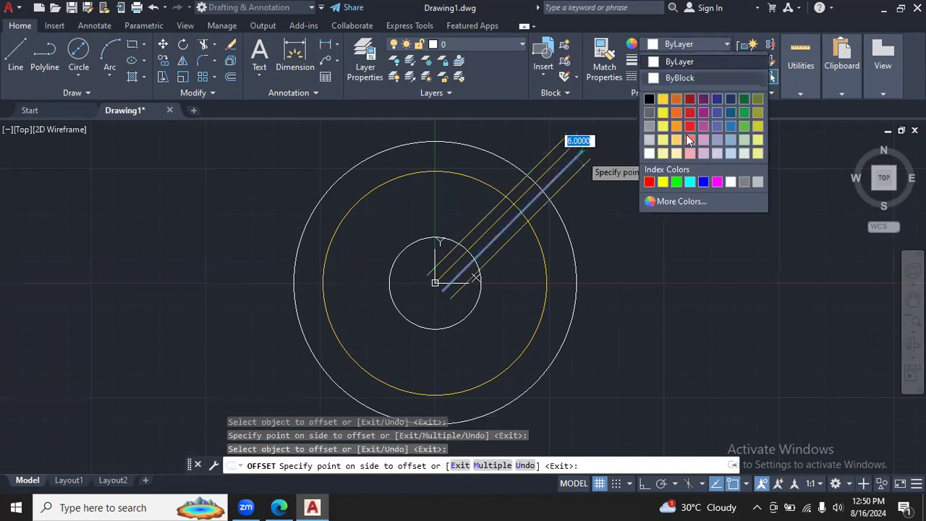
pyautogui.click(619, 270)
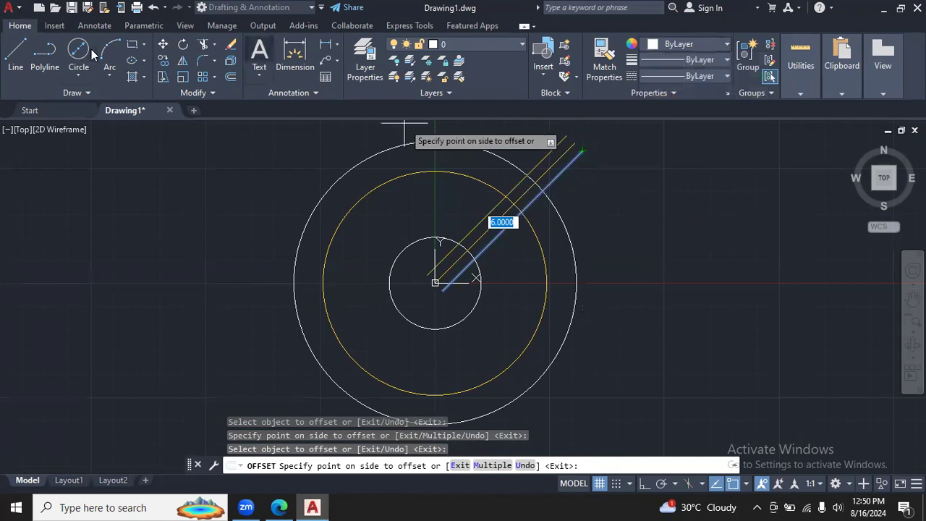
# Undo the whole offset operation and redo it, leaving no command active
pyautogui.click(152, 8)
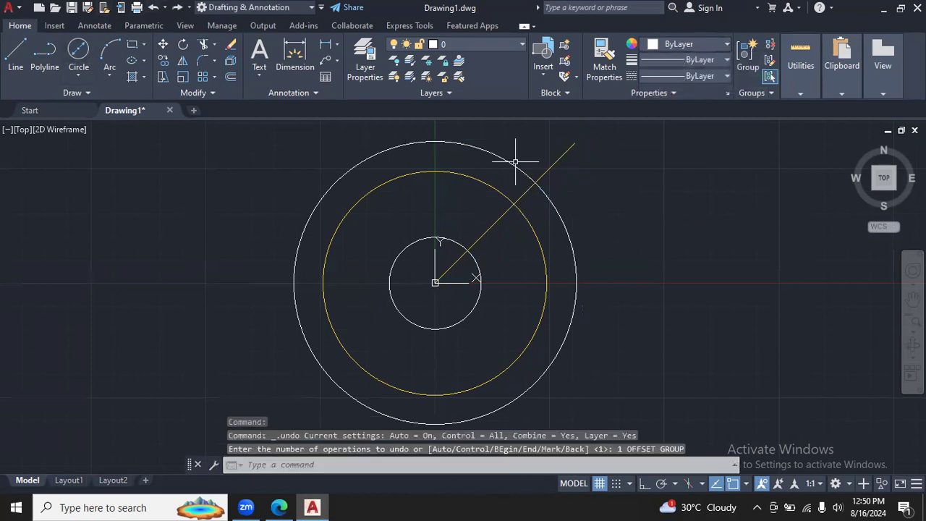
pyautogui.click(178, 7)
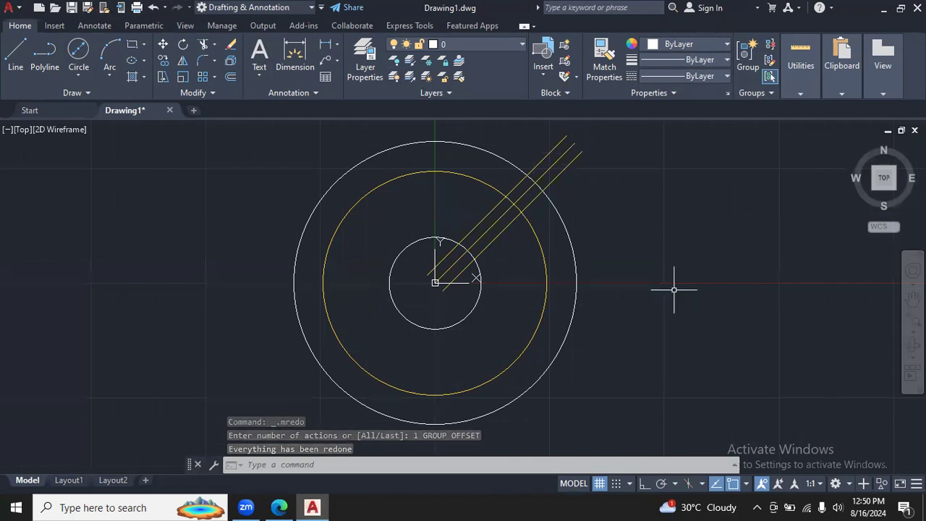
pyautogui.press('Escape')
pyautogui.press('Escape')
pyautogui.press('Escape')
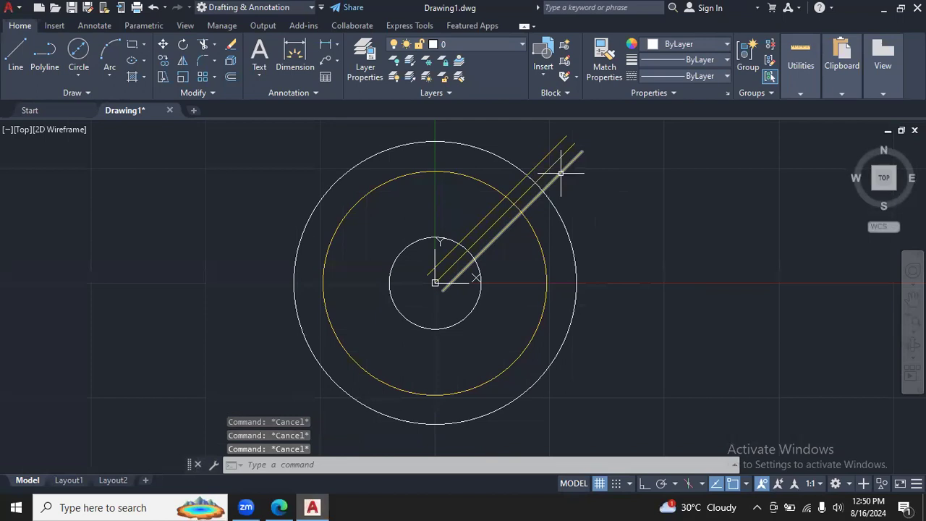
# Set the colour of both offset lines beside the 45° centre line to white 255,255,255
pyautogui.click(560, 172)
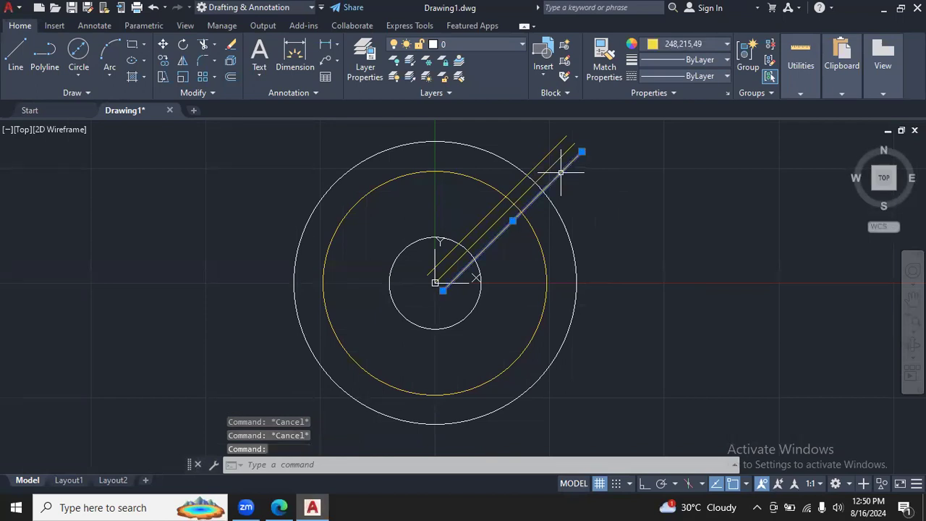
pyautogui.click(726, 45)
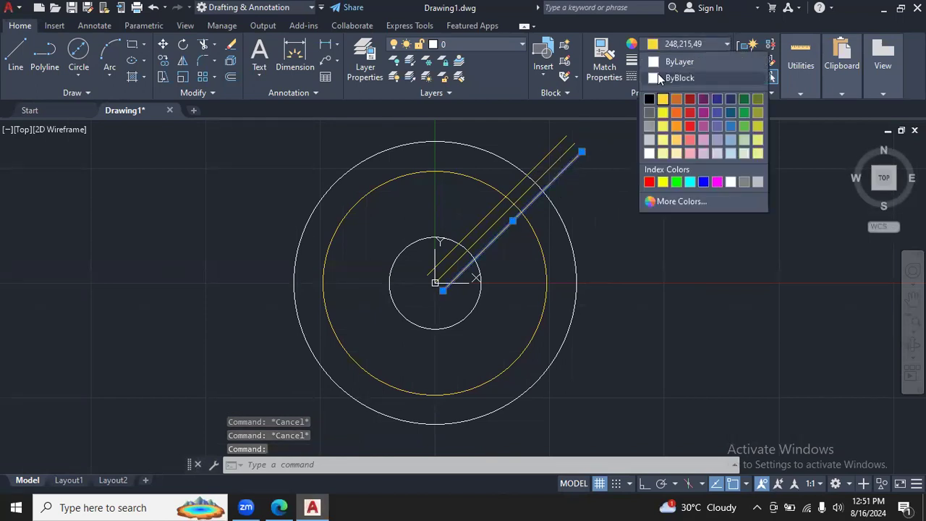
pyautogui.click(650, 152)
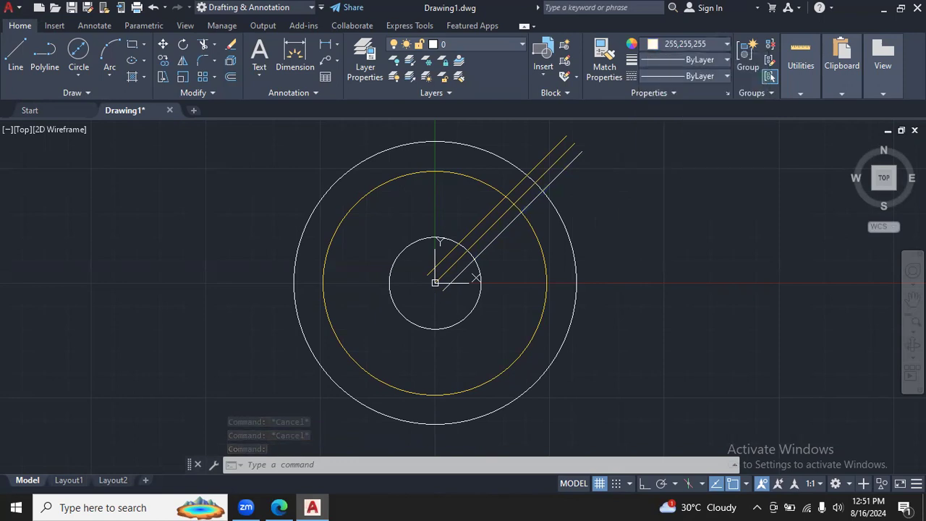
pyautogui.click(556, 145)
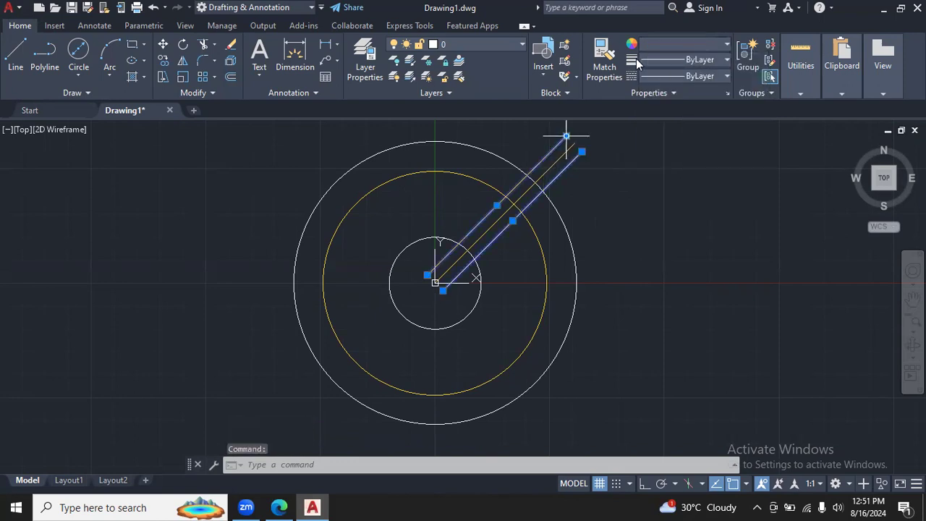
pyautogui.click(725, 45)
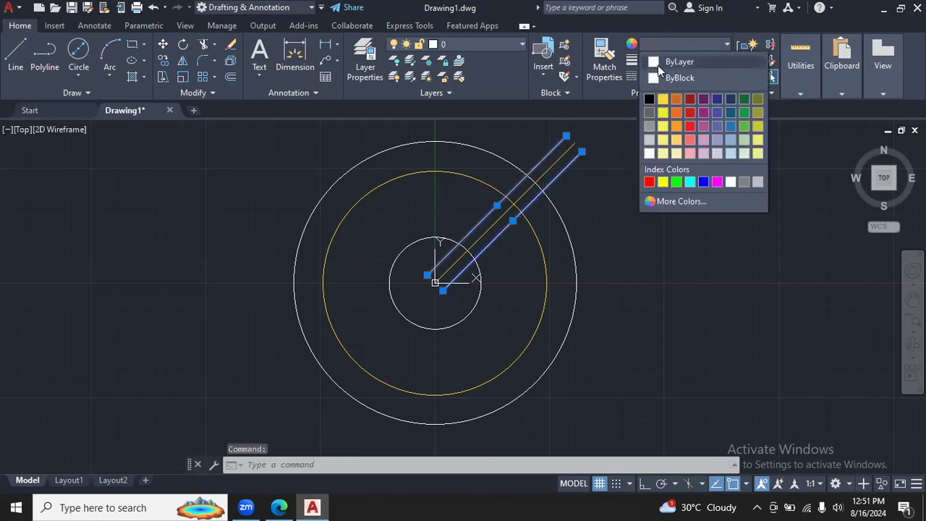
pyautogui.click(652, 151)
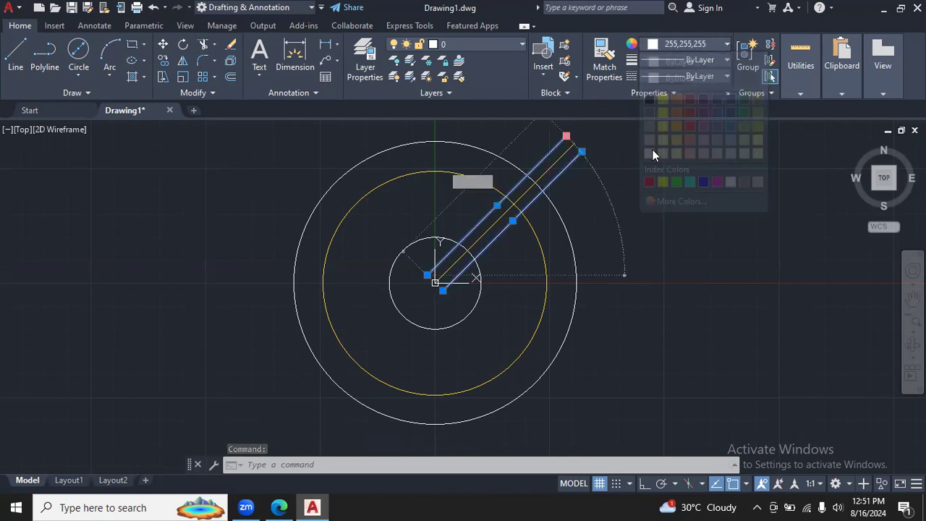
# Check the inner notch dimensions on page 44 of the reference PDF against the offset lines in the AutoCAD drawing
pyautogui.click(775, 384)
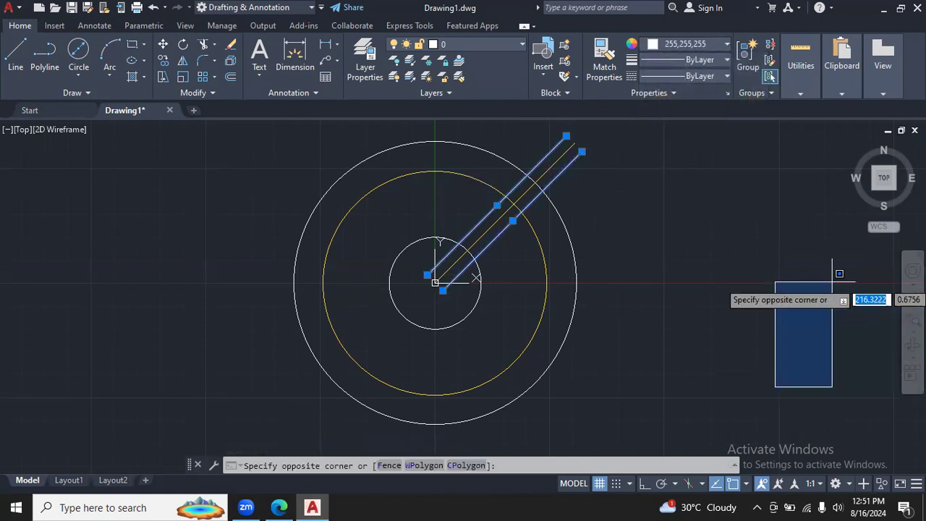
pyautogui.press('Escape')
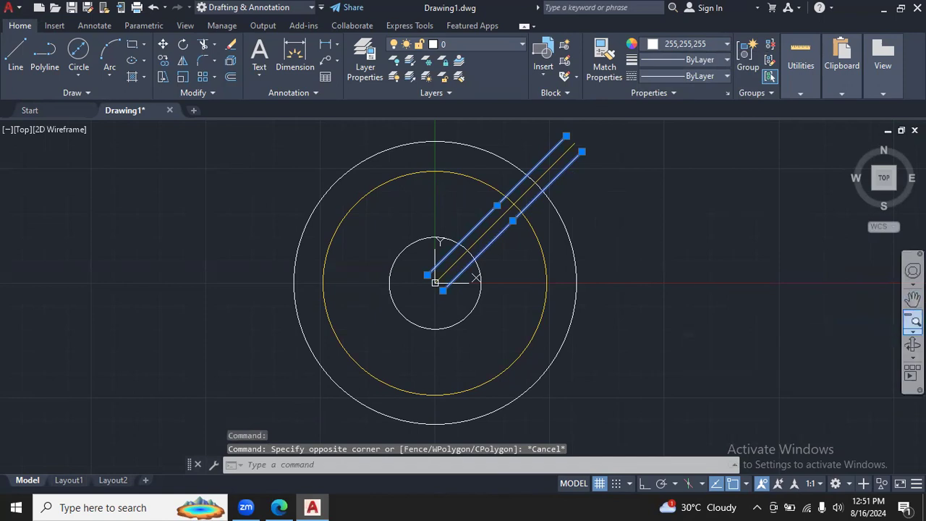
pyautogui.click(913, 330)
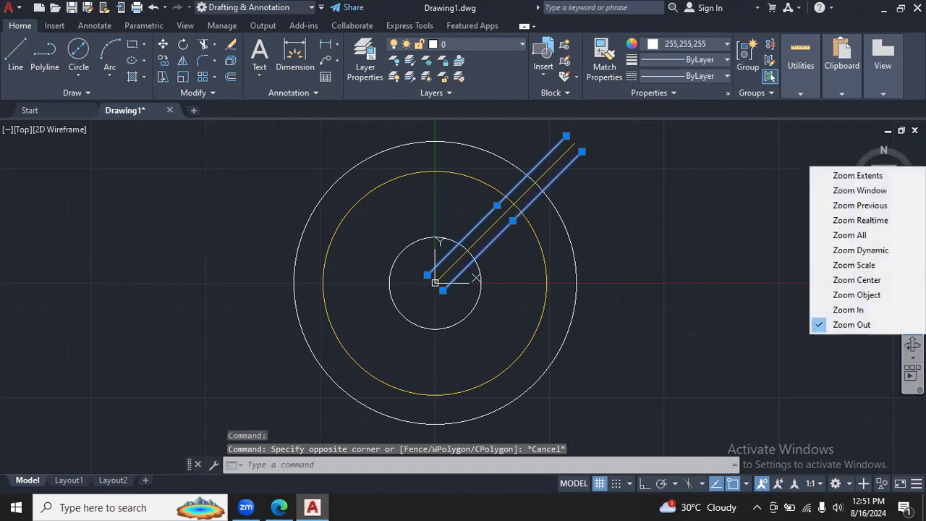
pyautogui.click(888, 310)
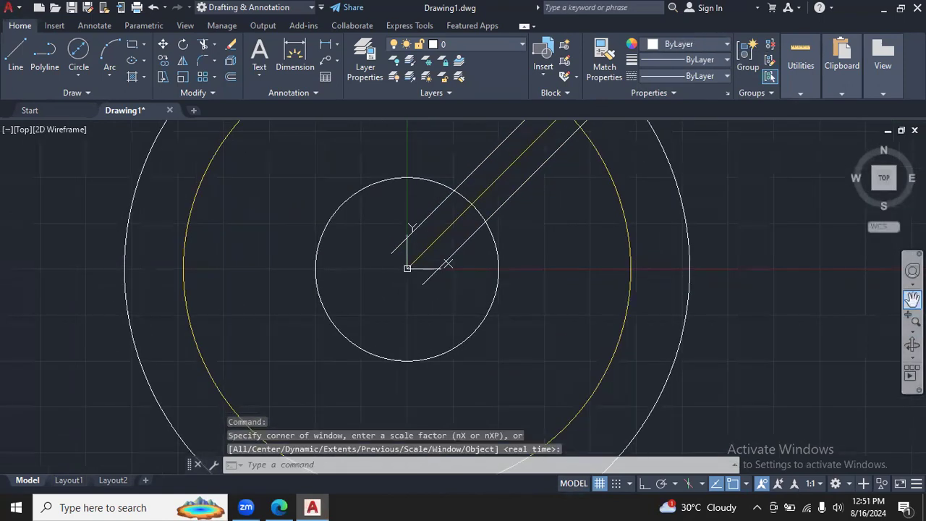
pyautogui.click(913, 298)
pyautogui.moveTo(744, 197)
pyautogui.mouseDown()
pyautogui.moveTo(693, 338)
pyautogui.moveTo(762, 293)
pyautogui.mouseUp()
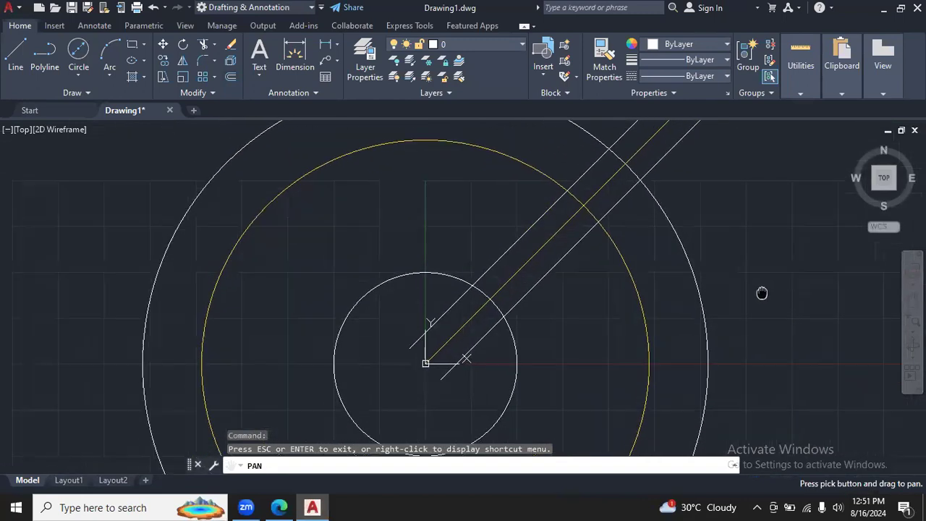
pyautogui.click(289, 502)
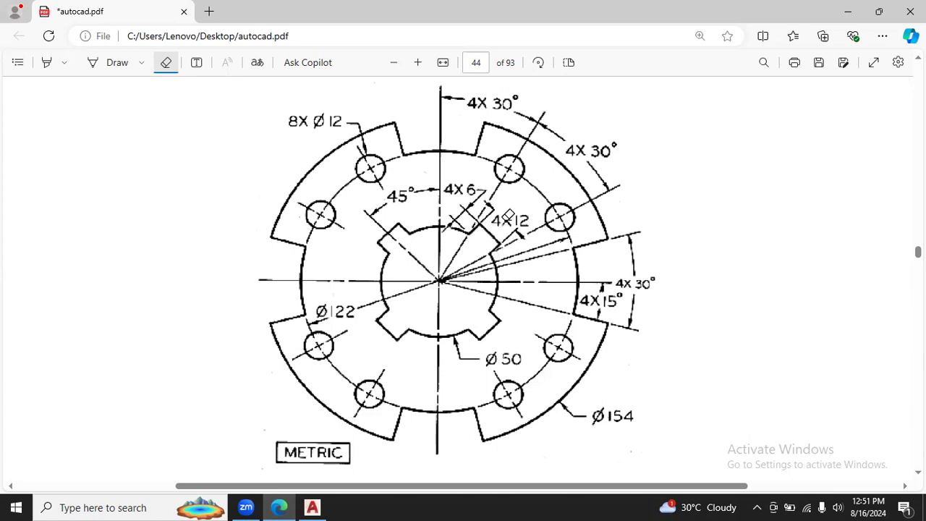
pyautogui.click(311, 507)
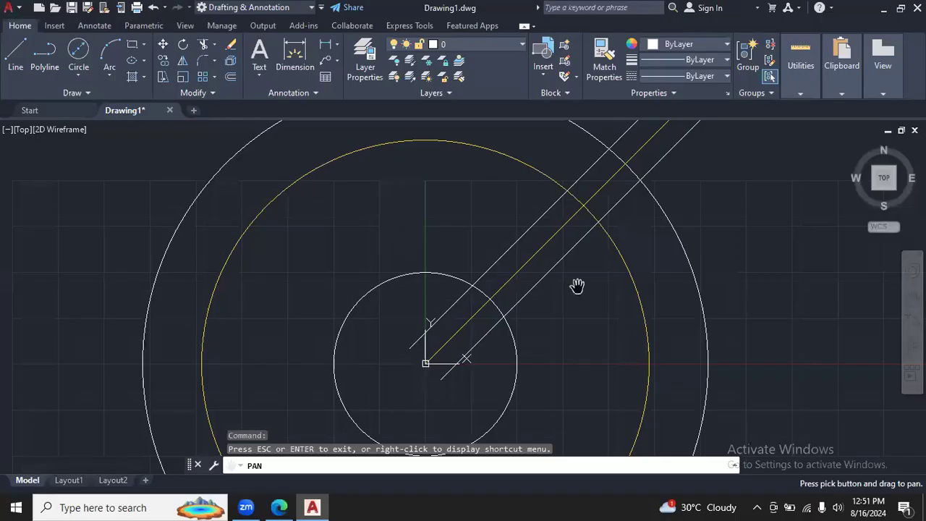
# Erase both overlapping yellow 45° centre lines between the two white offset lines
pyautogui.press('Escape')
pyautogui.click(551, 244)
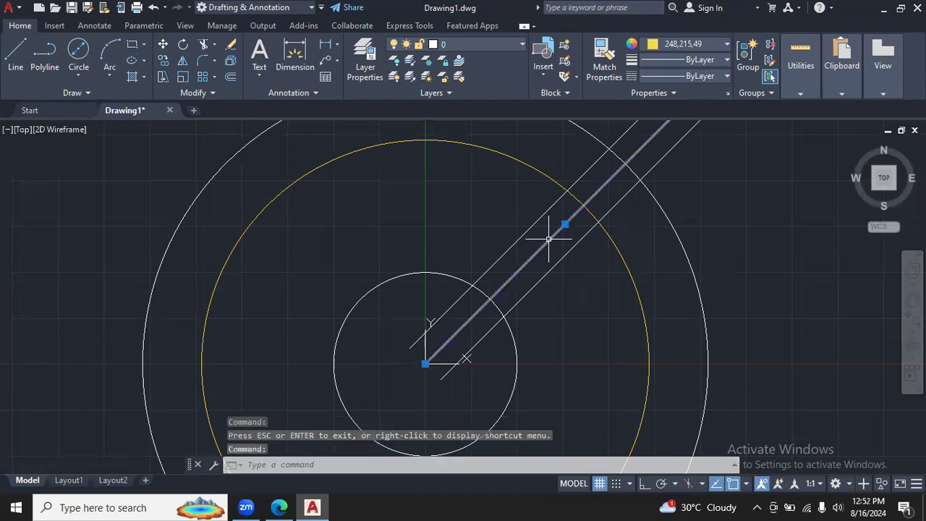
pyautogui.press('Delete')
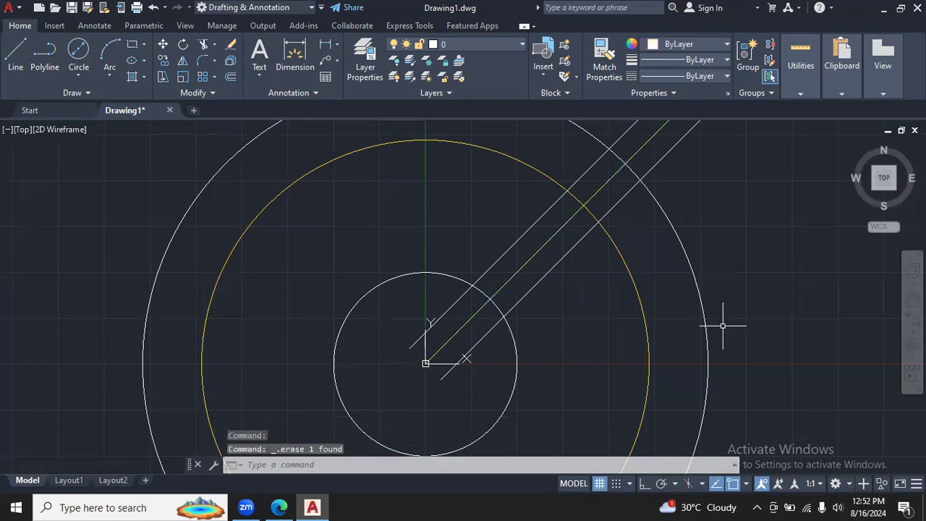
pyautogui.click(554, 236)
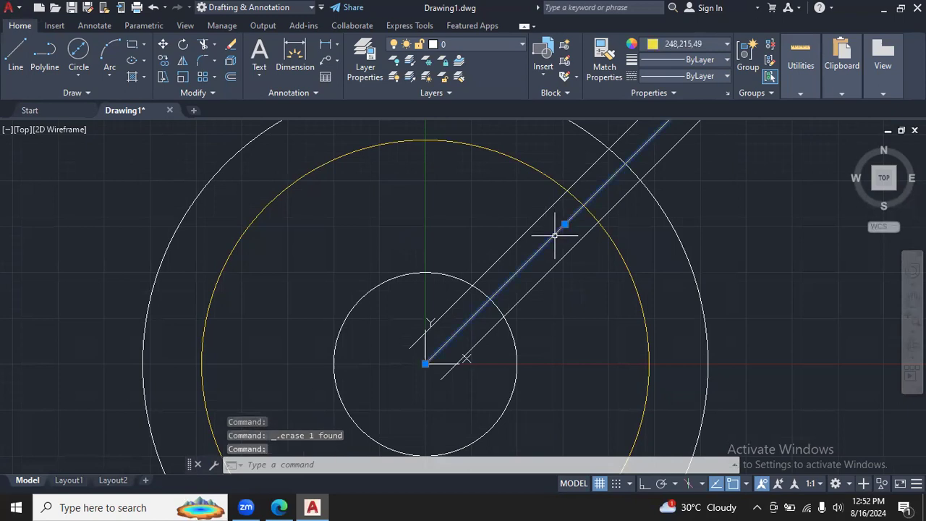
pyautogui.press('Delete')
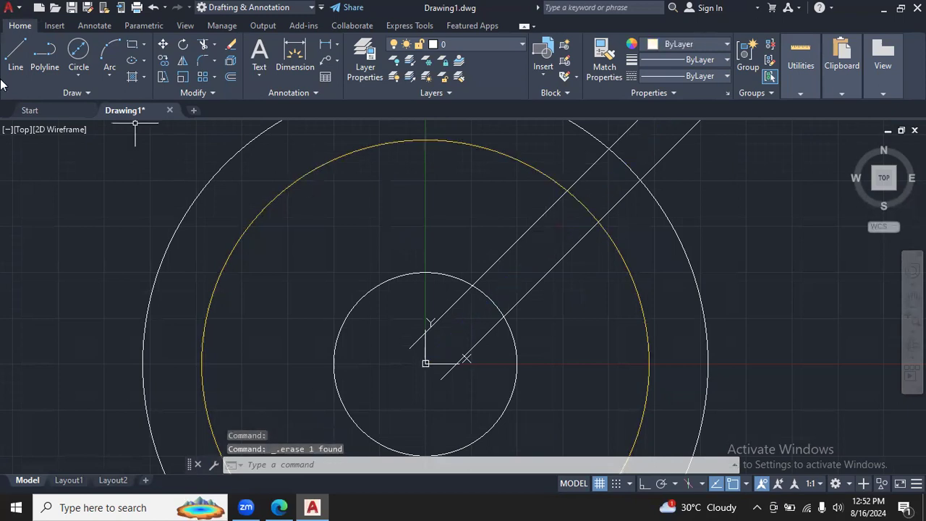
# Draw a line from 0,0 with a length of 31 at 45°, consulting the reference PDF for the notch depth
pyautogui.click(20, 44)
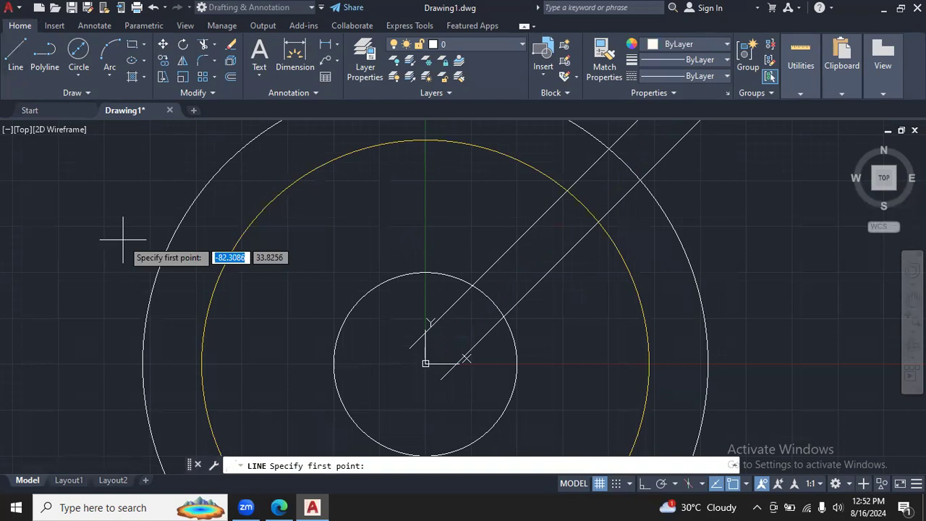
pyautogui.write('0')
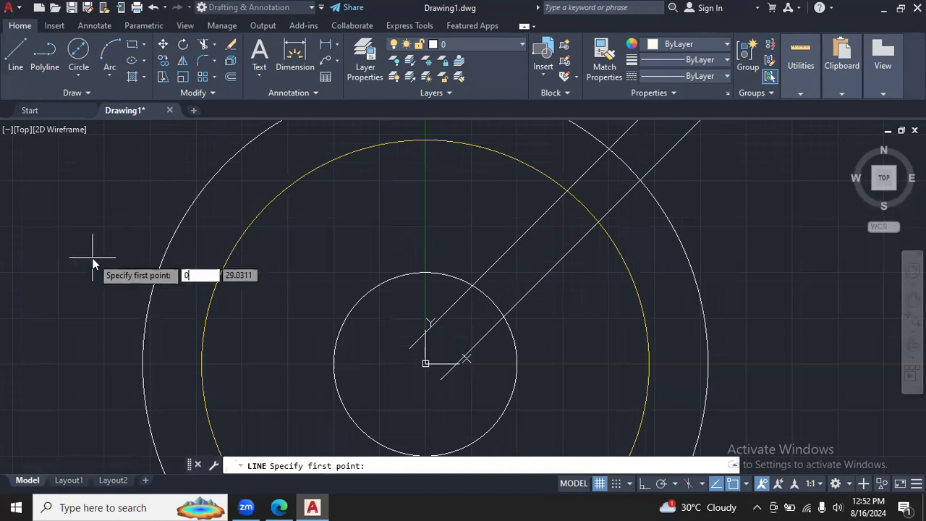
pyautogui.press('Tab')
pyautogui.write('0')
pyautogui.press('Return')
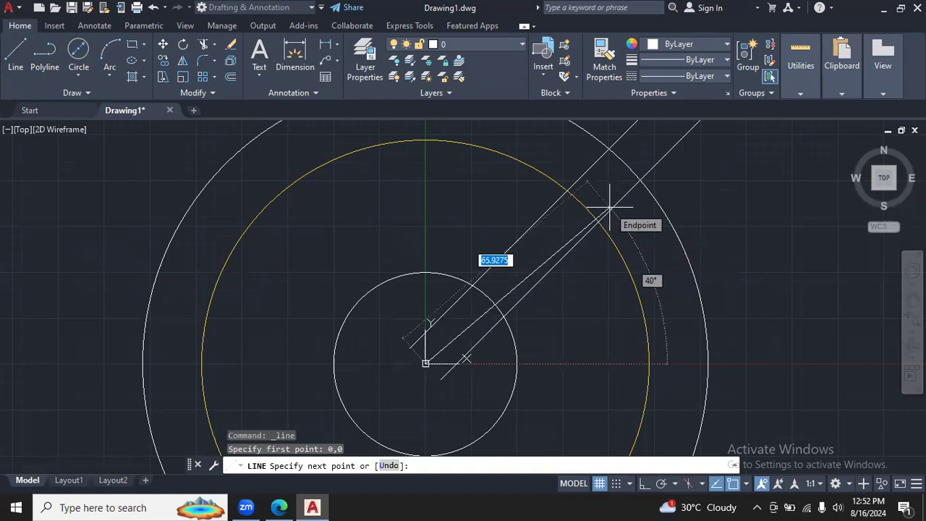
pyautogui.click(280, 507)
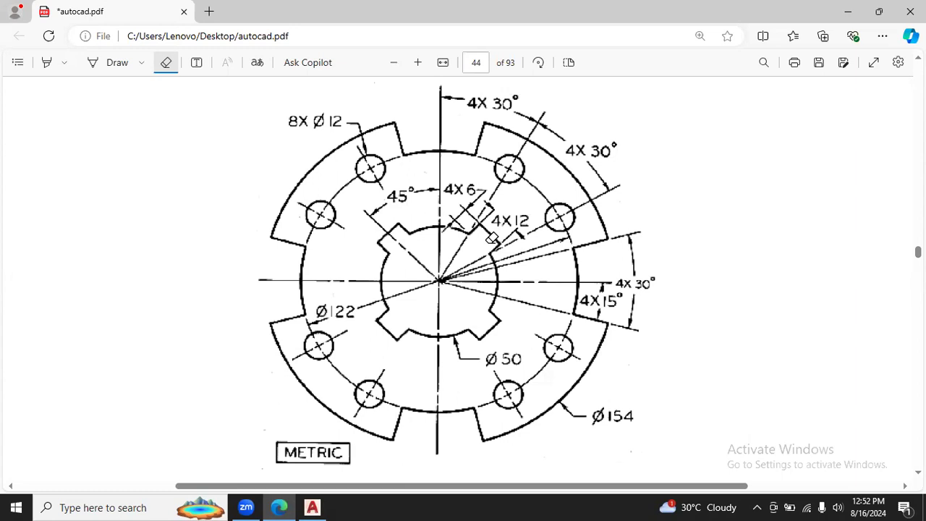
pyautogui.click(311, 507)
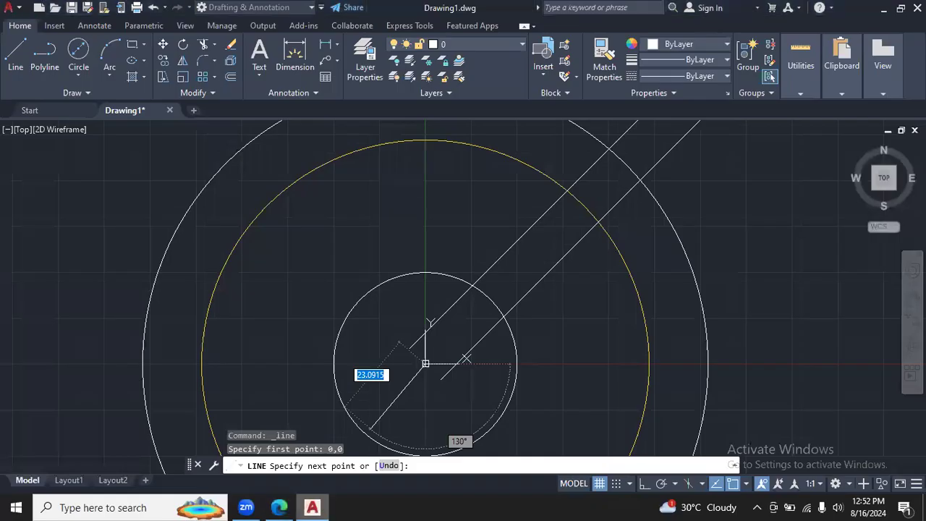
pyautogui.write('31')
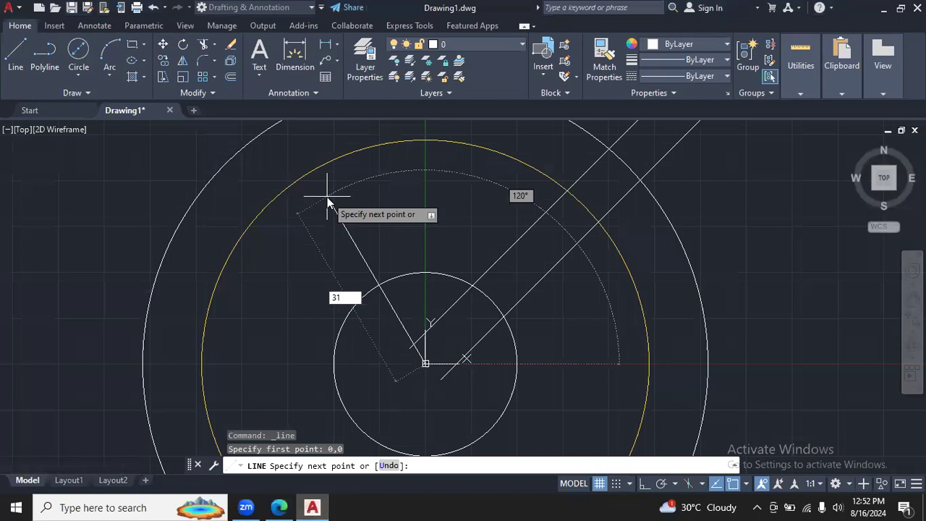
pyautogui.press('Tab')
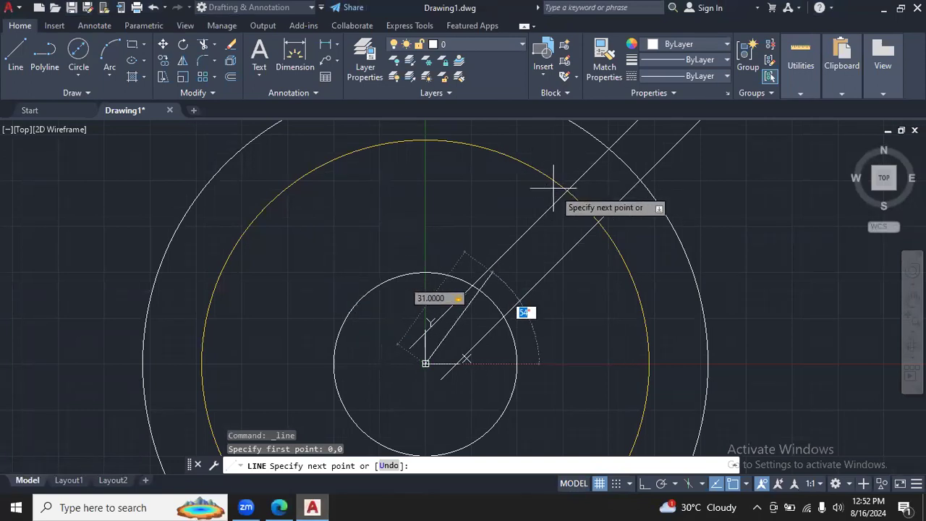
pyautogui.write('45')
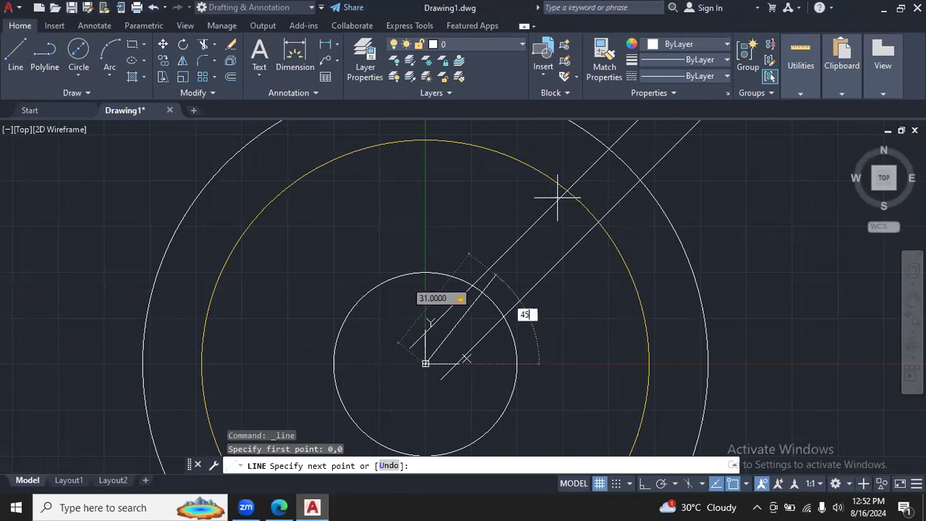
pyautogui.press('Return')
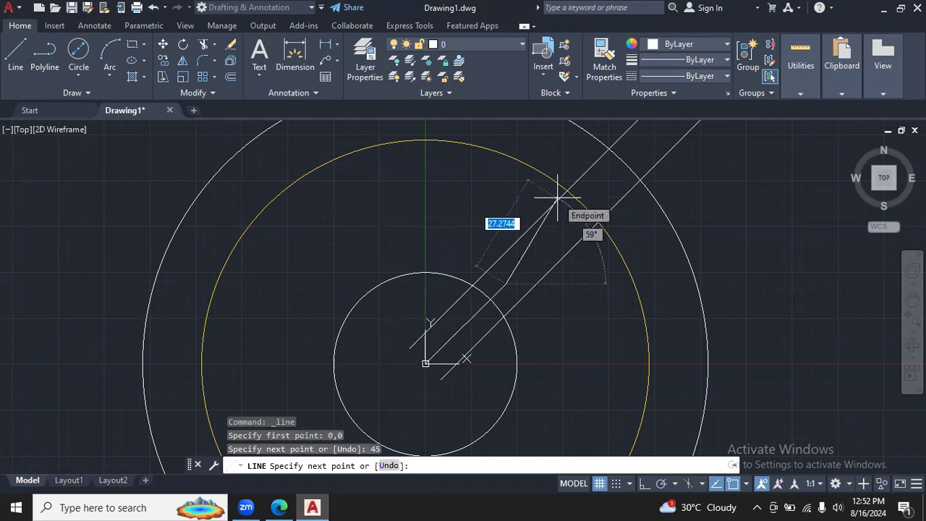
pyautogui.press('Escape')
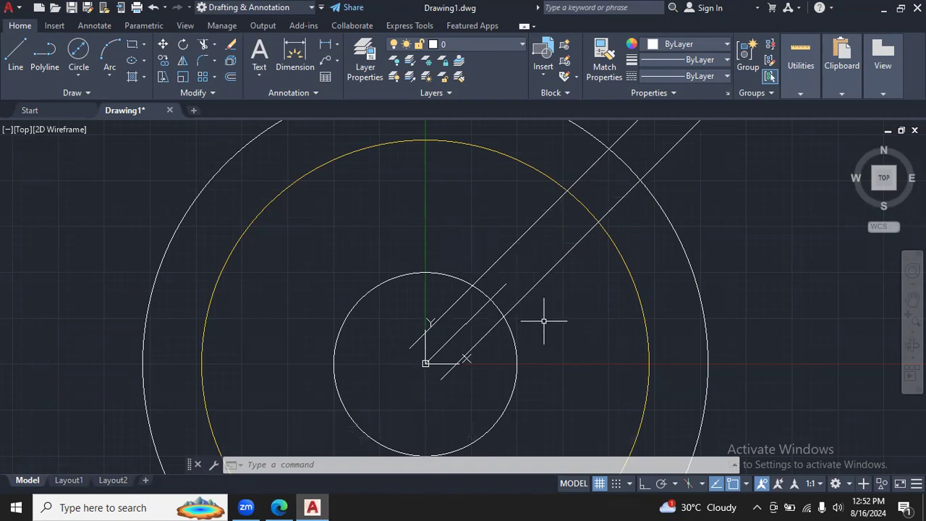
# Draw a line about 33 units long from 0,0 at 135°, crossing the inner circle
pyautogui.click(911, 330)
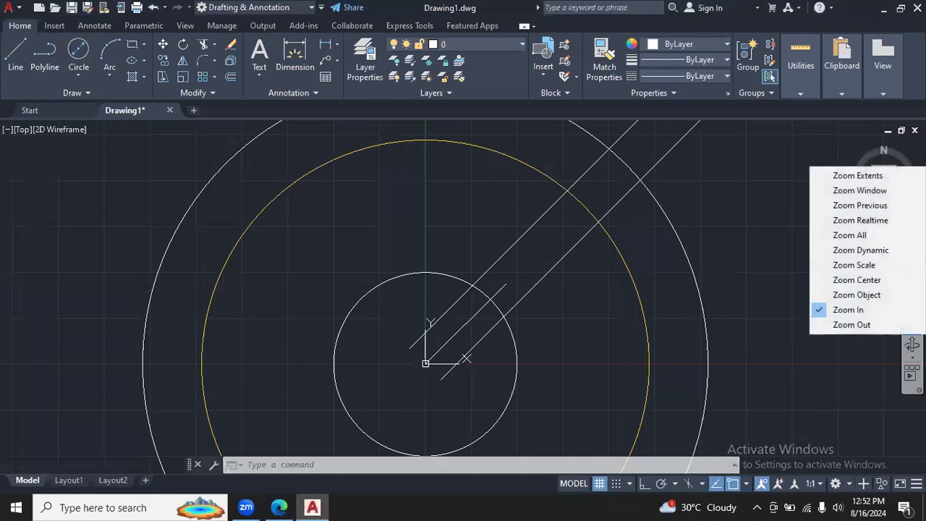
pyautogui.click(873, 309)
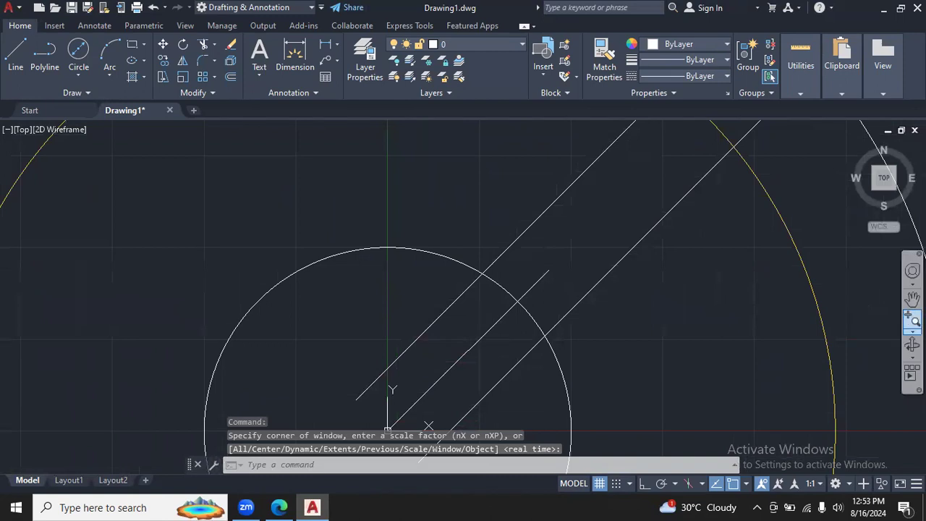
pyautogui.click(912, 299)
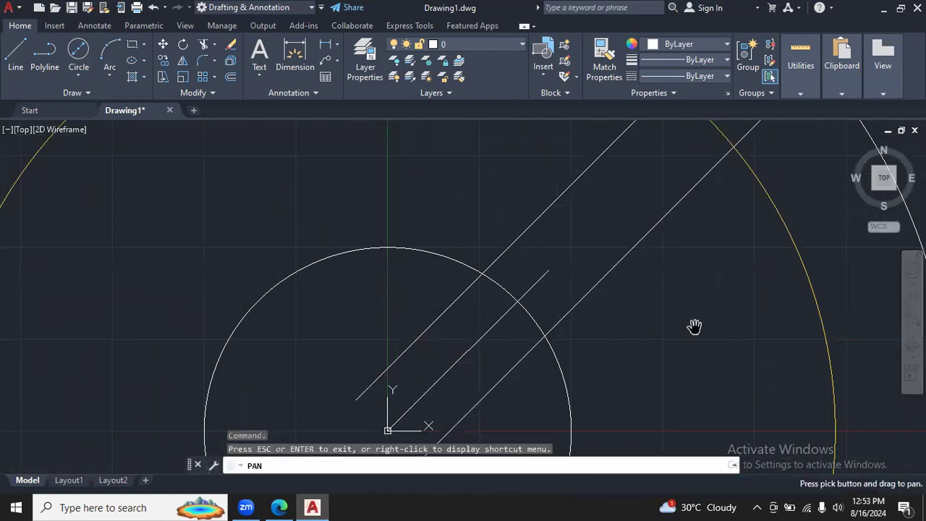
pyautogui.moveTo(693, 355); pyautogui.dragTo(671, 258)
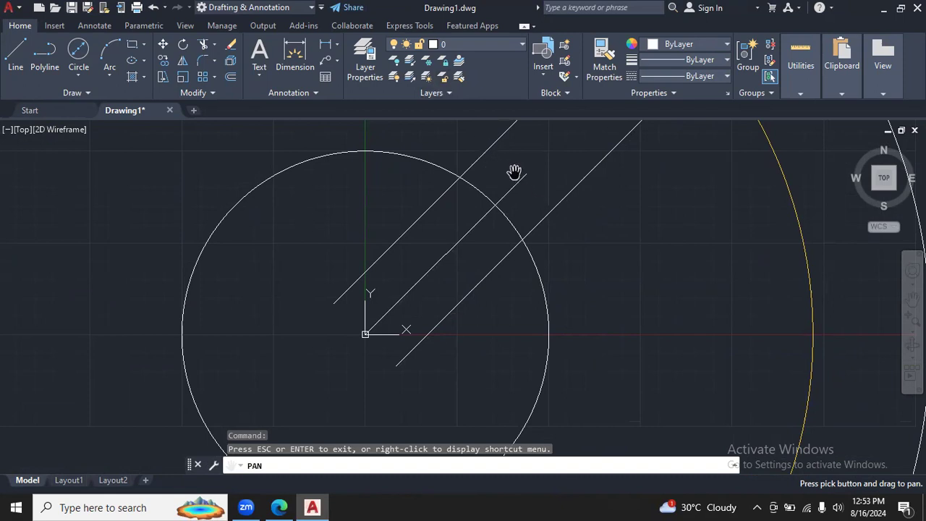
pyautogui.moveTo(586, 236); pyautogui.dragTo(576, 264)
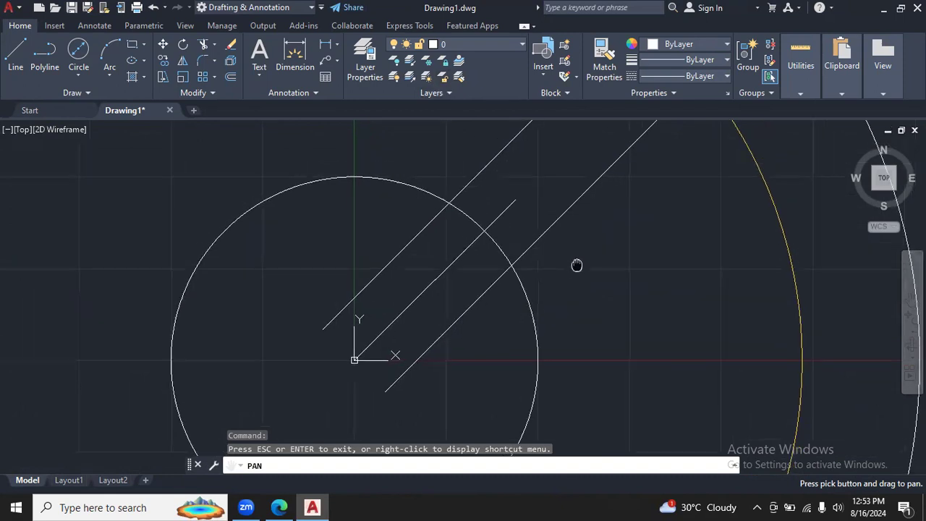
pyautogui.click(15, 54)
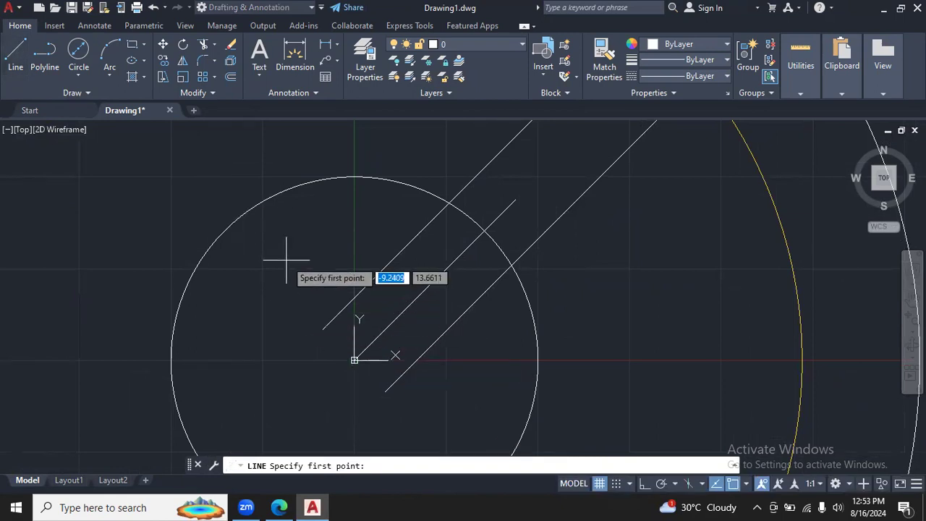
pyautogui.write('0,0')
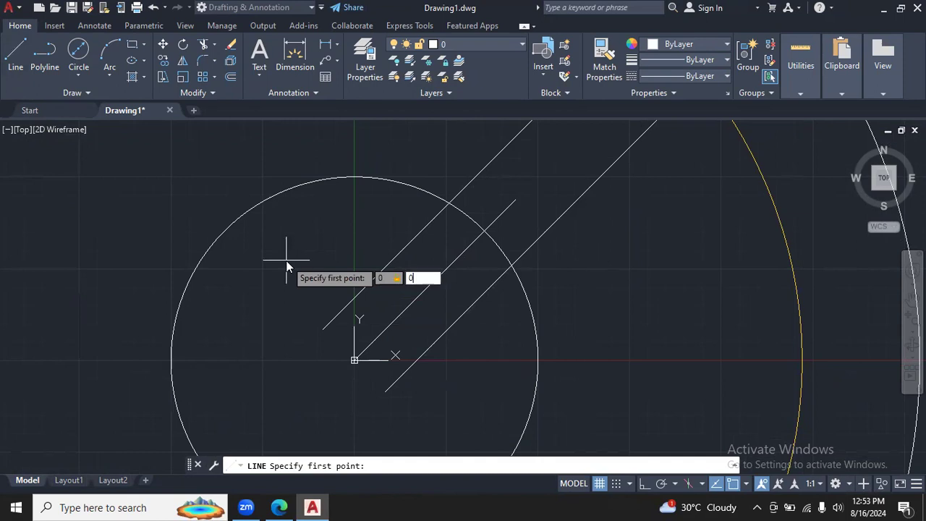
pyautogui.press('Return')
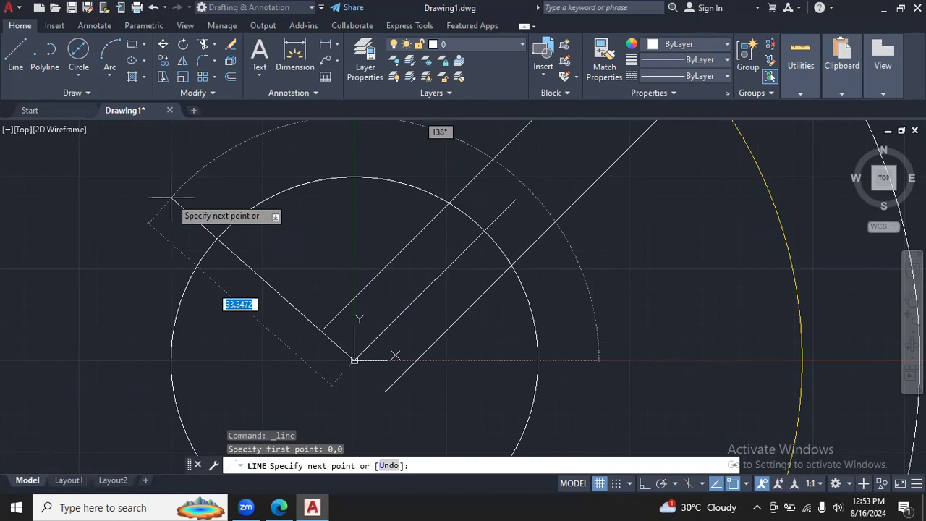
pyautogui.press('Tab')
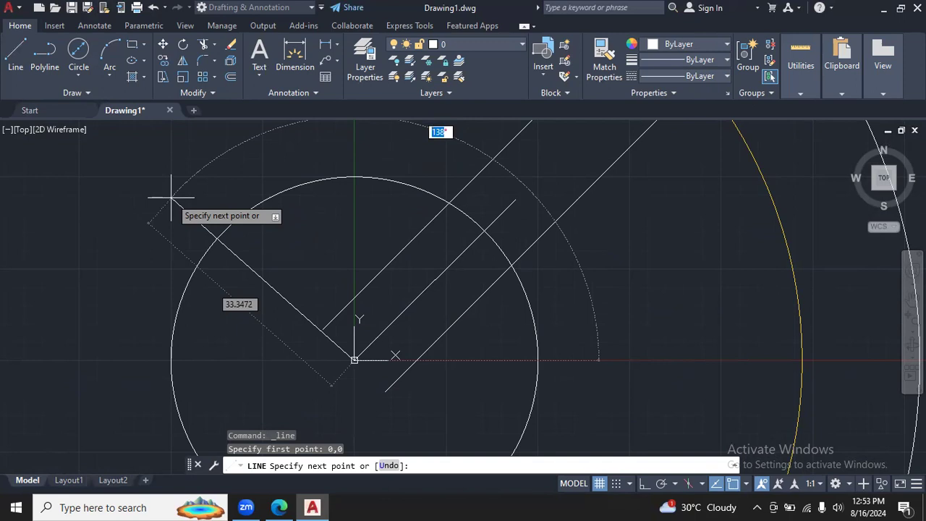
pyautogui.write('135')
pyautogui.press('Return')
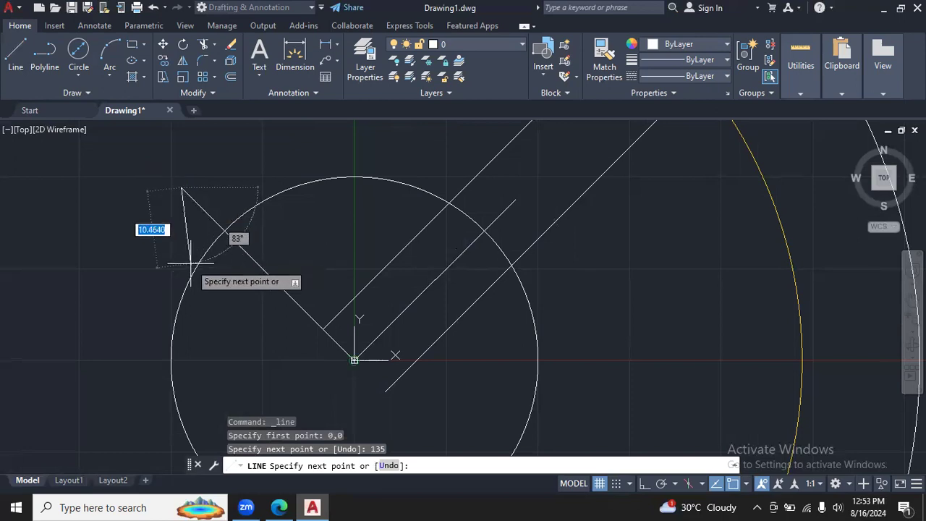
pyautogui.press('Escape')
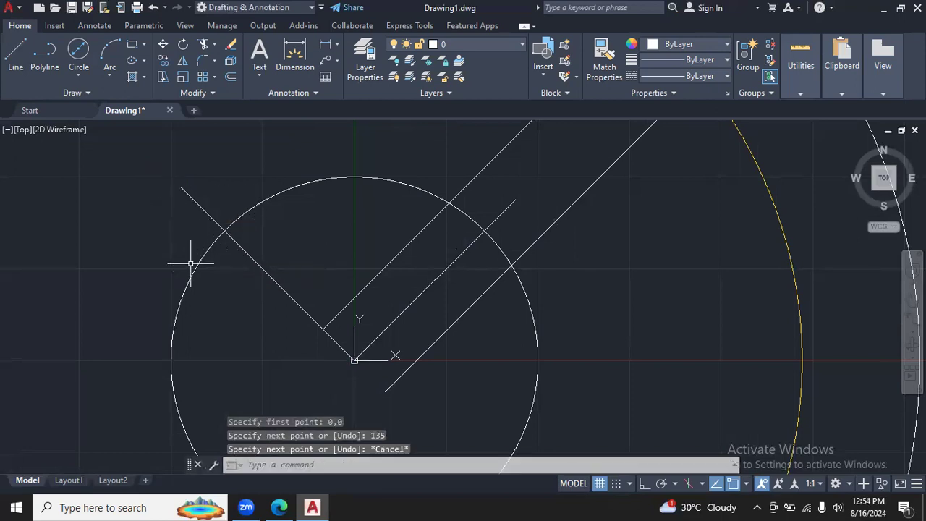
# Move the 135° line from base point 0,0 down along its own direction until it crosses both parallel 45° lines
pyautogui.click(165, 45)
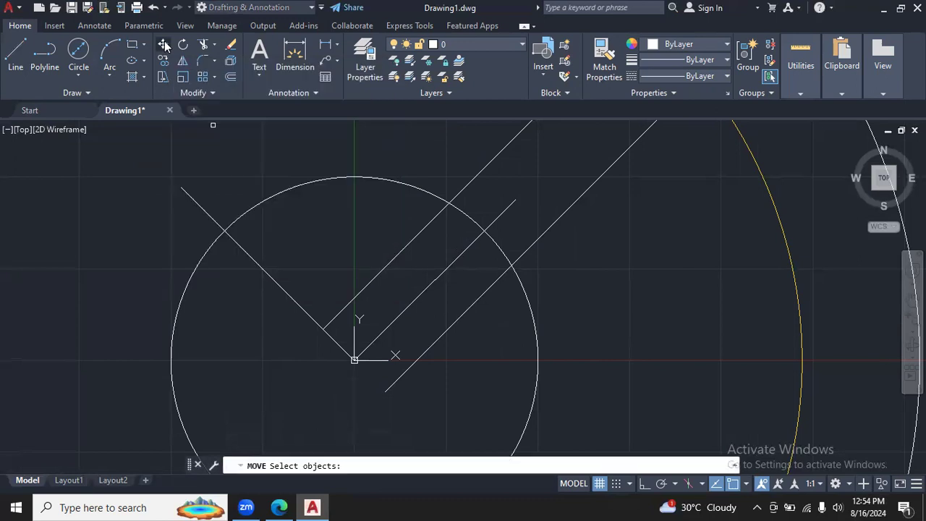
pyautogui.click(205, 210)
pyautogui.press('Return')
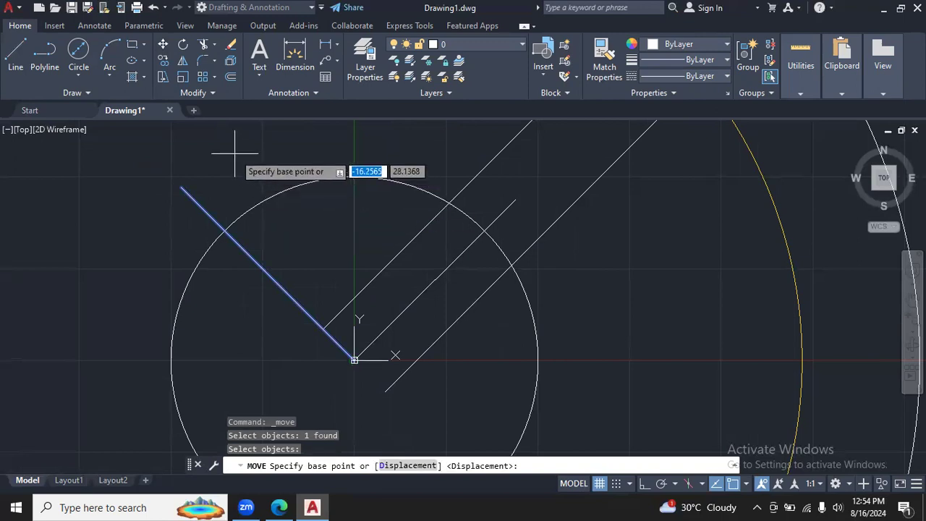
pyautogui.write('0')
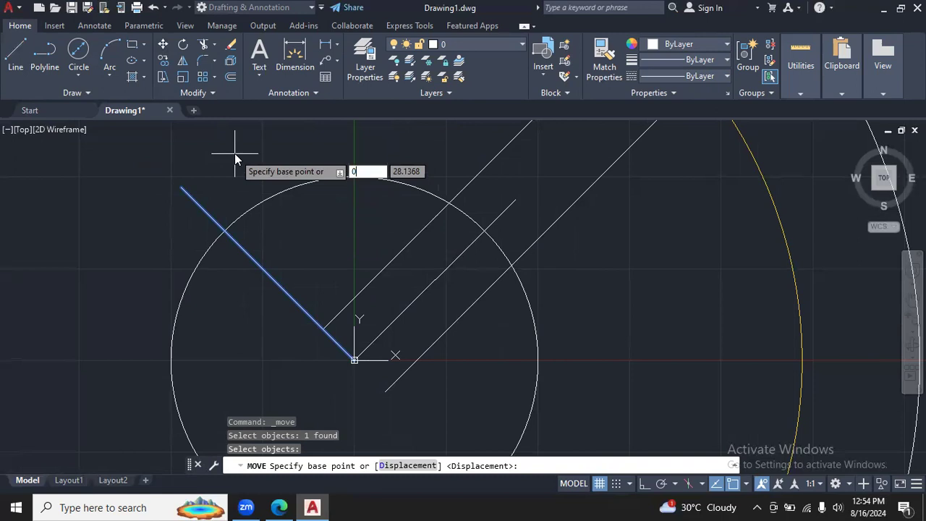
pyautogui.press('Tab')
pyautogui.write('0')
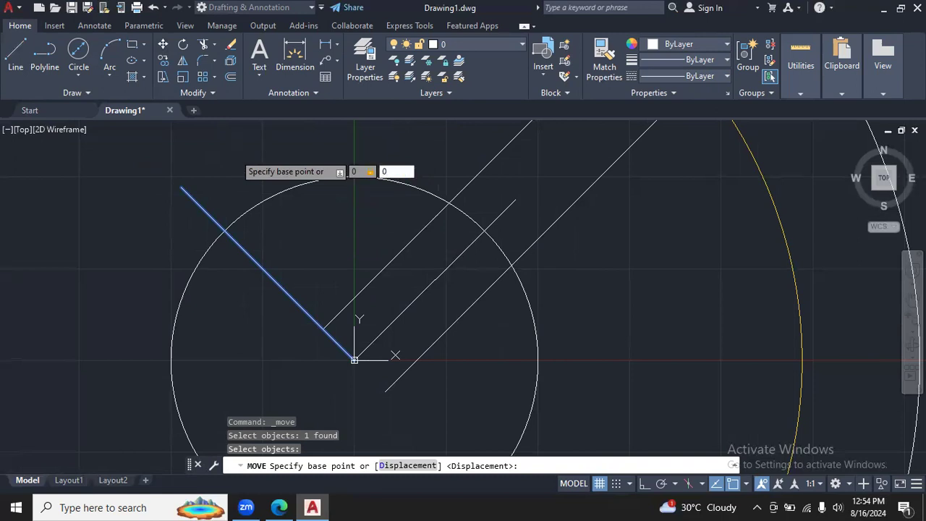
pyautogui.press('Return')
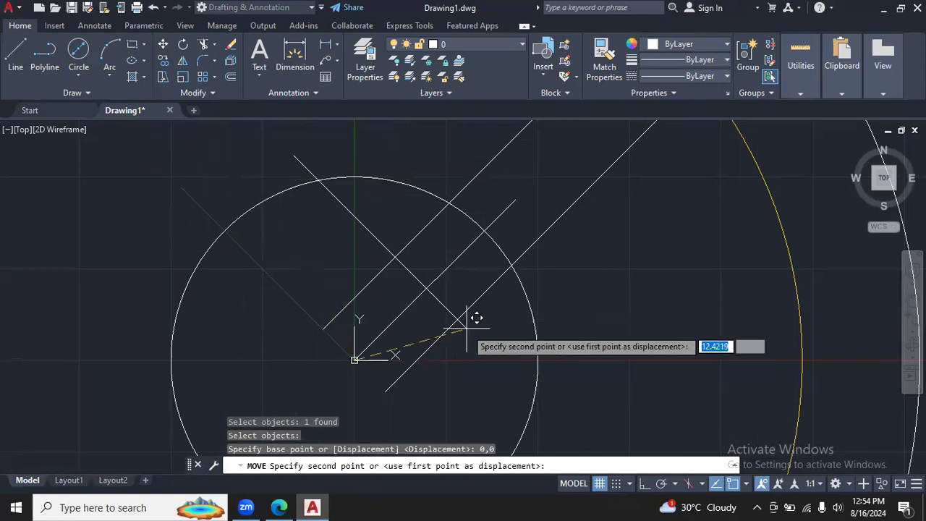
pyautogui.click(423, 429)
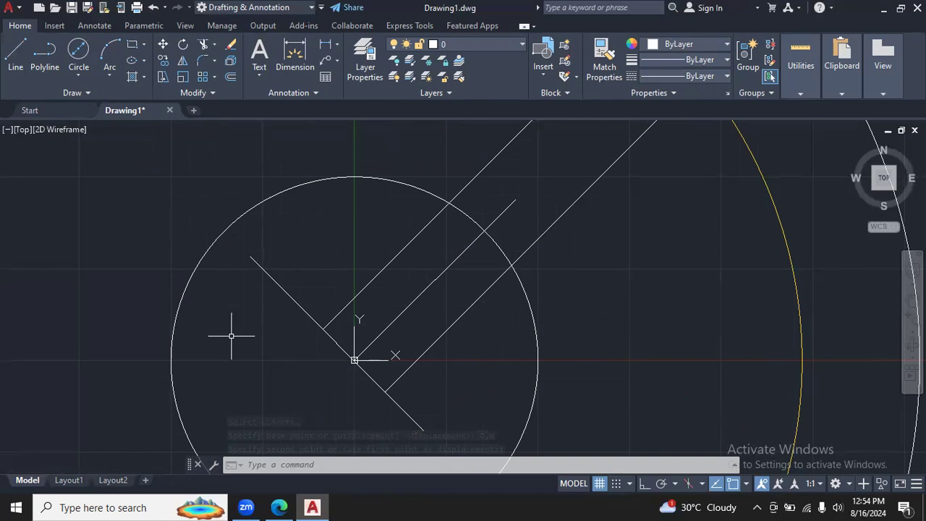
# Offset the repositioned 135° line by 31 toward the upper-right end of the notch, checking the notch dimensions in the reference PDF
pyautogui.click(284, 289)
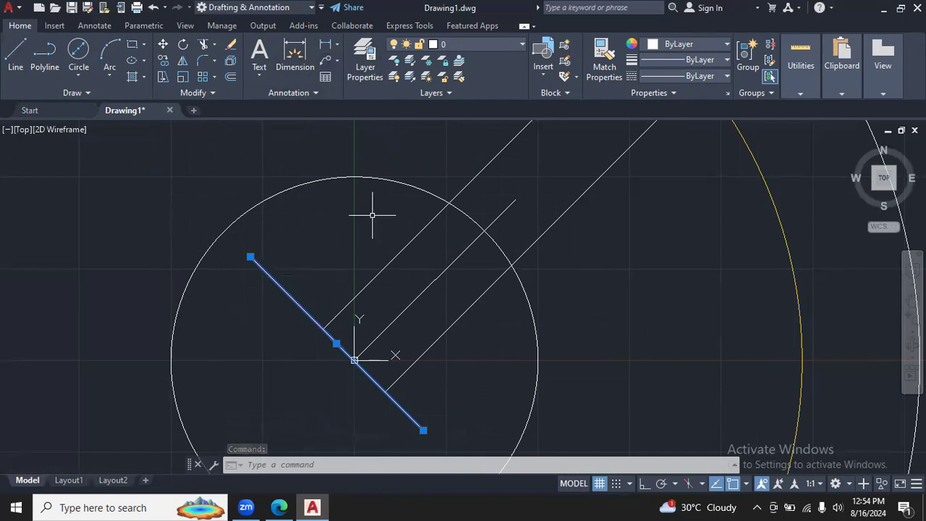
pyautogui.click(231, 76)
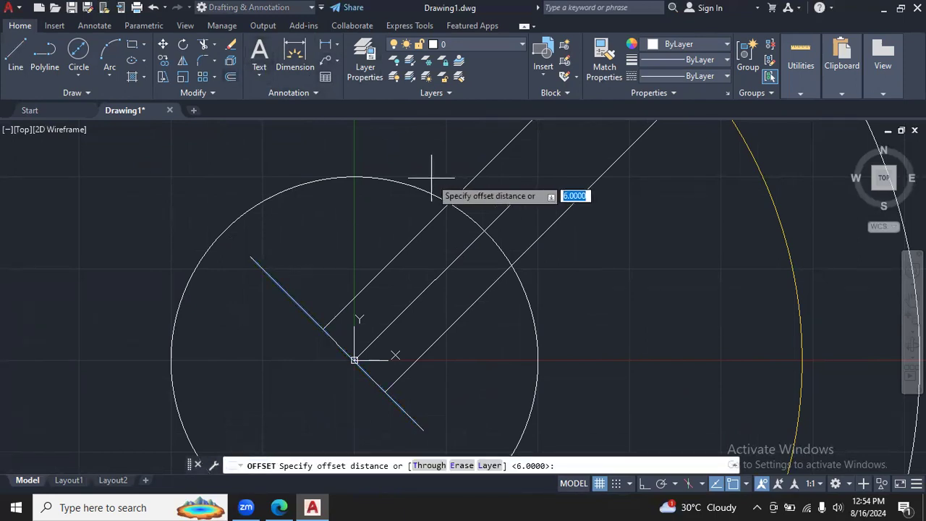
pyautogui.click(278, 506)
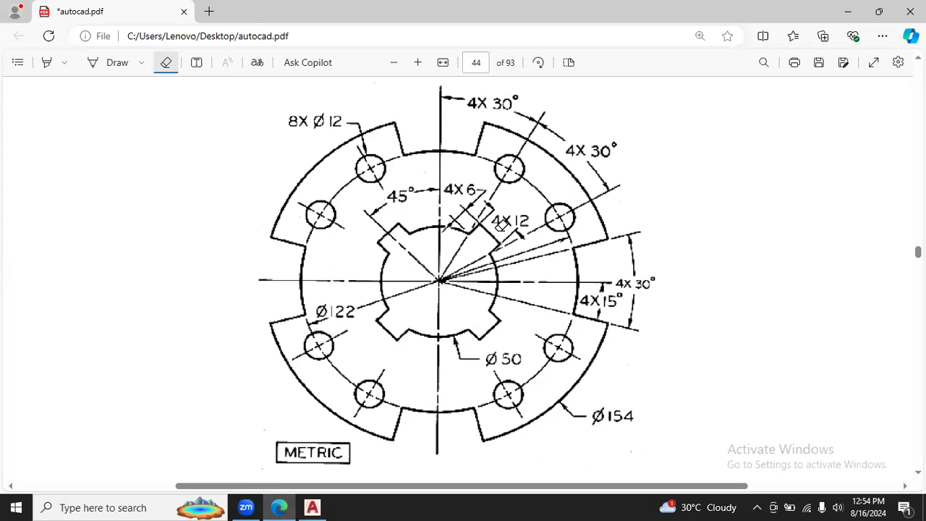
pyautogui.click(312, 507)
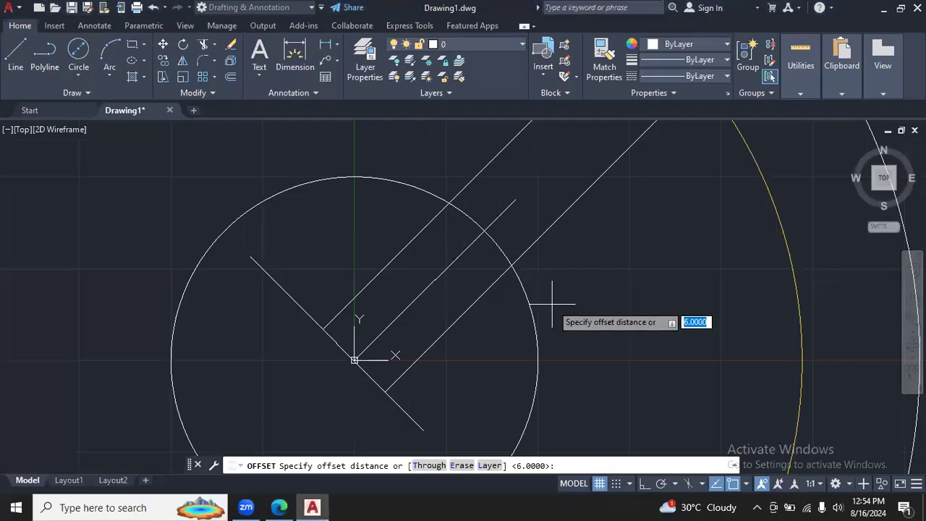
pyautogui.write('3')
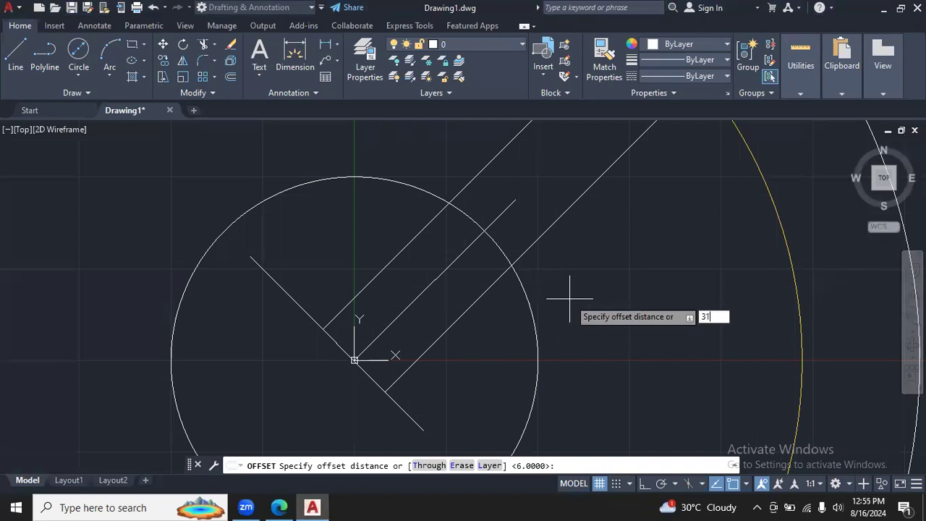
pyautogui.write('1')
pyautogui.press('Return')
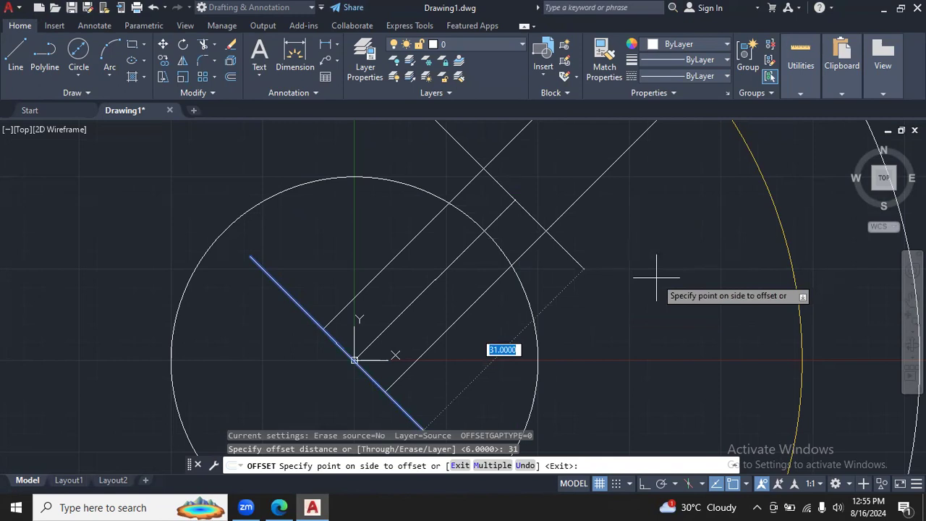
pyautogui.press('Return')
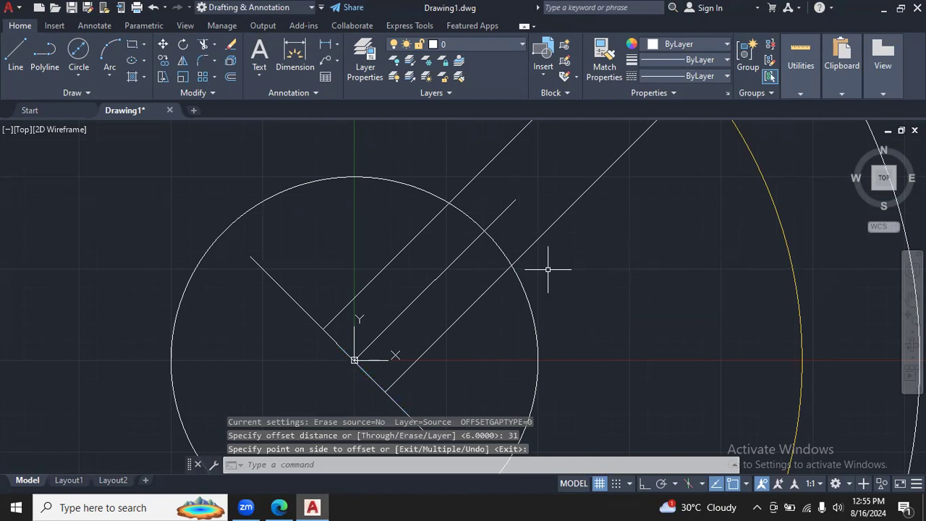
pyautogui.click(230, 77)
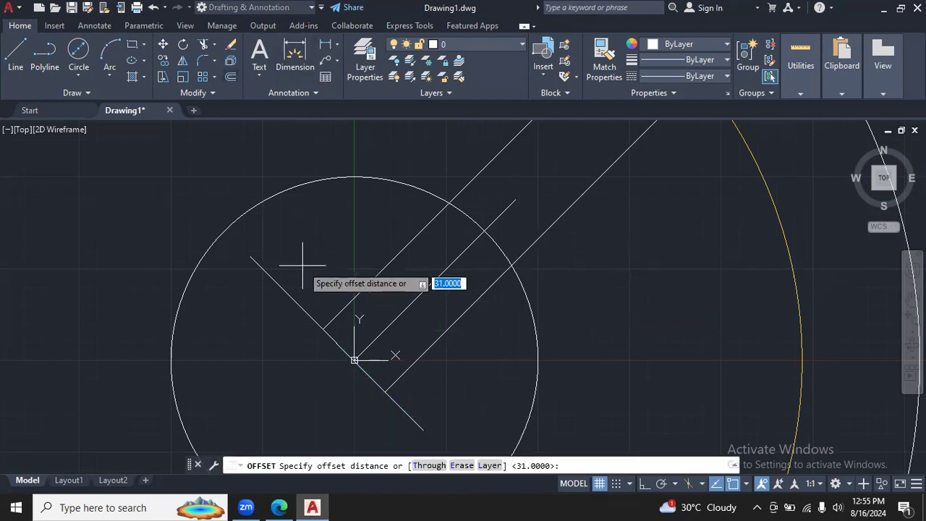
pyautogui.press('Return')
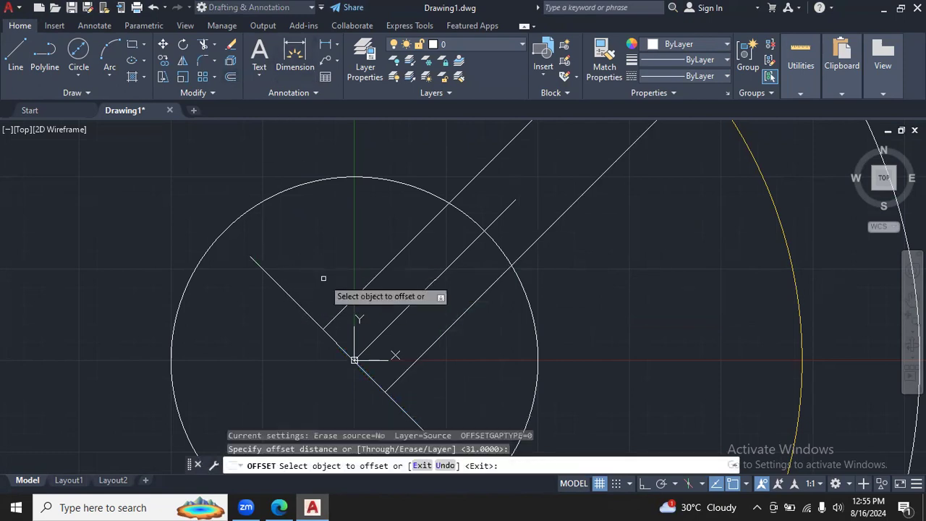
pyautogui.click(298, 309)
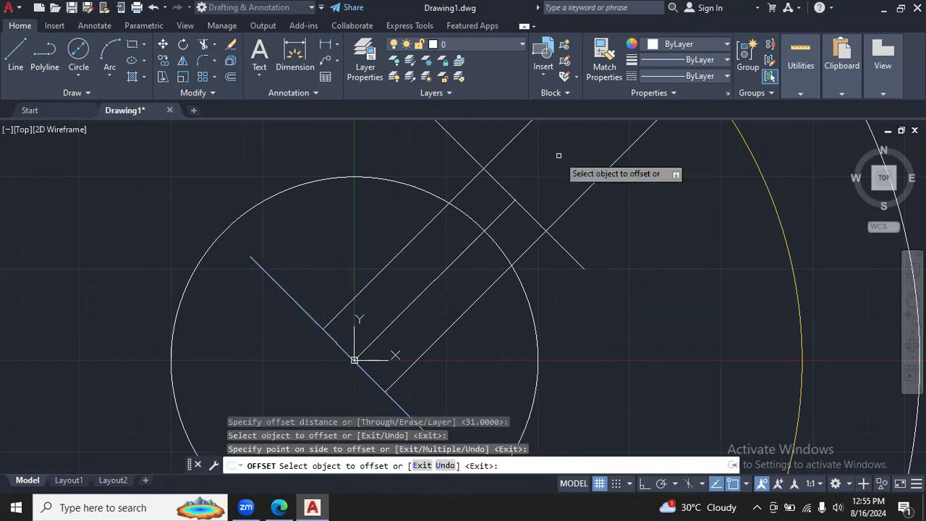
pyautogui.press('Escape')
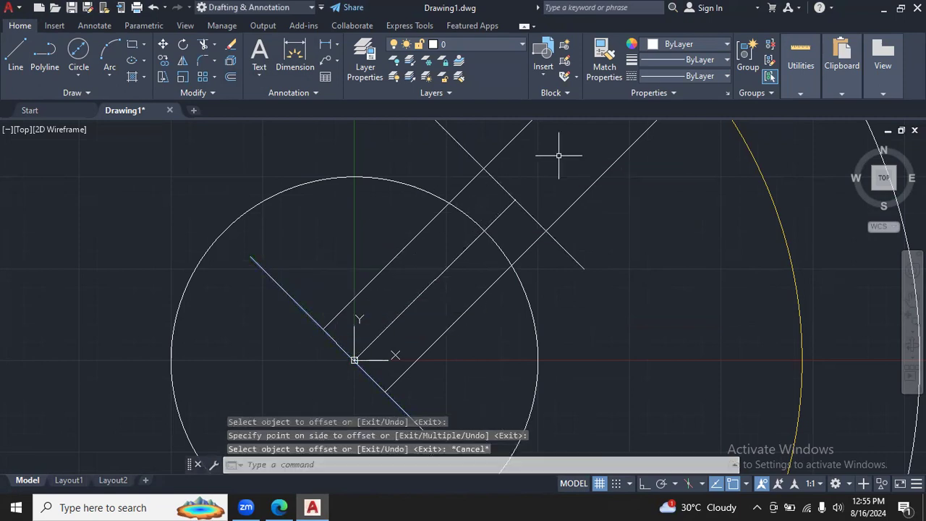
# Erase the 45° construction line between the notch sides and the 135° line through the origin
pyautogui.click(509, 205)
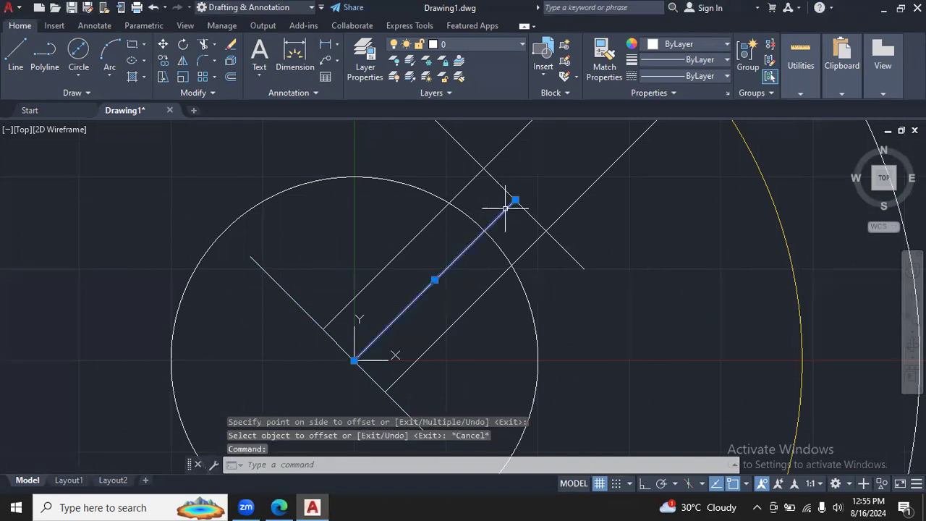
pyautogui.press('Delete')
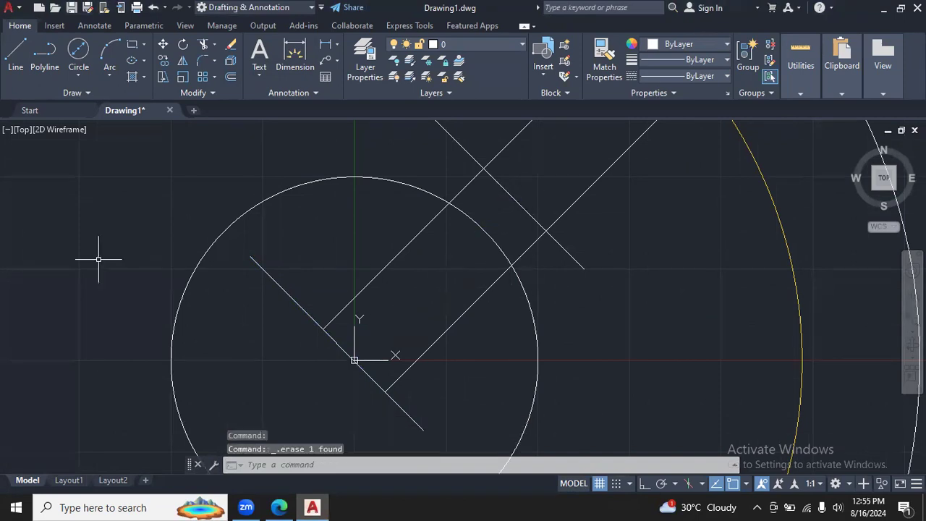
pyautogui.click(288, 295)
pyautogui.press('Delete')
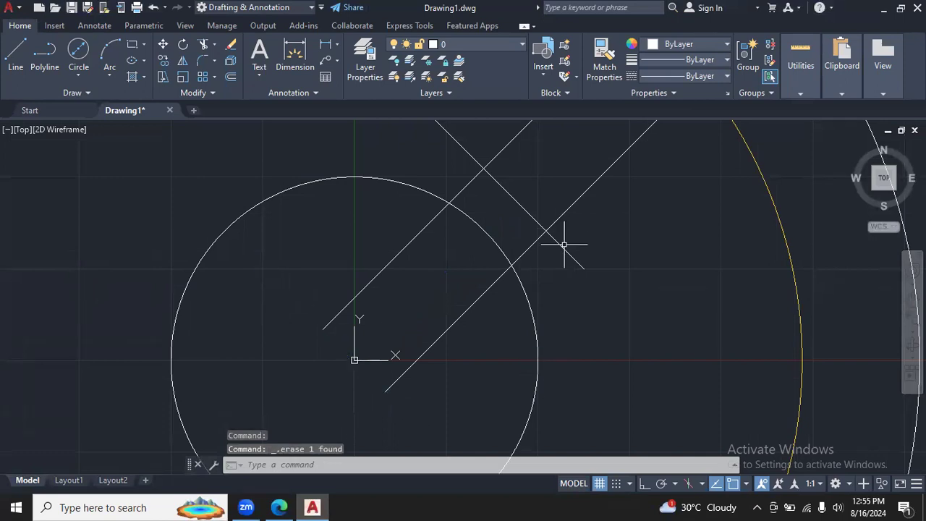
# Trim the closing line, the inner circle's arc across the opening and the excess side lines to form the notch outline
pyautogui.click(206, 44)
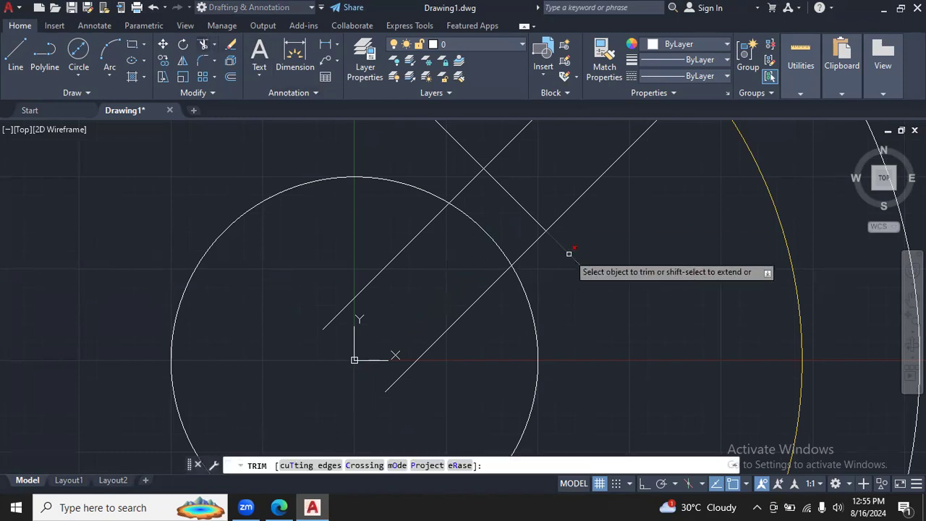
pyautogui.click(464, 149)
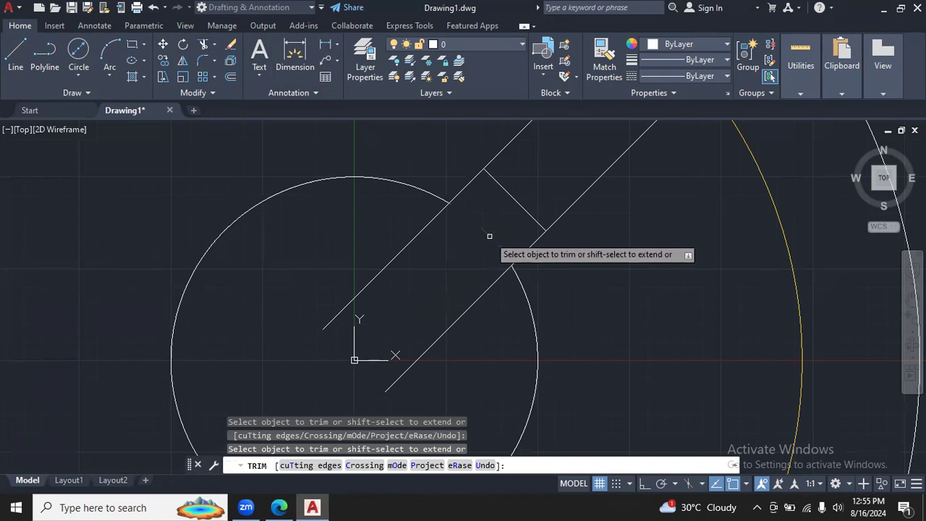
pyautogui.click(492, 285)
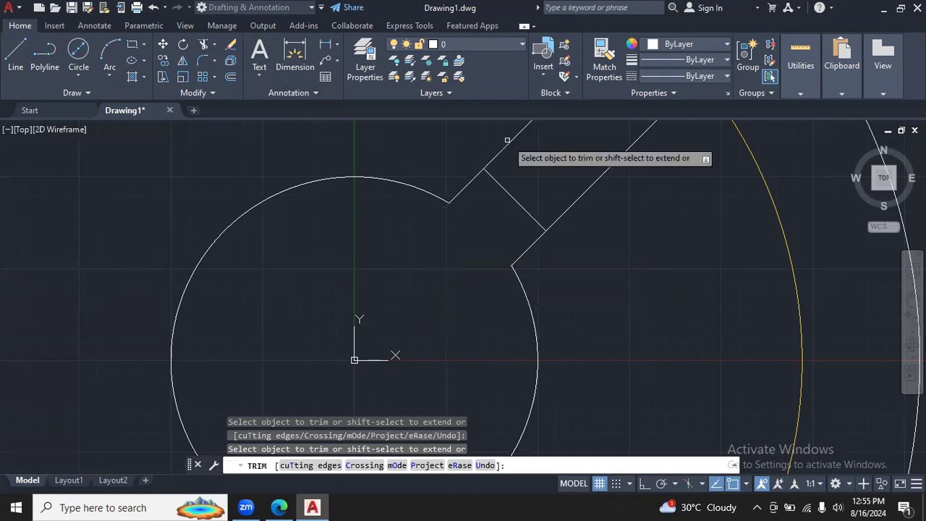
pyautogui.click(577, 197)
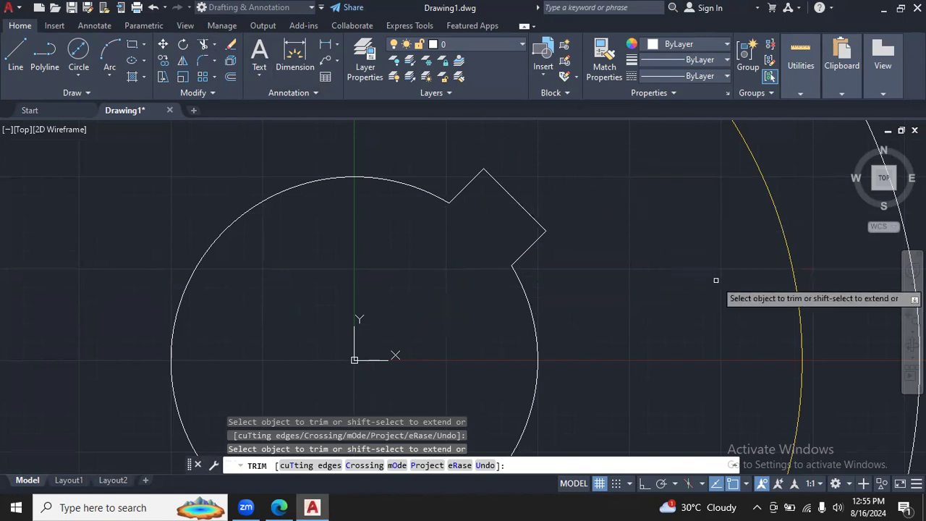
pyautogui.press('Escape')
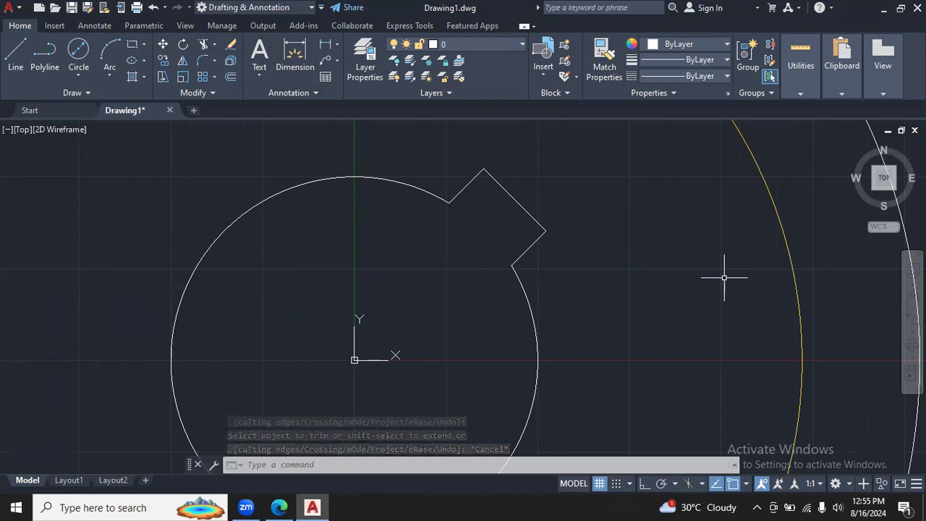
# Erase the two leftover parallel 45° line segments that cross the outer circle
pyautogui.click(913, 330)
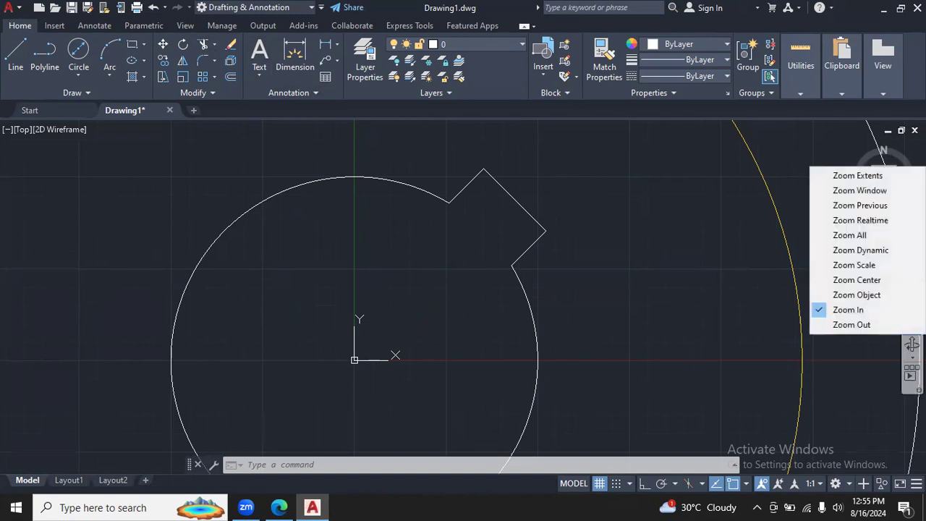
pyautogui.click(881, 326)
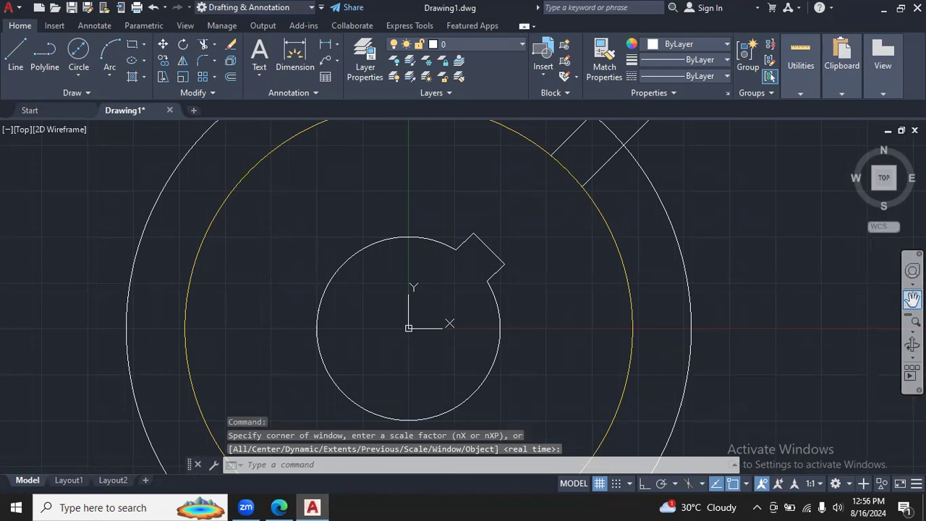
pyautogui.click(913, 298)
pyautogui.moveTo(743, 241)
pyautogui.mouseDown()
pyautogui.moveTo(715, 329)
pyautogui.moveTo(723, 324)
pyautogui.mouseUp()
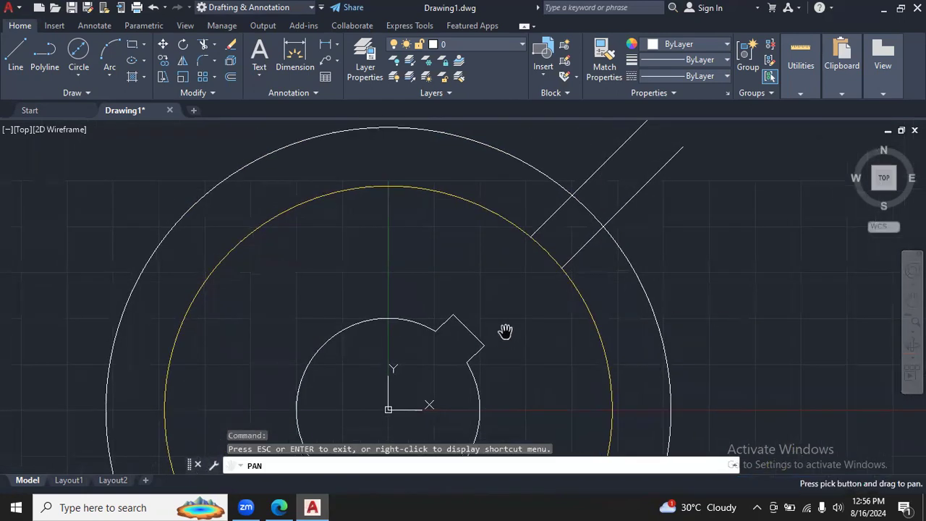
pyautogui.press('Escape')
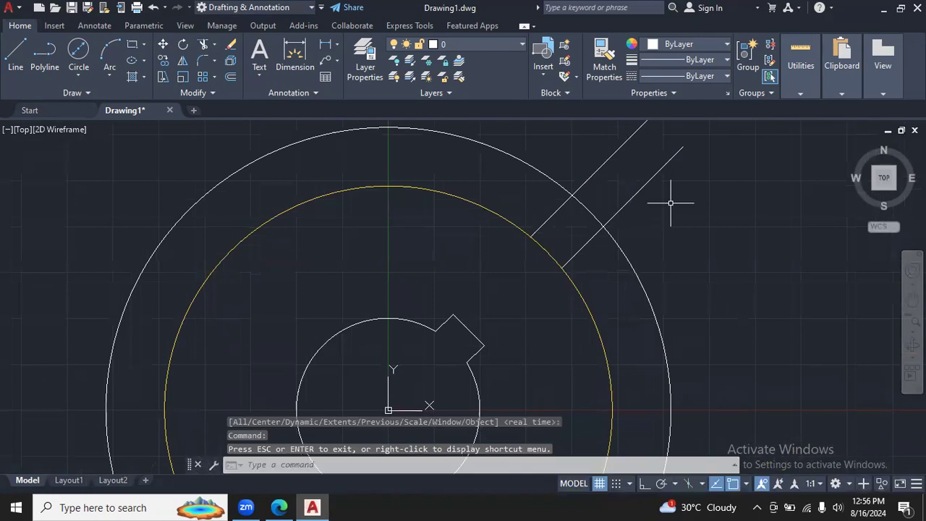
pyautogui.click(671, 203)
pyautogui.moveTo(616, 162)
pyautogui.mouseDown()
pyautogui.moveTo(555, 113)
pyautogui.moveTo(575, 139)
pyautogui.mouseUp()
pyautogui.press('Delete')
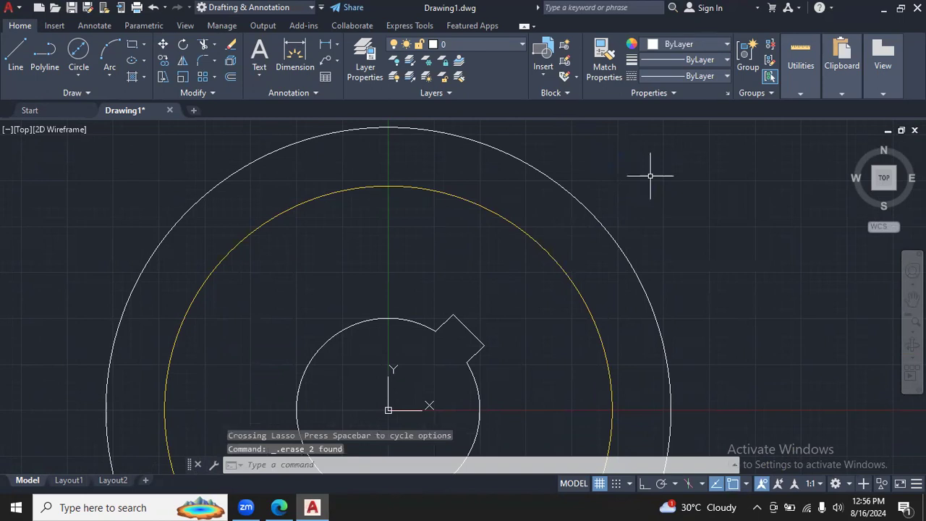
# Check the hole angles in the reference PDF and draw a line about 102 long from the origin 0,0 at 30°
pyautogui.click(293, 505)
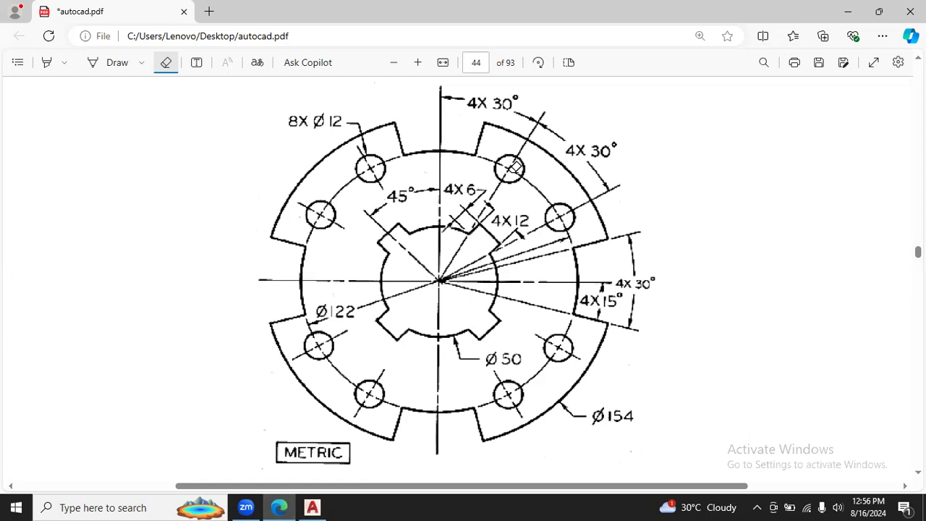
pyautogui.hotkey('alt', 'Tab')
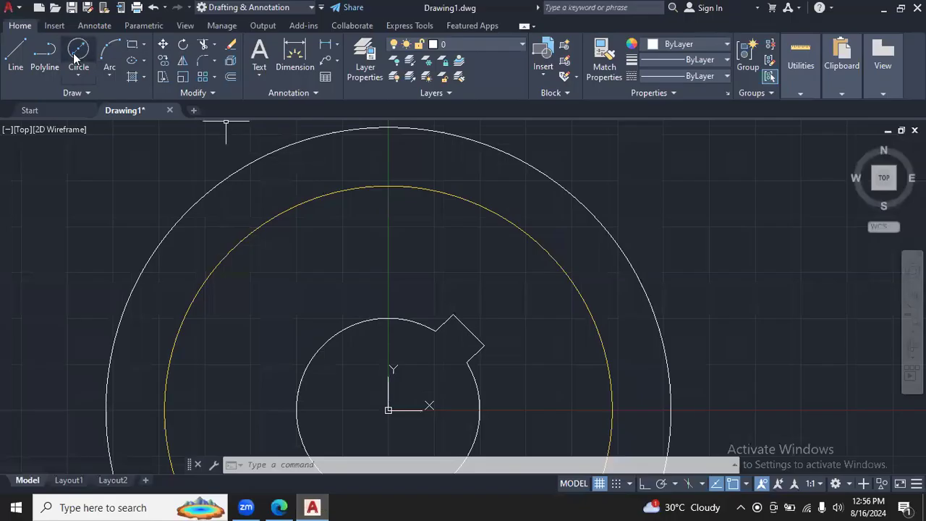
pyautogui.click(80, 75)
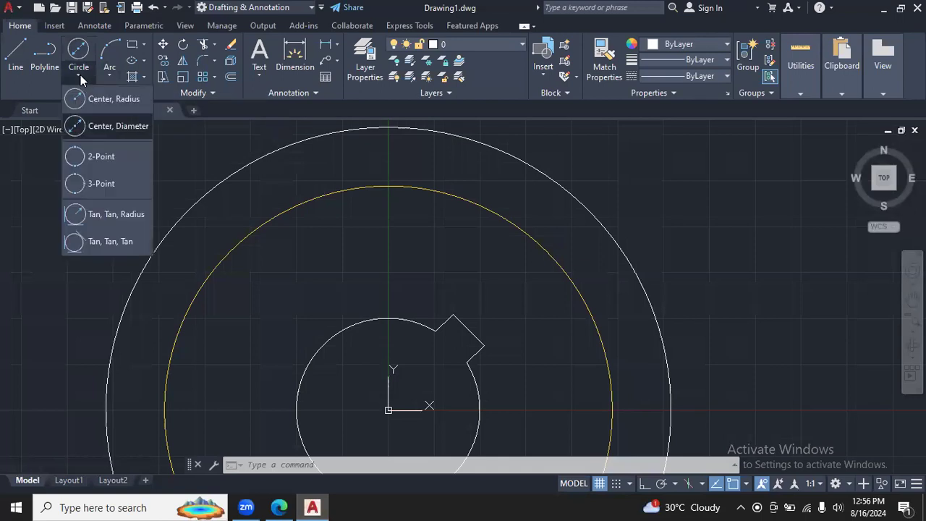
pyautogui.click(11, 63)
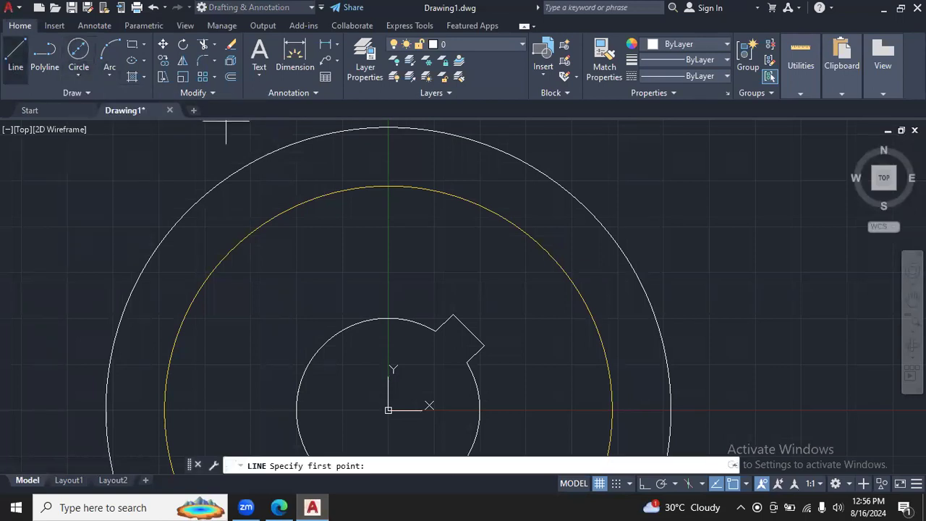
pyautogui.write('0')
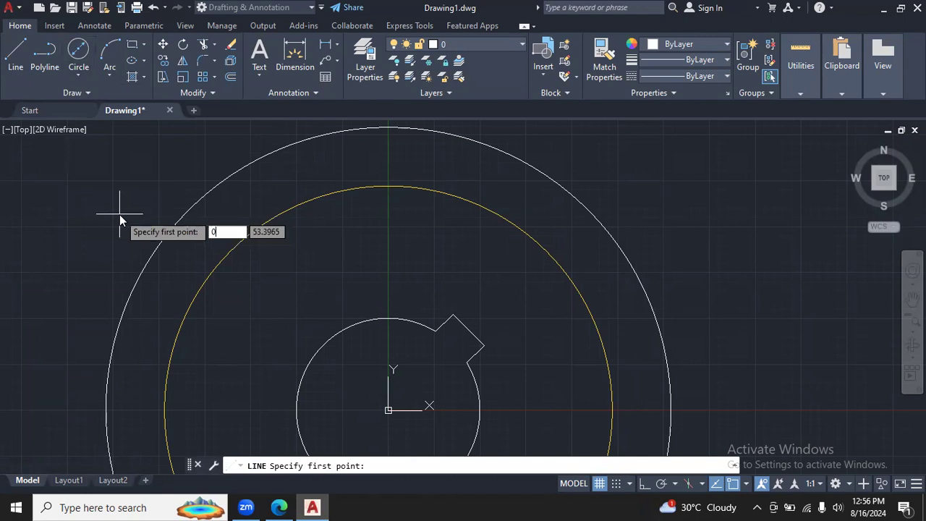
pyautogui.write(',0')
pyautogui.press('Return')
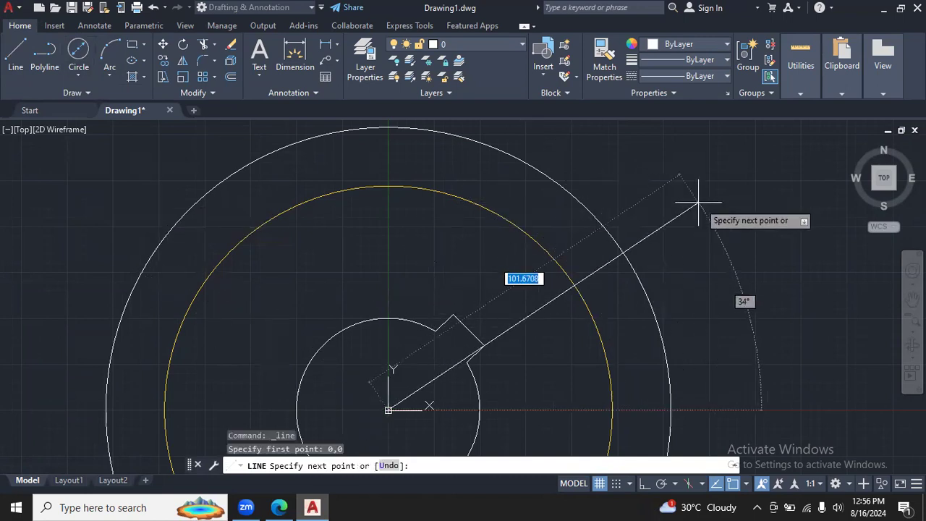
pyautogui.press('Tab')
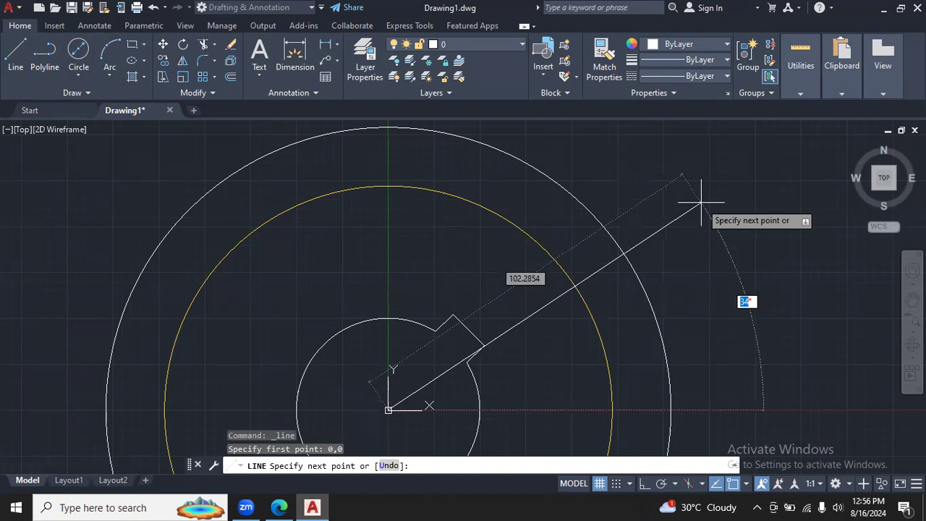
pyautogui.write('30')
pyautogui.press('Return')
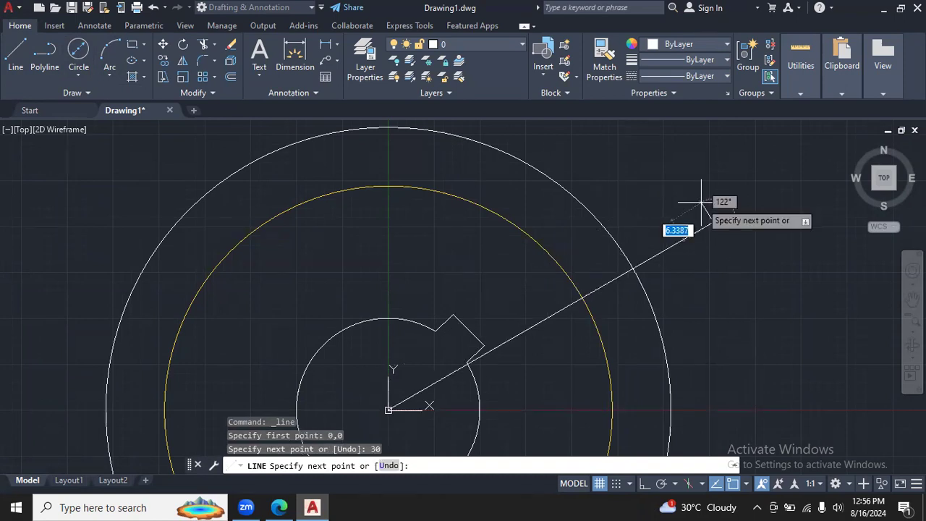
pyautogui.press('Escape')
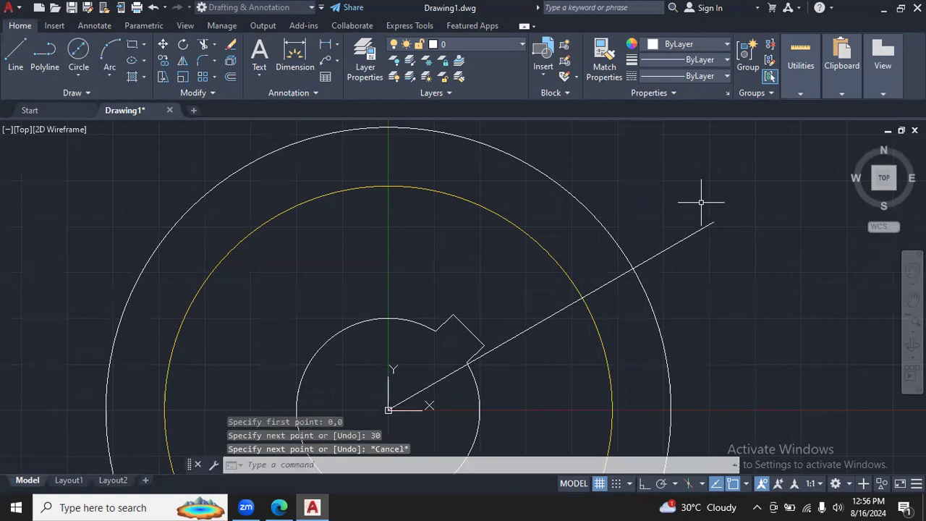
# Draw a second construction line about 87 long from the origin 0,0 at 60°
pyautogui.click(18, 58)
pyautogui.write('0,0')
pyautogui.press('Return')
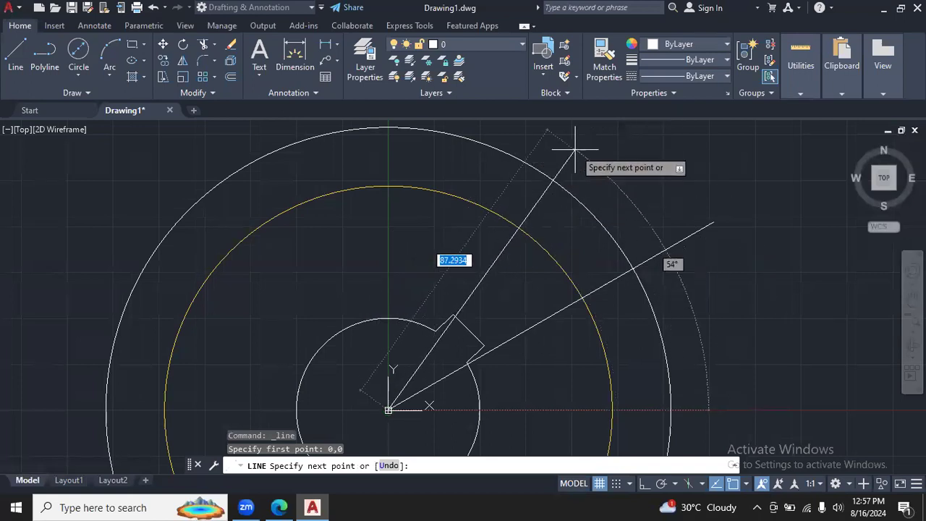
pyautogui.press('Tab')
pyautogui.write('30')
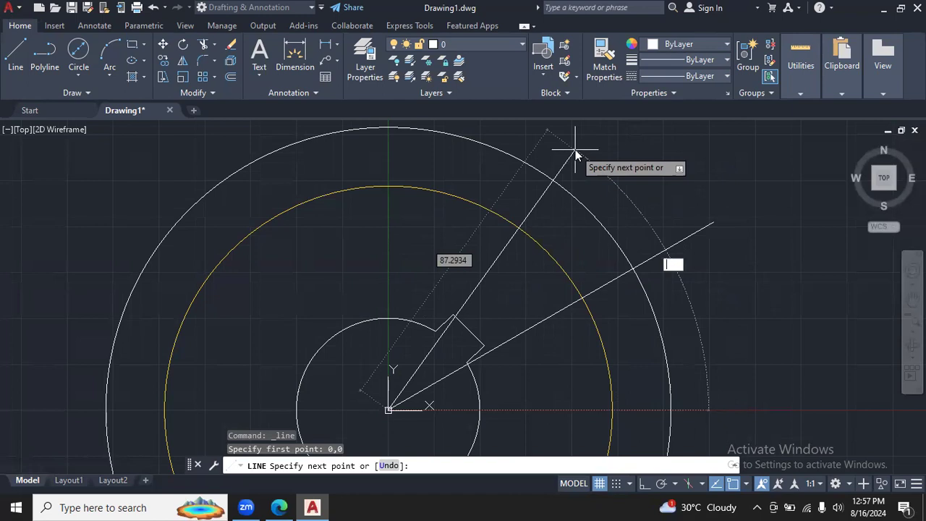
pyautogui.press('Return')
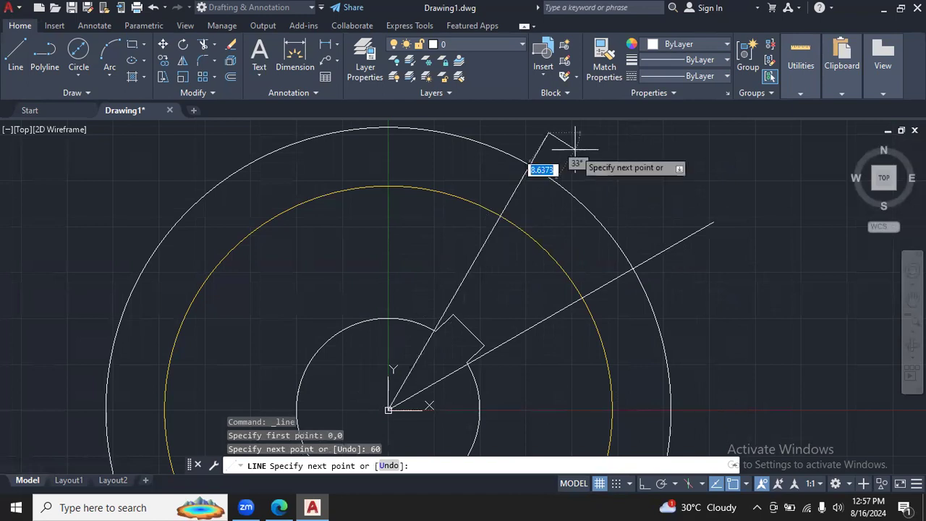
pyautogui.press('Escape')
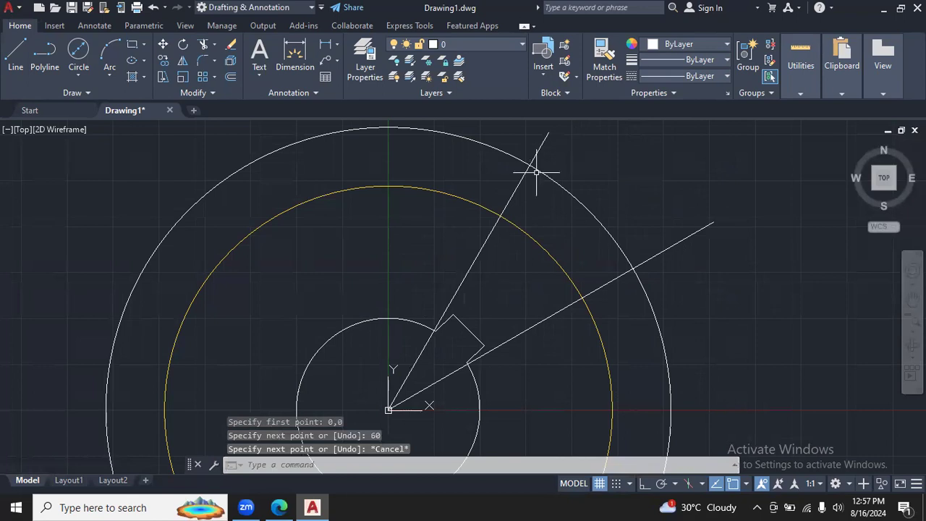
# Change the color of the 30° and 60° construction lines to yellow 248,215,49
pyautogui.click(539, 146)
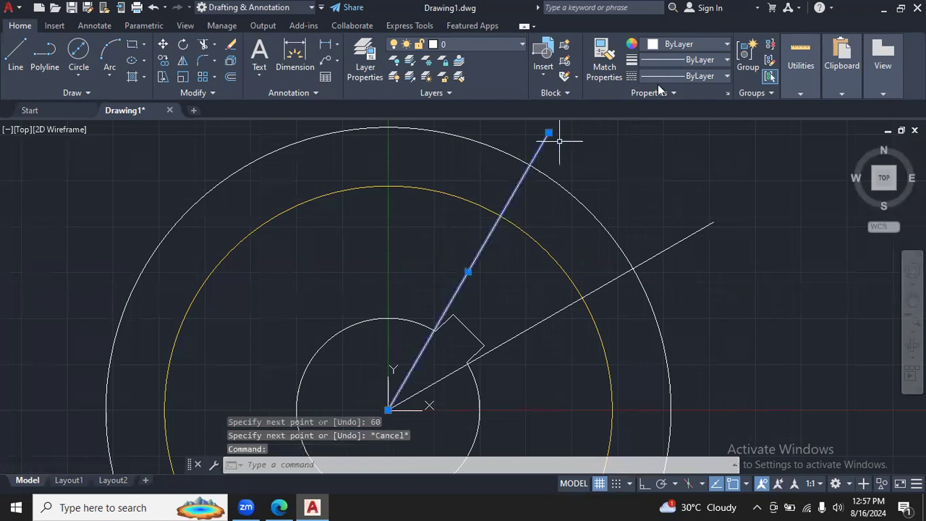
pyautogui.click(722, 44)
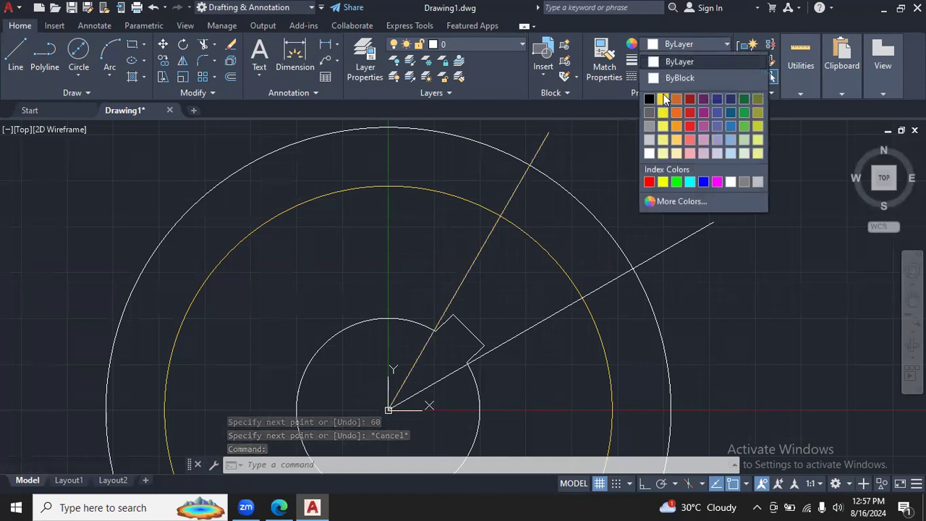
pyautogui.click(664, 101)
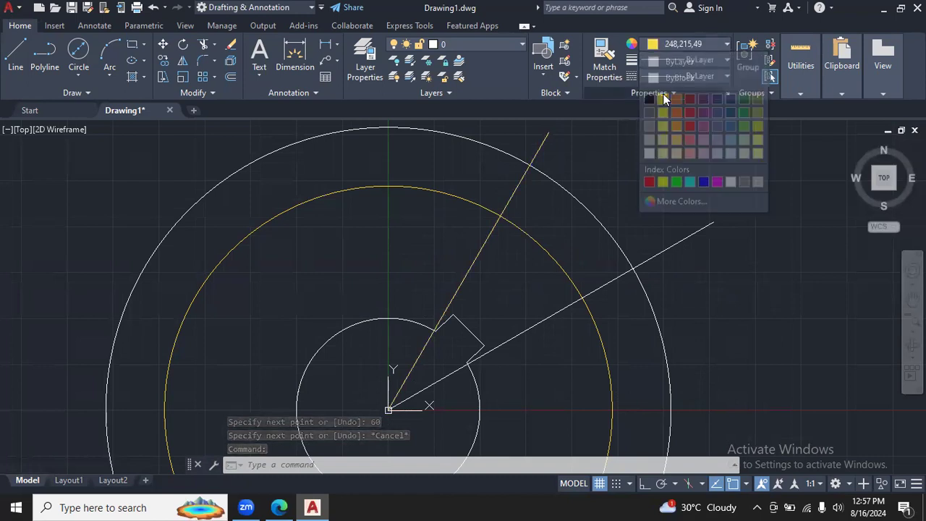
pyautogui.click(676, 244)
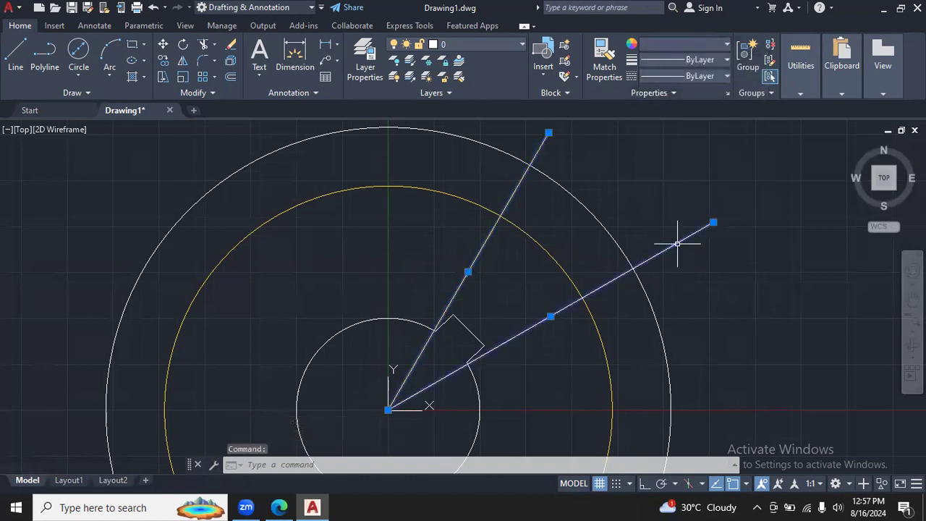
pyautogui.click(726, 45)
pyautogui.click(664, 99)
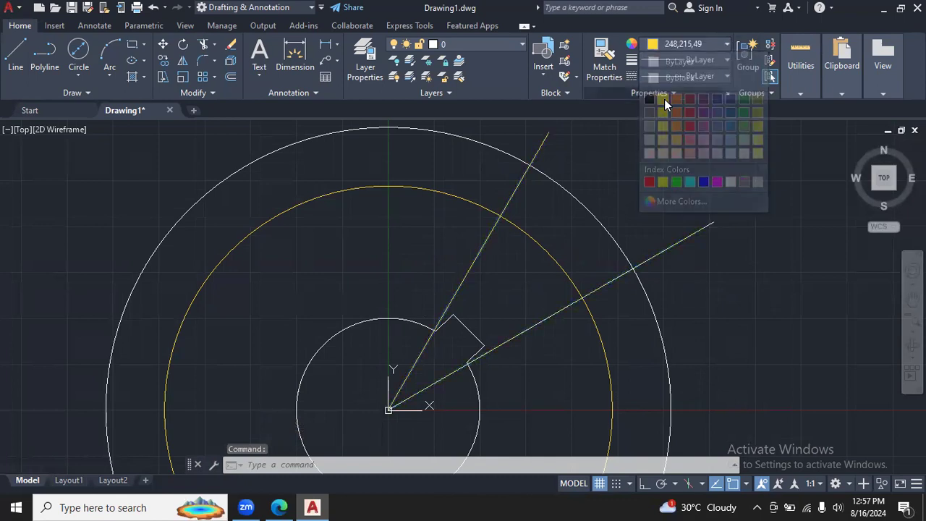
pyautogui.press('Escape')
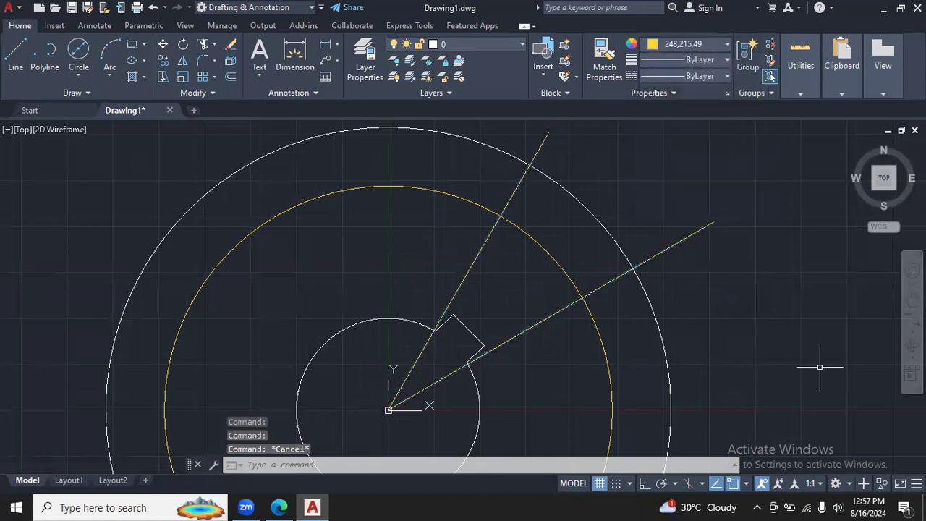
# Check the hole size in the reference PDF and draw a 12-diameter circle where the 30° line crosses the yellow circle
pyautogui.click(280, 506)
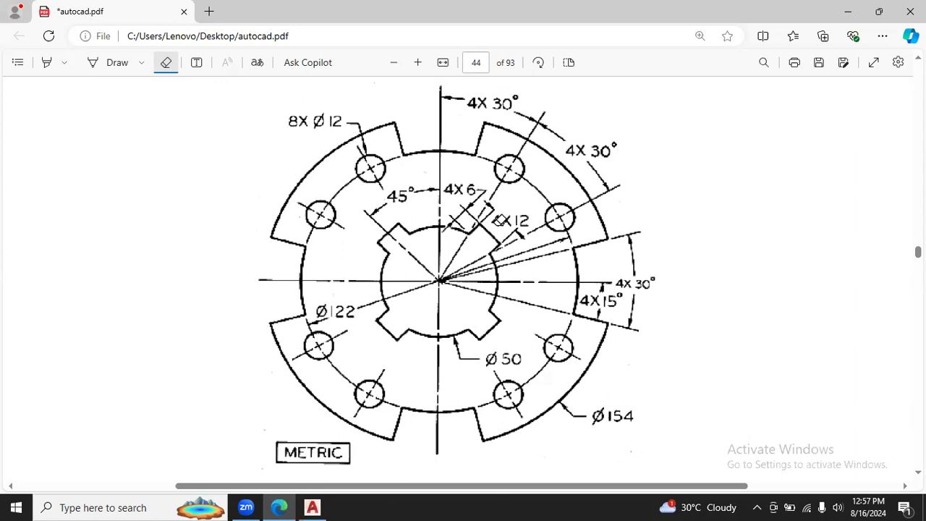
pyautogui.click(313, 507)
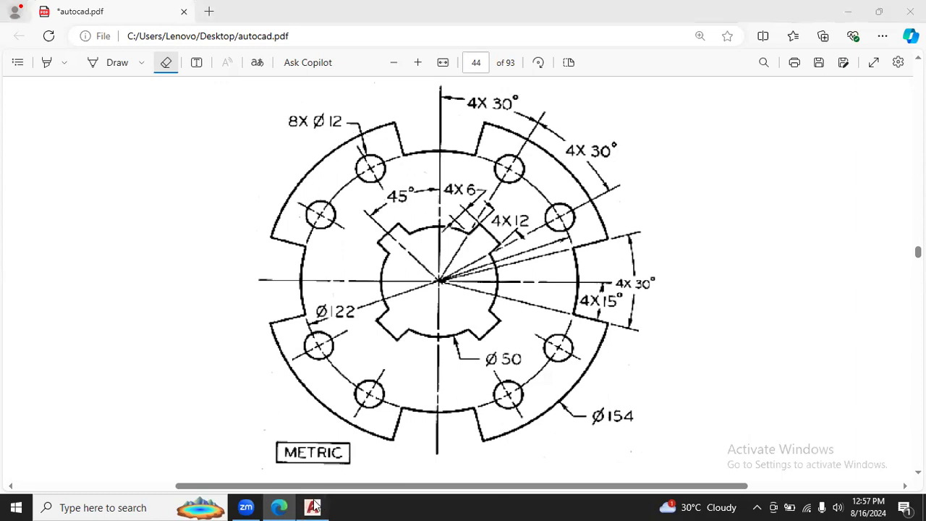
pyautogui.click(81, 72)
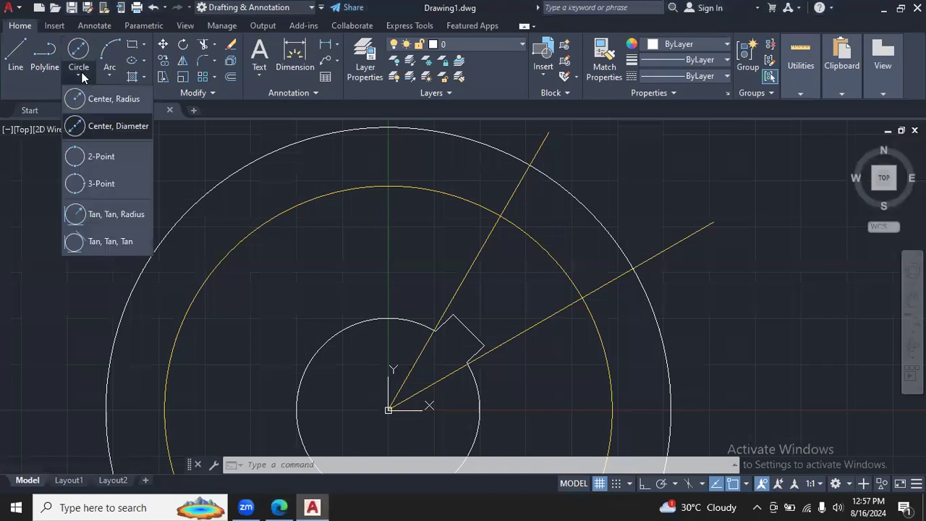
pyautogui.click(126, 125)
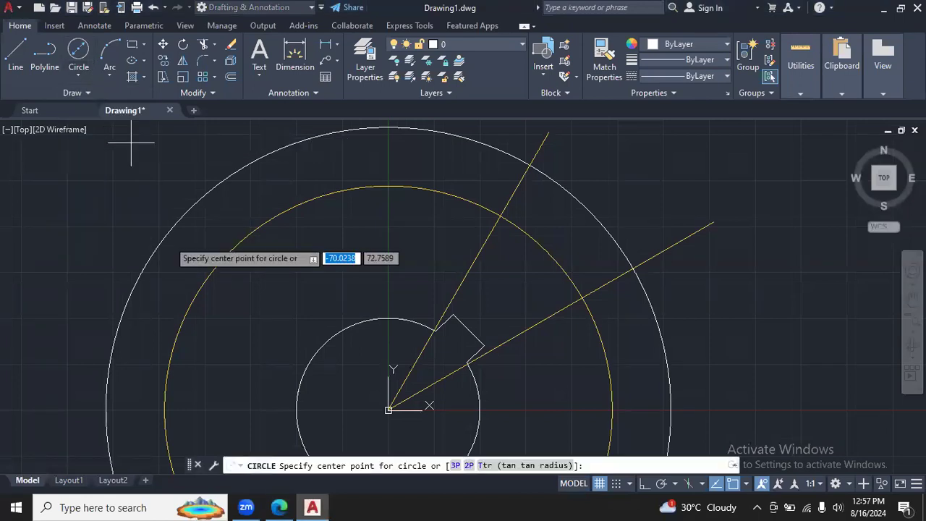
pyautogui.click(275, 506)
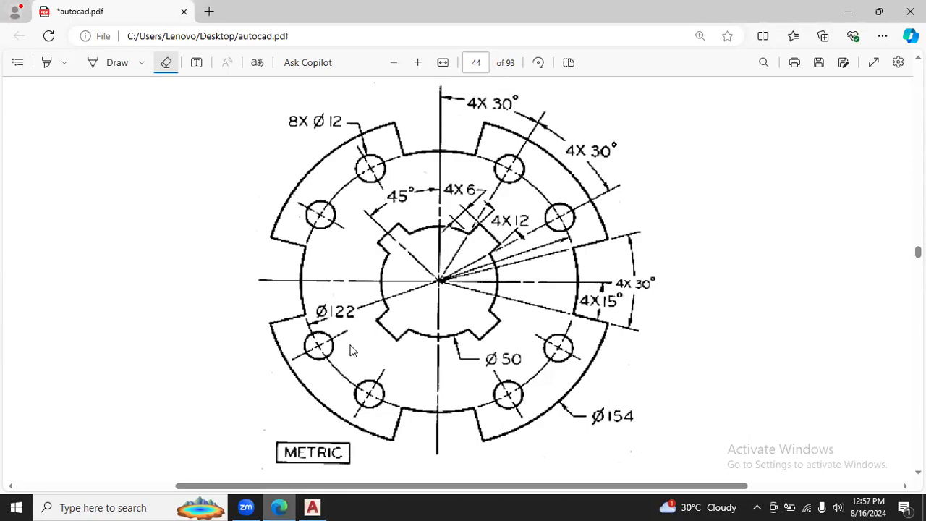
pyautogui.click(316, 506)
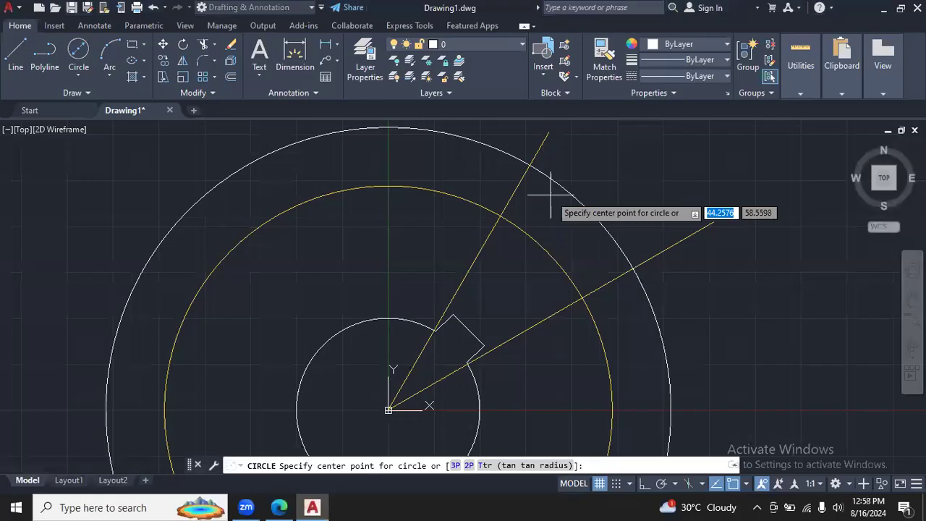
pyautogui.click(582, 297)
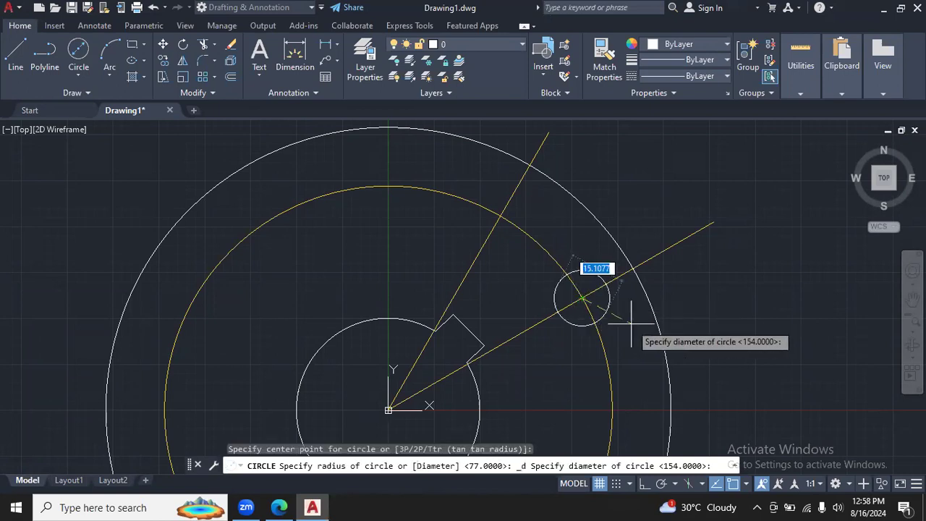
pyautogui.write('12')
pyautogui.press('Return')
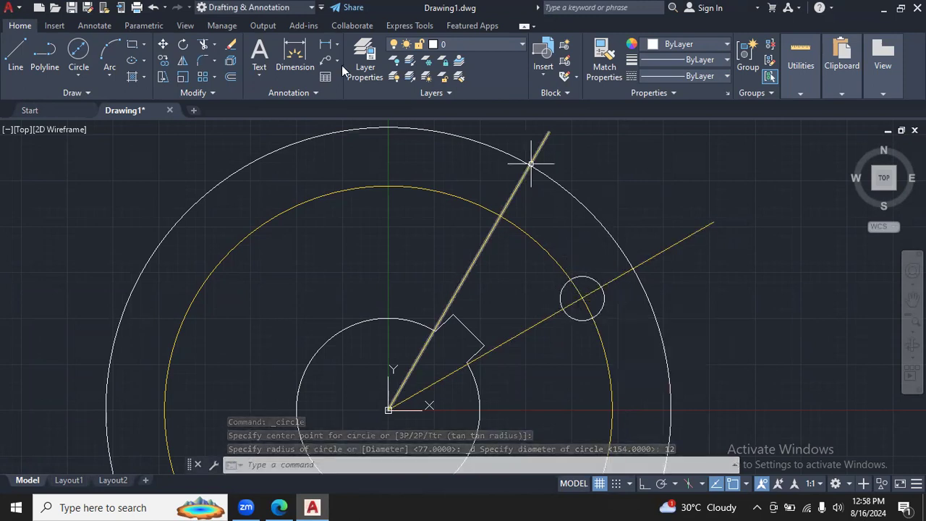
# Draw another 12-diameter circle centered where the 60° line crosses the yellow circle
pyautogui.click(84, 70)
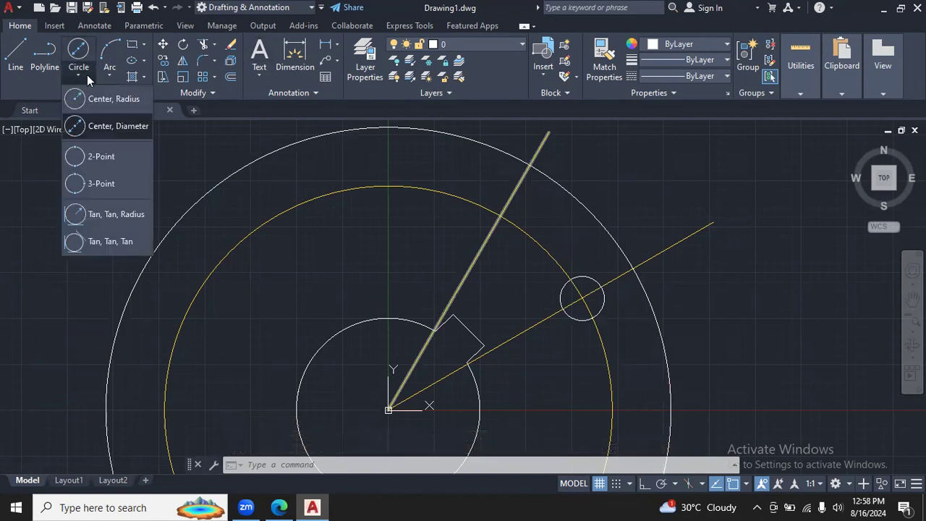
pyautogui.click(112, 125)
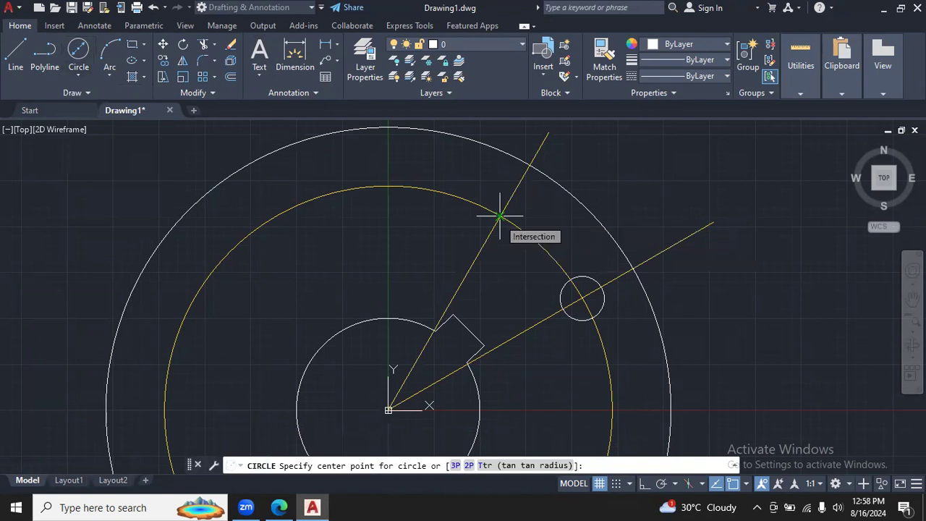
pyautogui.click(499, 216)
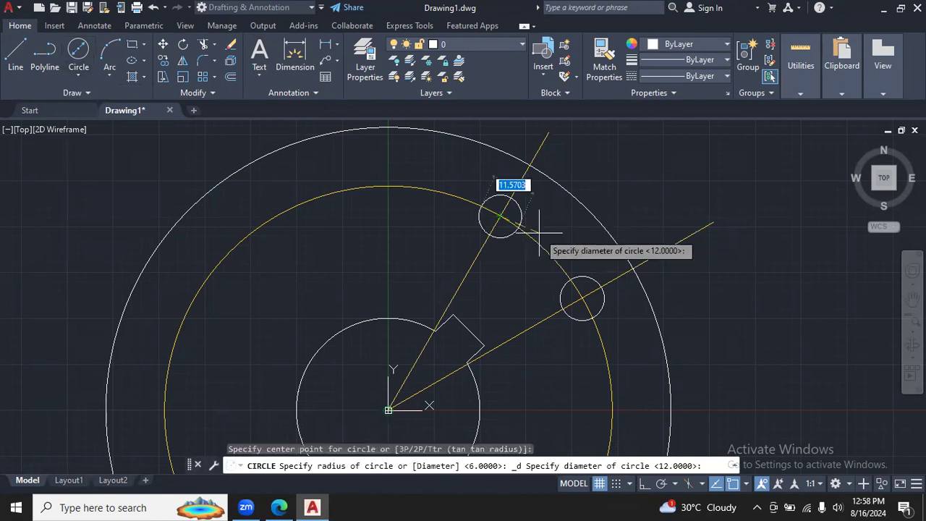
pyautogui.write('12')
pyautogui.press('Return')
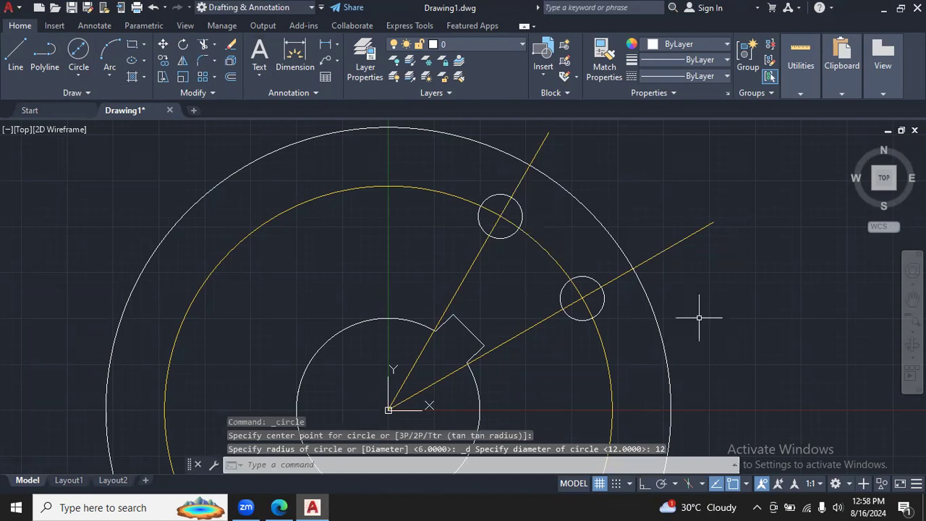
# Compare with the reference PDF and erase the 30° and 60° construction lines through the two holes
pyautogui.click(278, 508)
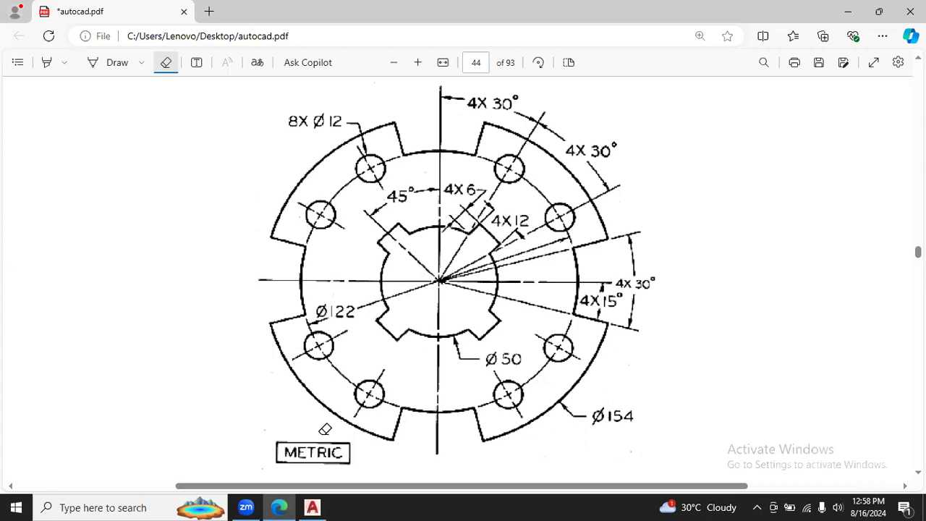
pyautogui.click(312, 507)
pyautogui.click(694, 233)
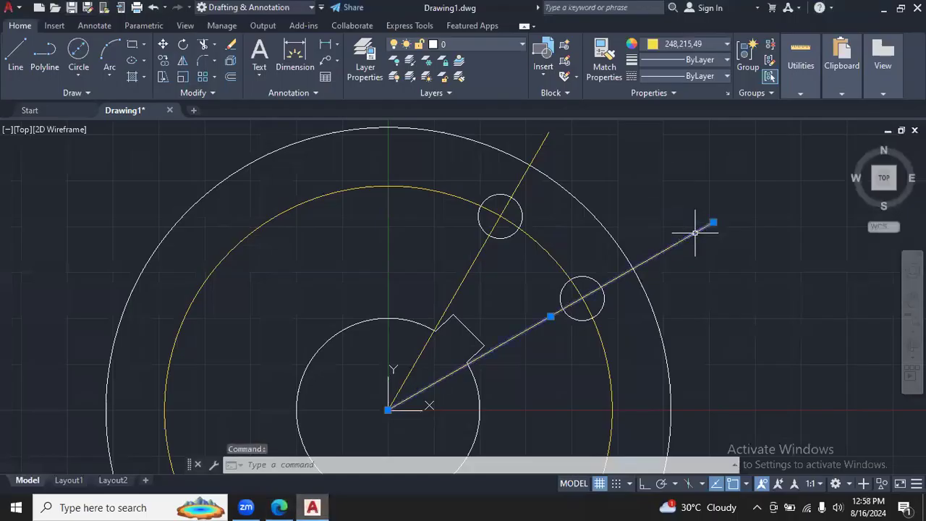
pyautogui.click(547, 140)
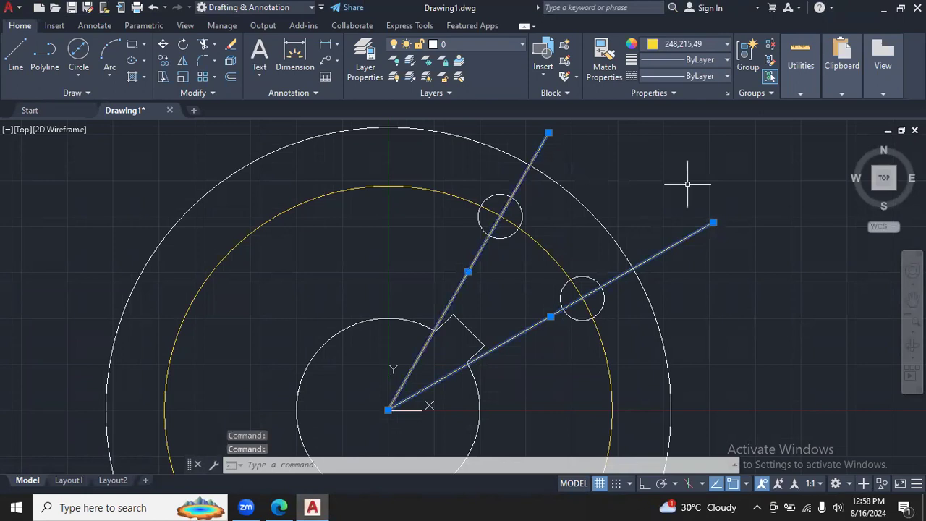
pyautogui.press('Delete')
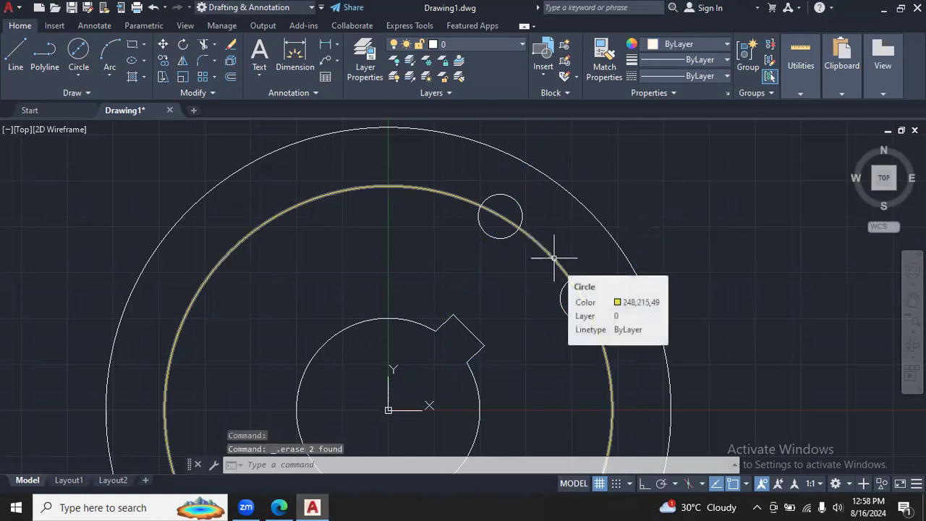
# Mark the 15° offsets from the horizontal and vertical centerlines with black arrows on the reference PDF
pyautogui.click(286, 507)
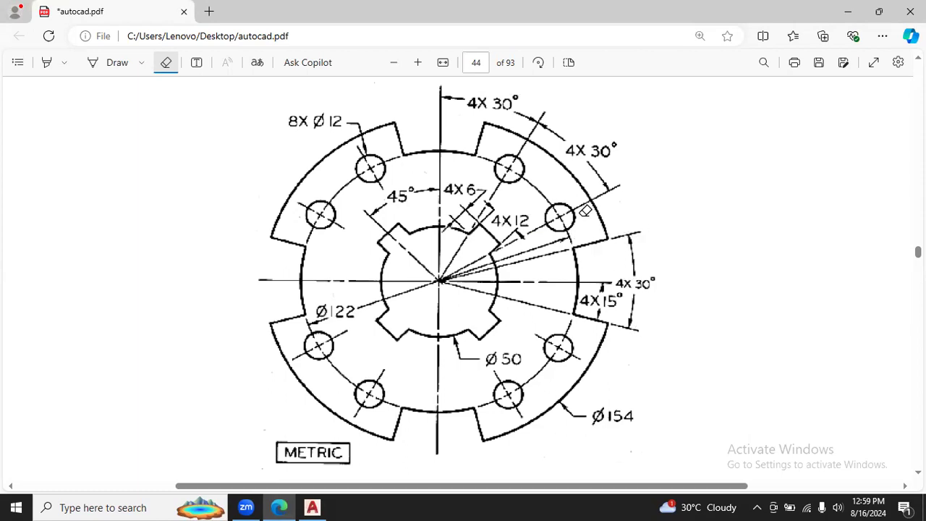
pyautogui.click(143, 63)
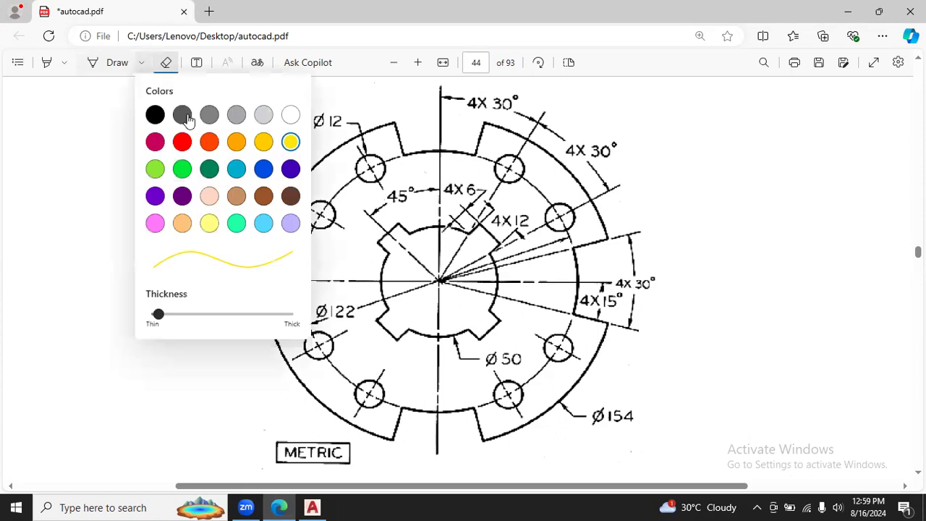
pyautogui.click(155, 114)
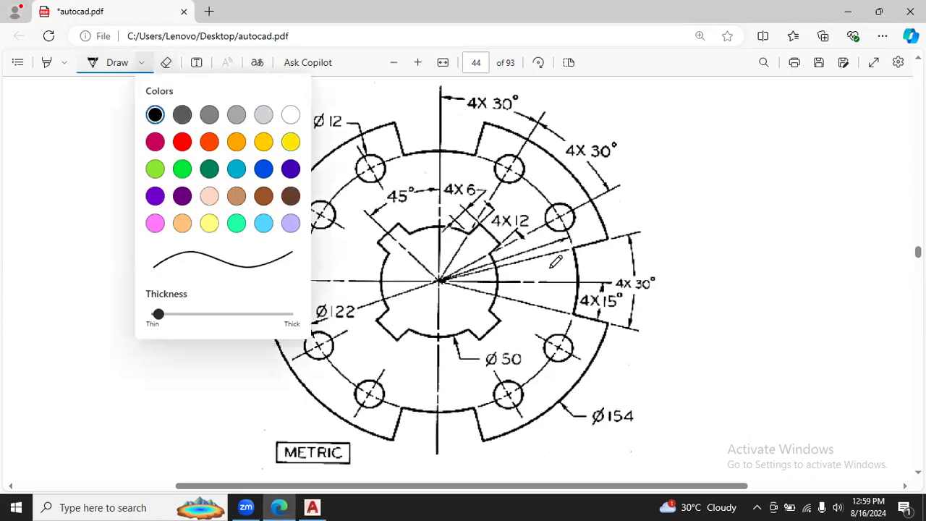
pyautogui.click(597, 273)
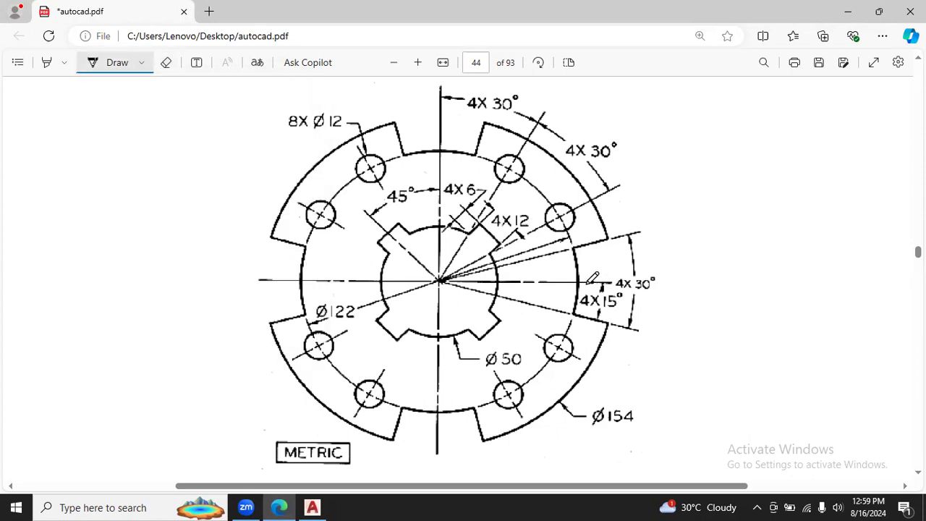
pyautogui.moveTo(592, 280)
pyautogui.mouseDown()
pyautogui.moveTo(584, 251)
pyautogui.moveTo(599, 249)
pyautogui.mouseUp()
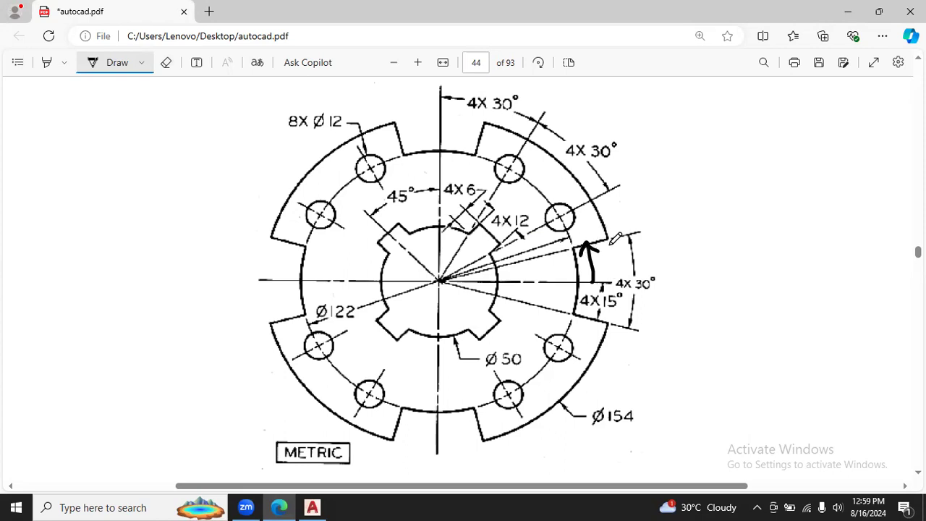
pyautogui.moveTo(443, 109)
pyautogui.mouseDown()
pyautogui.moveTo(486, 108)
pyautogui.moveTo(470, 123)
pyautogui.mouseUp()
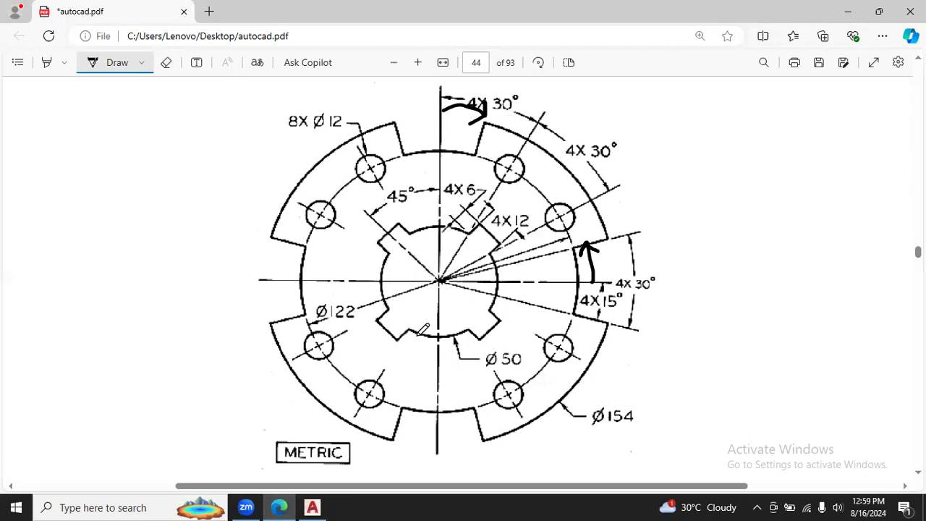
# Switch to AutoCAD and draw a line about 106 long from the origin 0,0 at 15°, past the outer circle
pyautogui.click(313, 507)
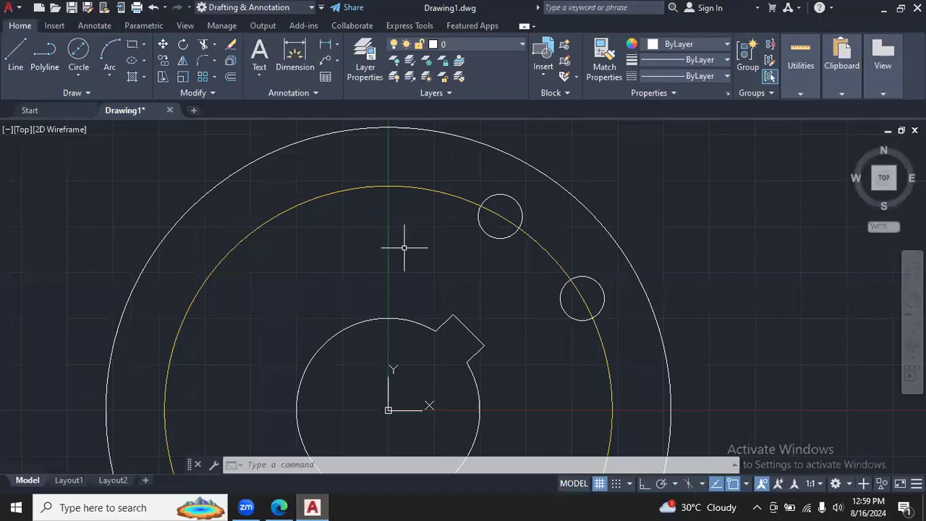
pyautogui.click(15, 54)
pyautogui.write('0,0')
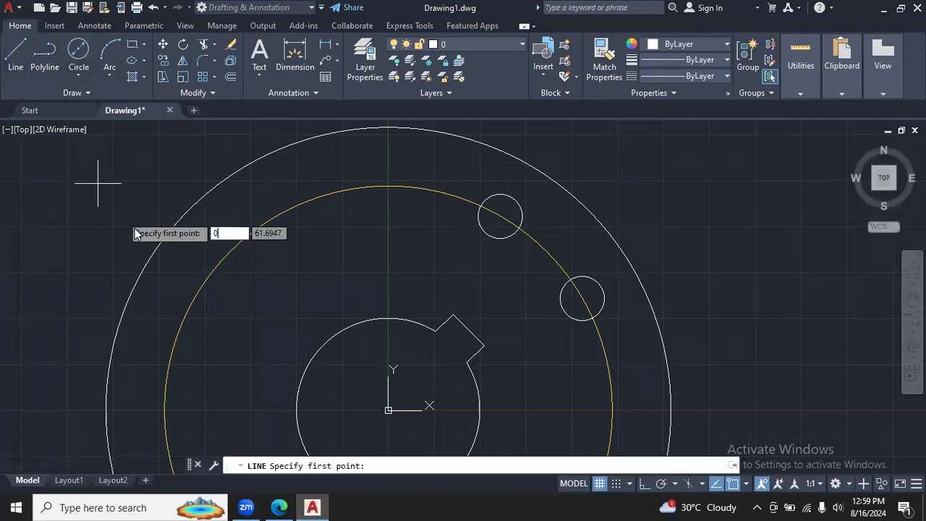
pyautogui.press('Return')
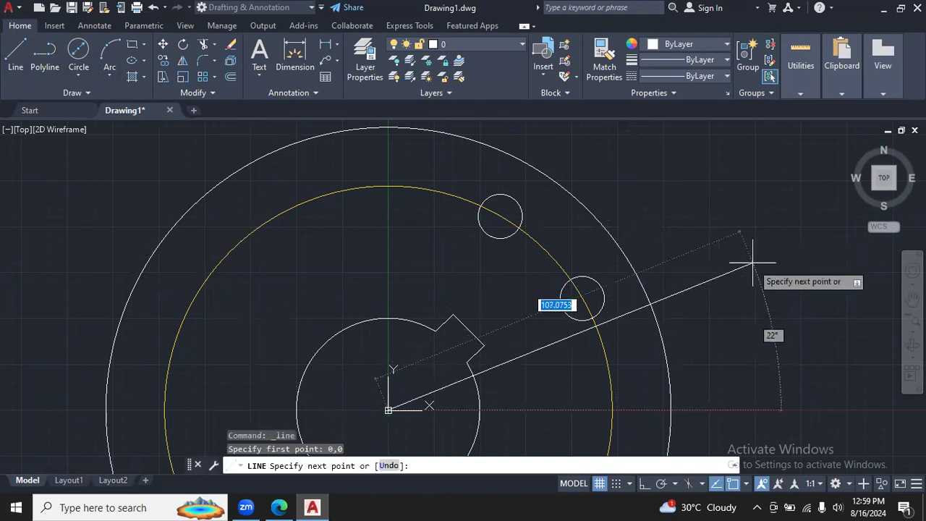
pyautogui.press('Tab')
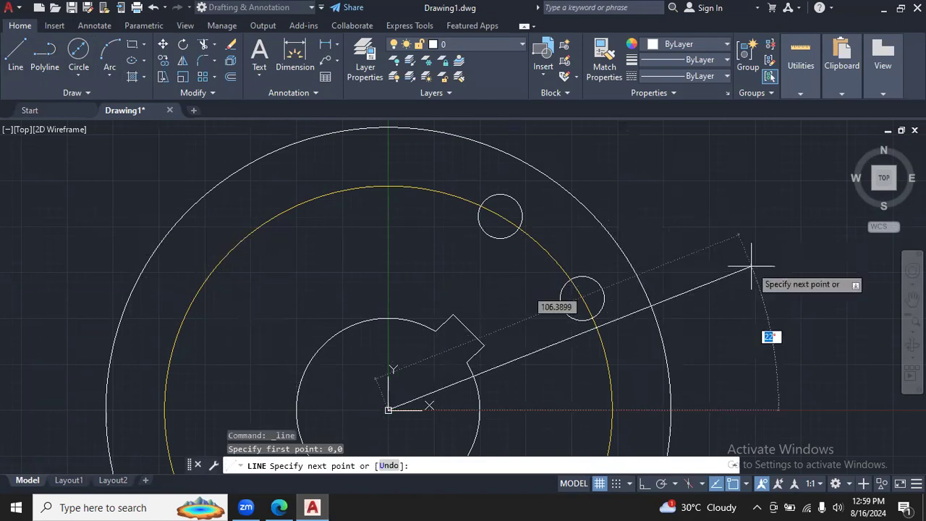
pyautogui.write('15')
pyautogui.press('Return')
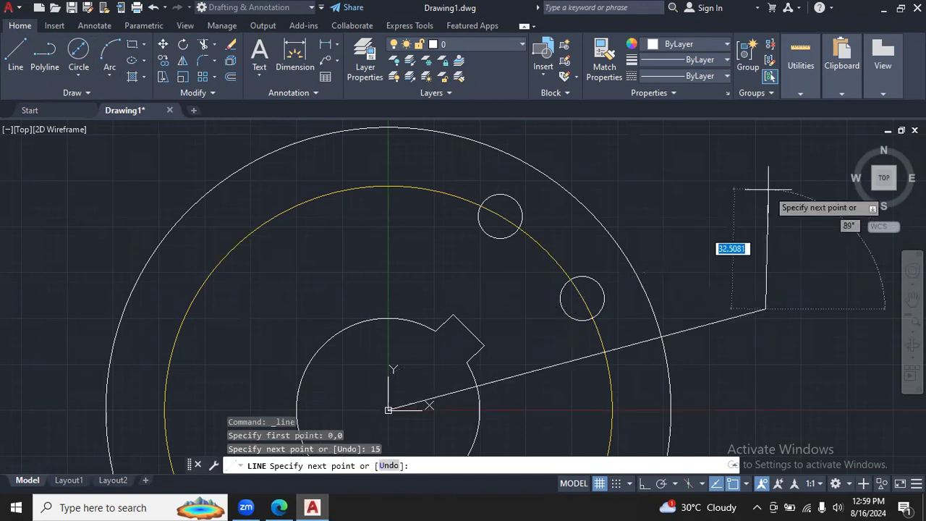
pyautogui.press('Escape')
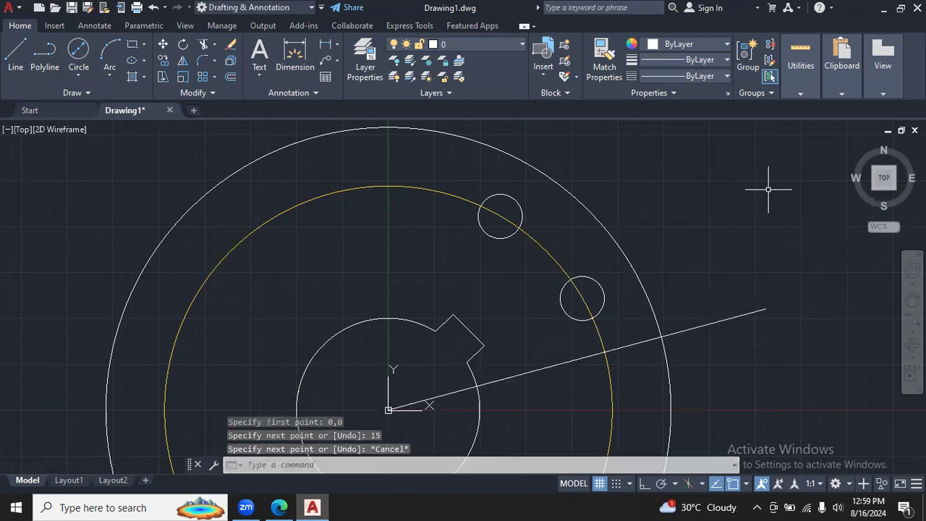
# Draw a second line about 82 long from the origin 0,0 at 75°, past the outer circle
pyautogui.click(9, 55)
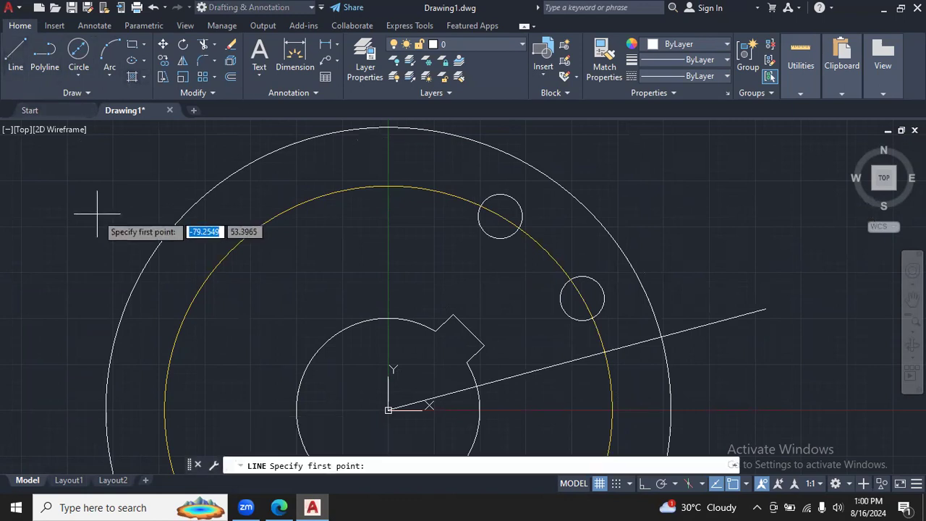
pyautogui.write('0,0')
pyautogui.press('Return')
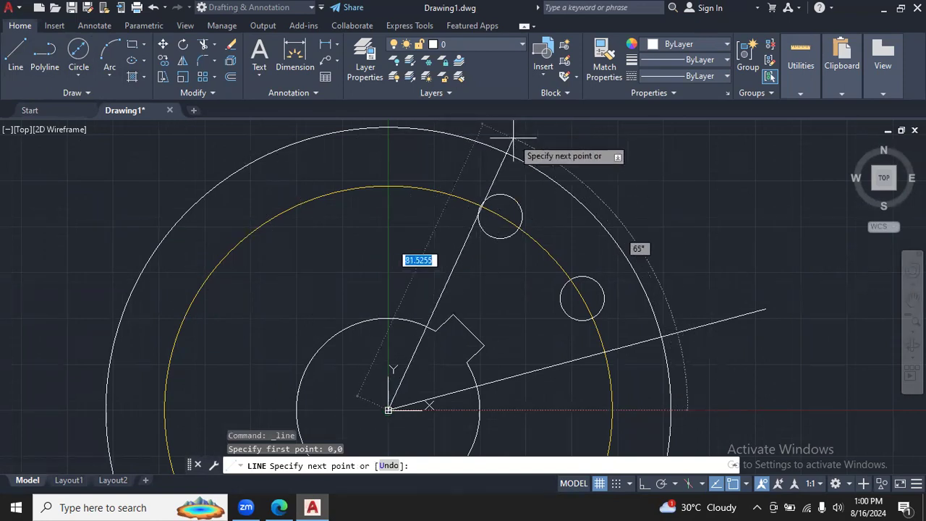
pyautogui.press('Tab')
pyautogui.write('75')
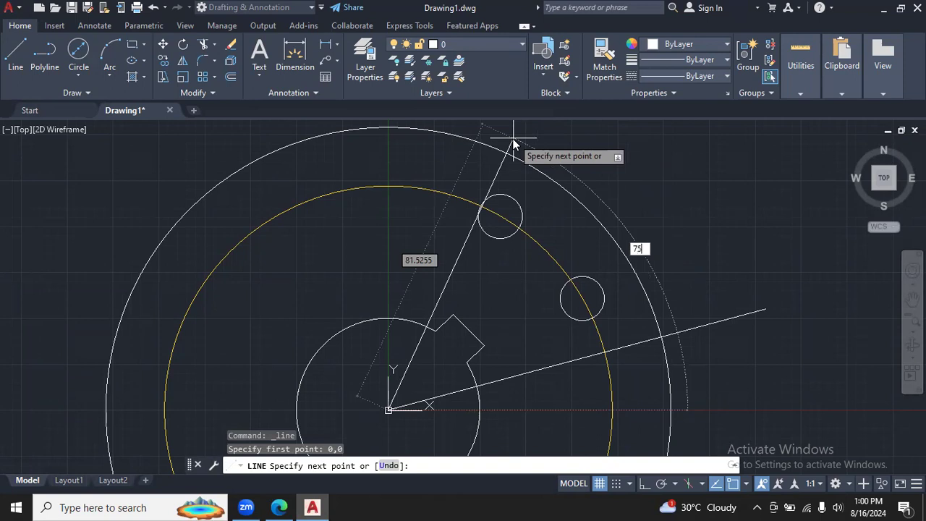
pyautogui.press('Return')
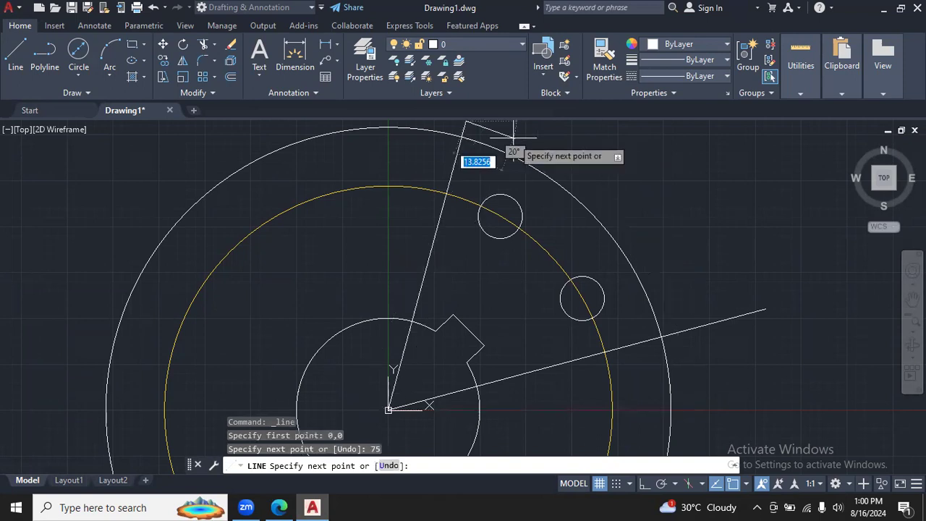
pyautogui.press('Escape')
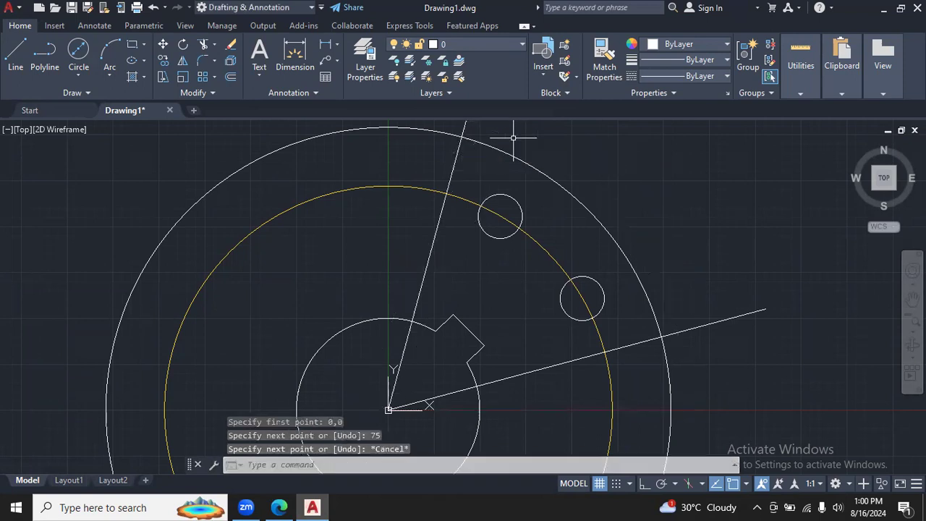
# Erase the yellow circle, compare with the reference PDF, and undo the erasure
pyautogui.click(540, 245)
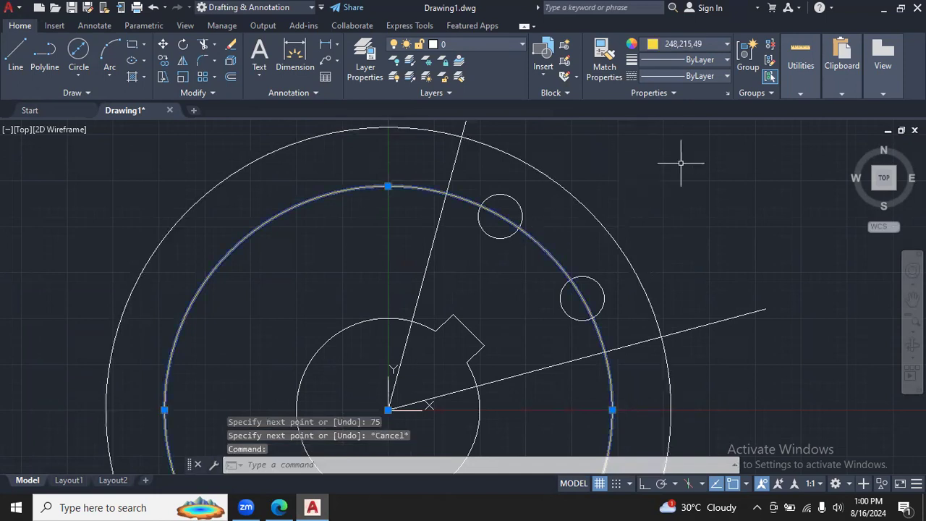
pyautogui.press('Delete')
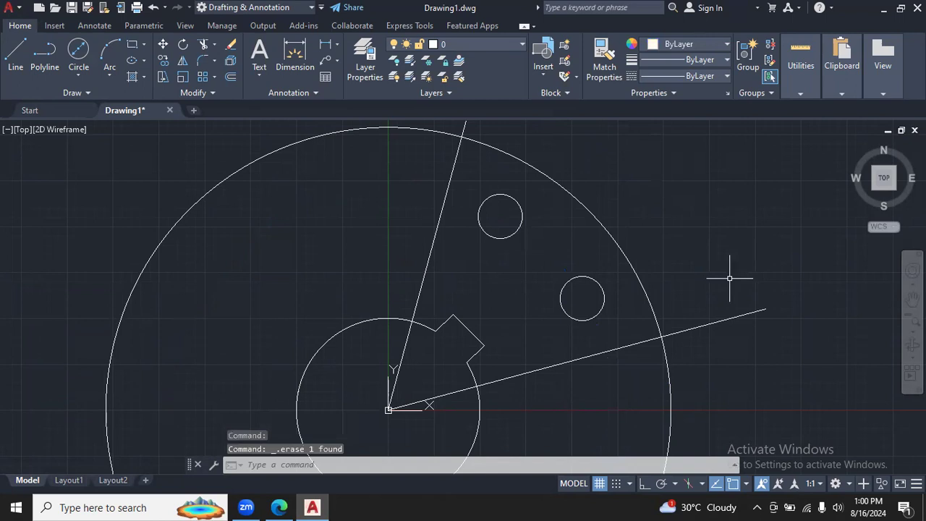
pyautogui.click(284, 508)
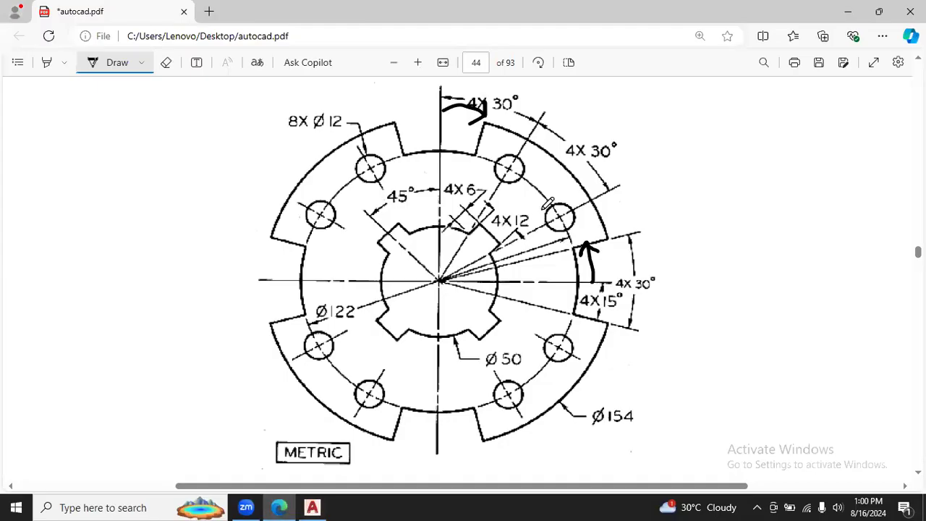
pyautogui.click(312, 508)
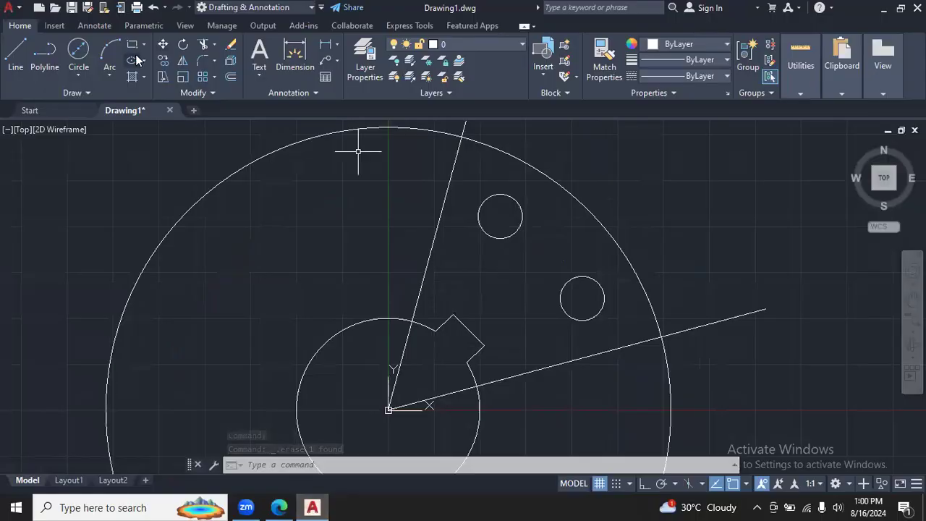
pyautogui.click(154, 9)
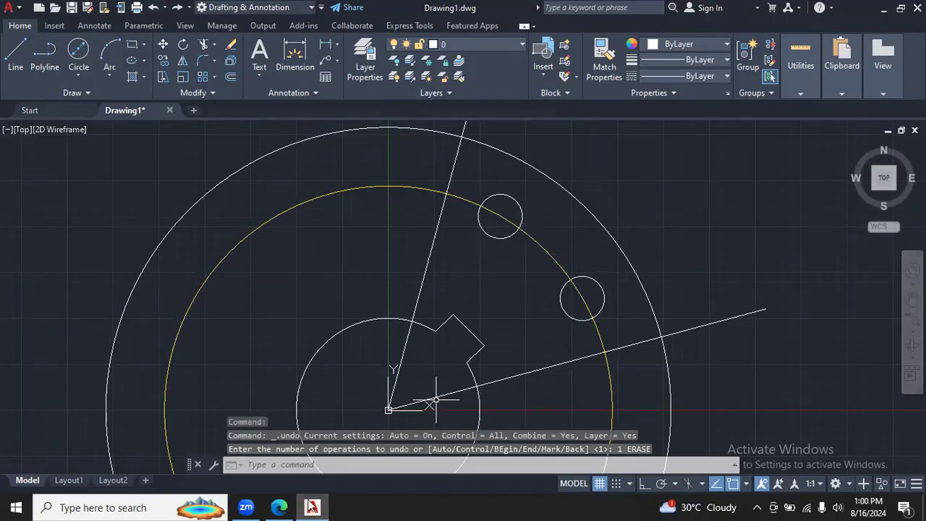
# Switch to the reference PDF and trace in magenta the recessed arcs between the centerlines and the upper and right slot edges
pyautogui.click(279, 508)
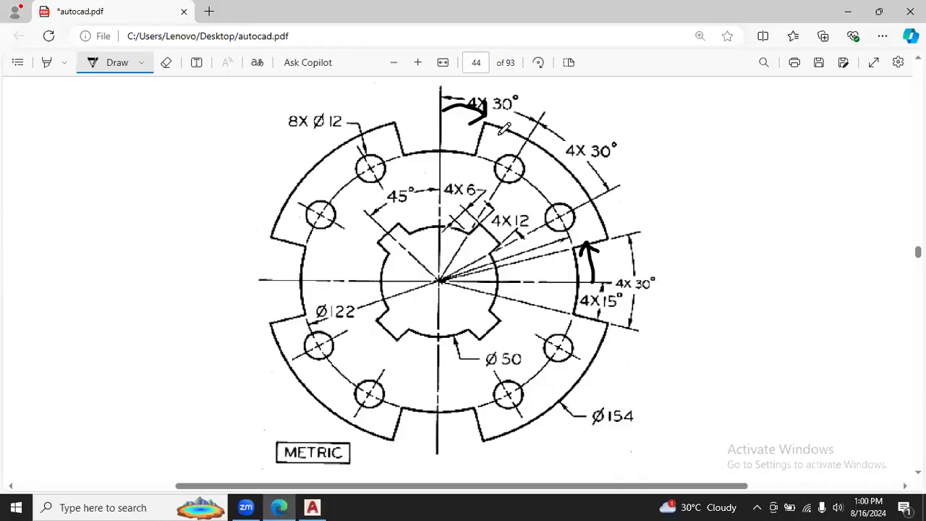
pyautogui.click(167, 62)
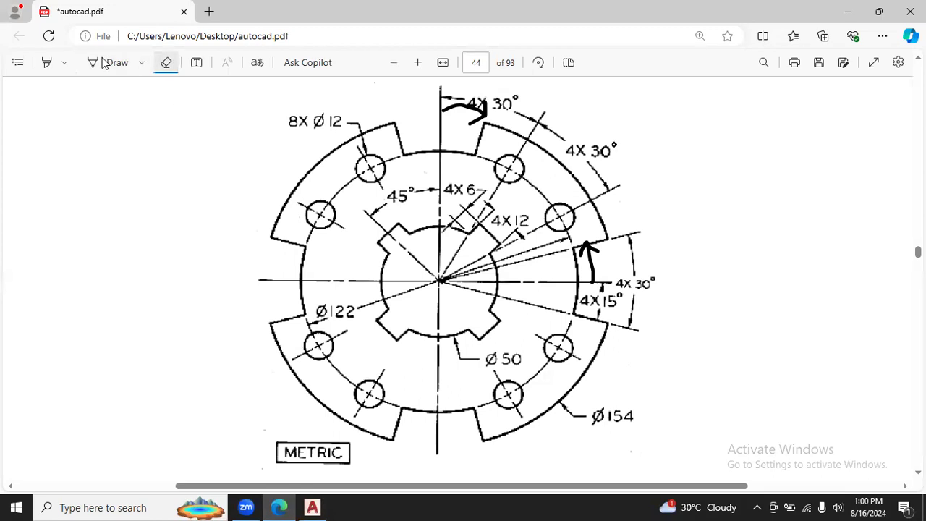
pyautogui.click(144, 67)
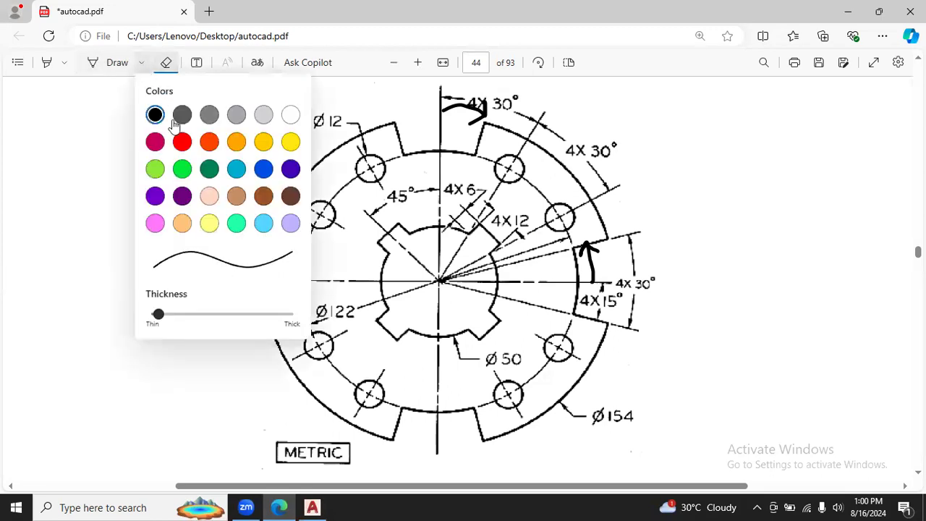
pyautogui.click(156, 143)
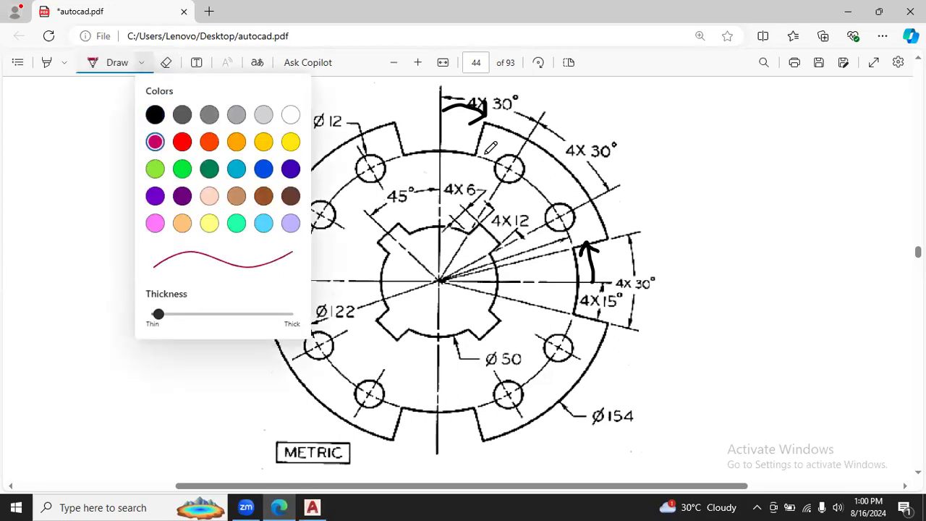
pyautogui.moveTo(475, 152); pyautogui.dragTo(439, 150)
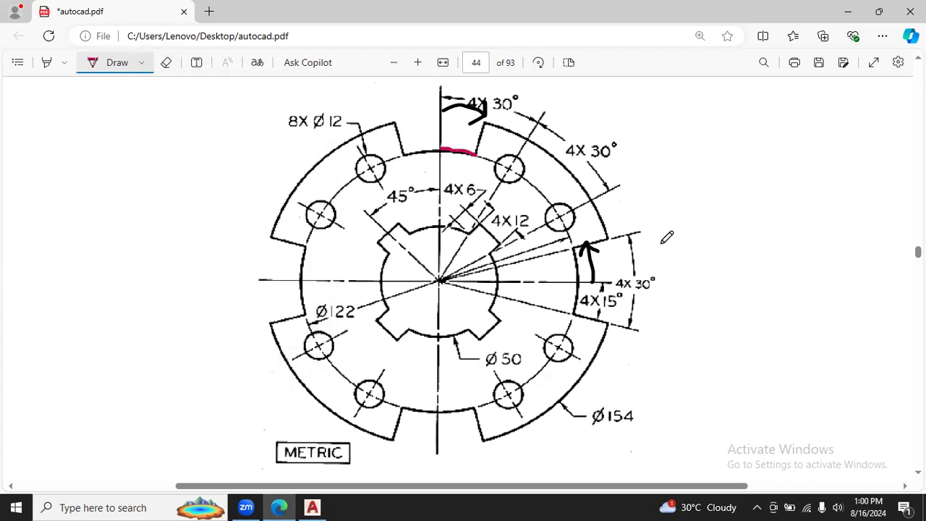
pyautogui.moveTo(572, 247)
pyautogui.mouseDown()
pyautogui.moveTo(575, 280)
pyautogui.moveTo(573, 250)
pyautogui.mouseUp()
pyautogui.moveTo(477, 149)
pyautogui.mouseDown()
pyautogui.moveTo(443, 150)
pyautogui.moveTo(473, 148)
pyautogui.mouseUp()
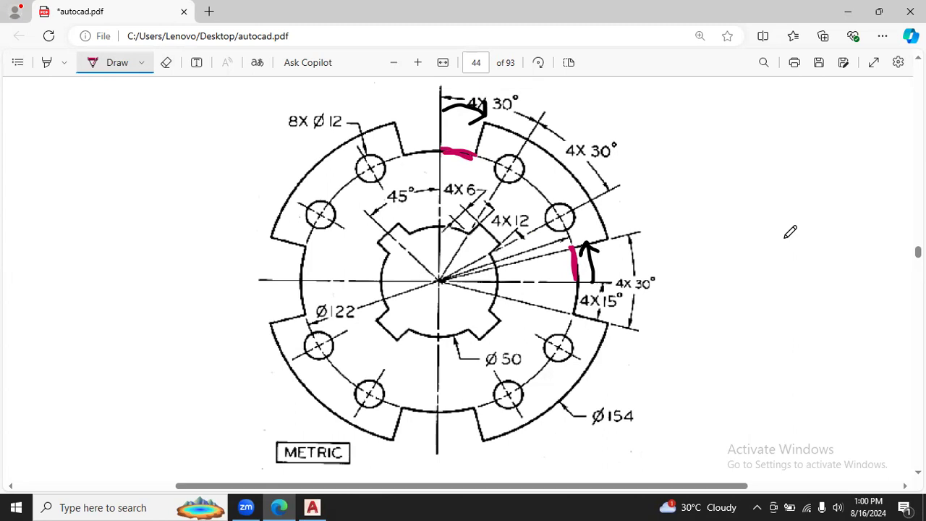
# Return to AutoCAD and draw a horizontal line about 110 long from the origin 0,0 at 0°
pyautogui.click(313, 500)
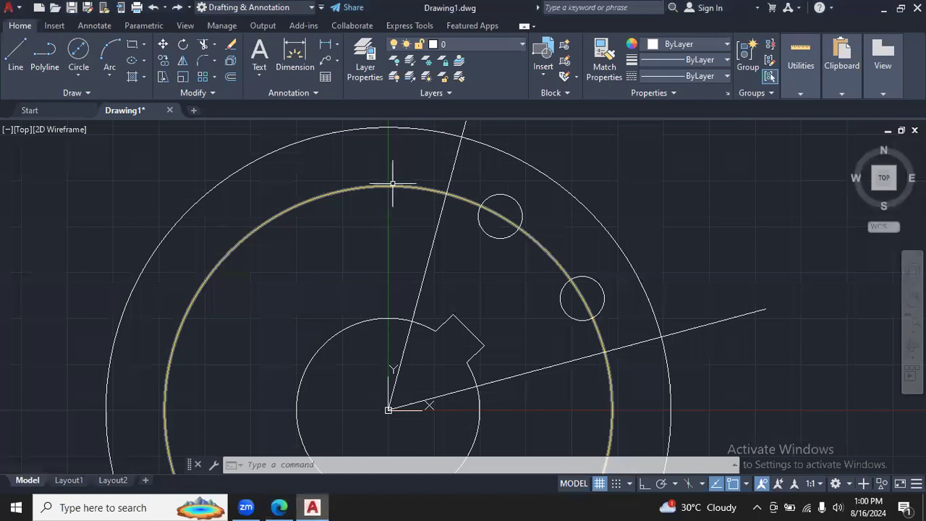
pyautogui.click(16, 63)
pyautogui.write('0')
pyautogui.press('Tab')
pyautogui.write('0')
pyautogui.press('Return')
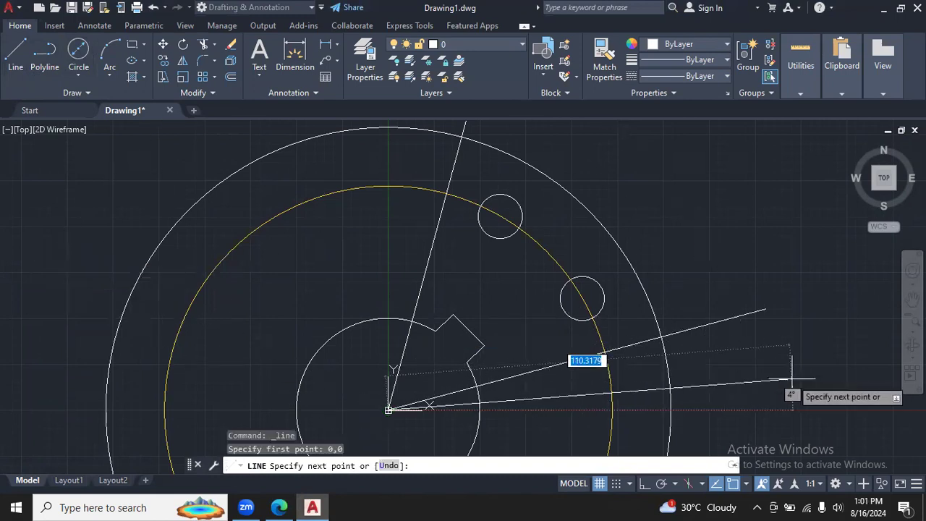
pyautogui.press('Tab')
pyautogui.write('0')
pyautogui.press('Return')
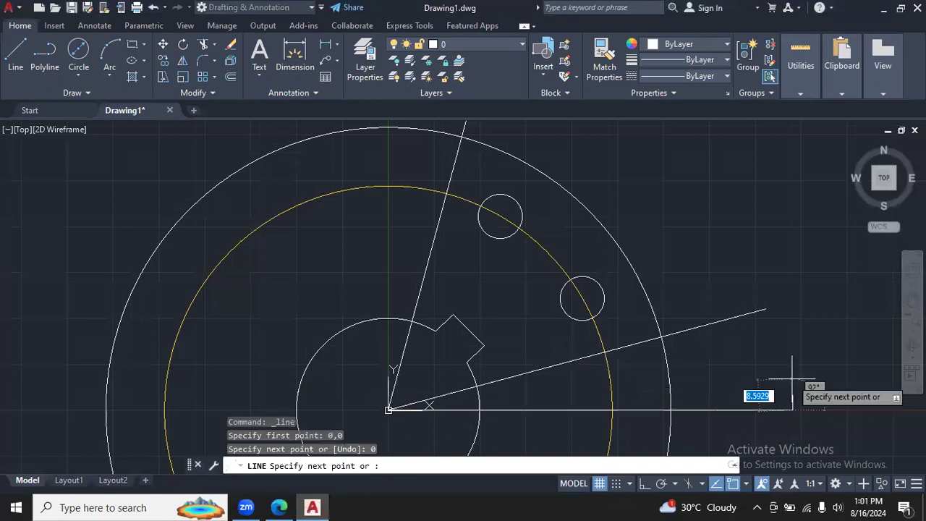
pyautogui.press('Escape')
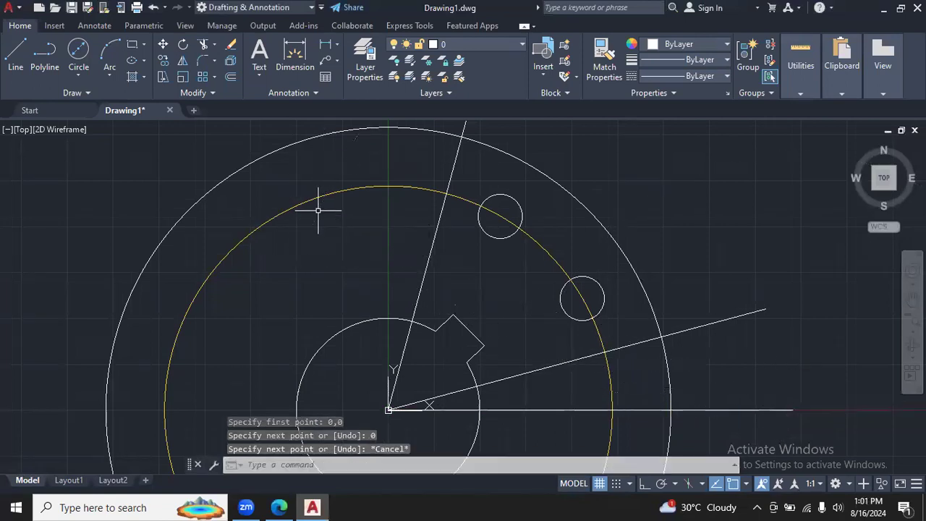
# Try to draw a line from the origin 0,0 at 90°, and erase the drawn line
pyautogui.press('Return')
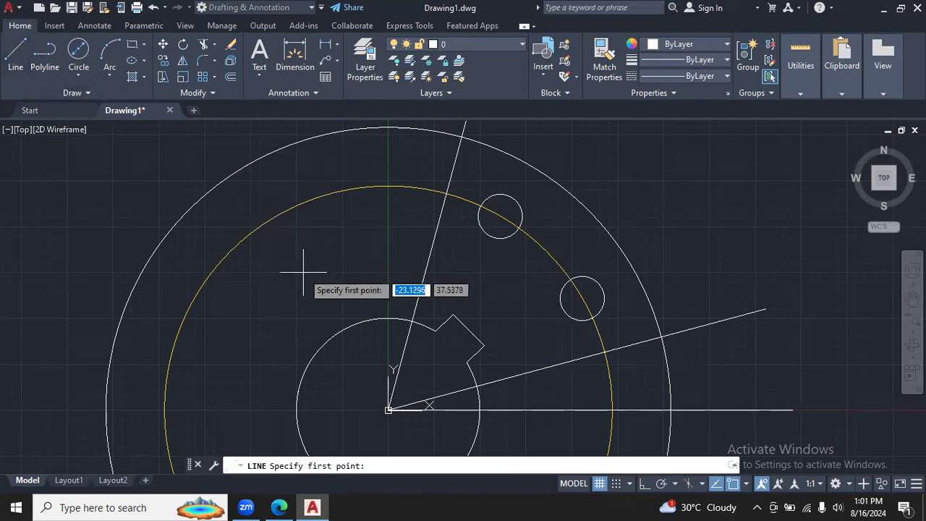
pyautogui.write('0,0')
pyautogui.press('Return')
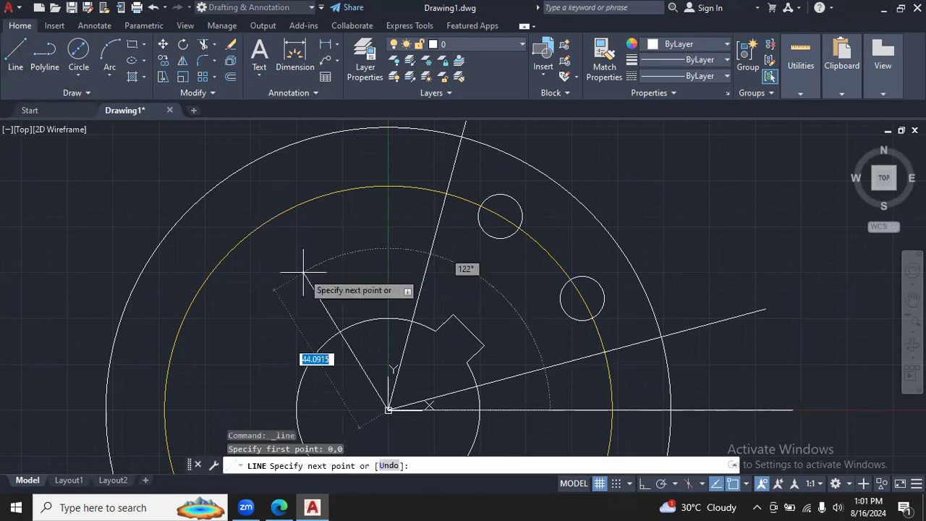
pyautogui.write('90')
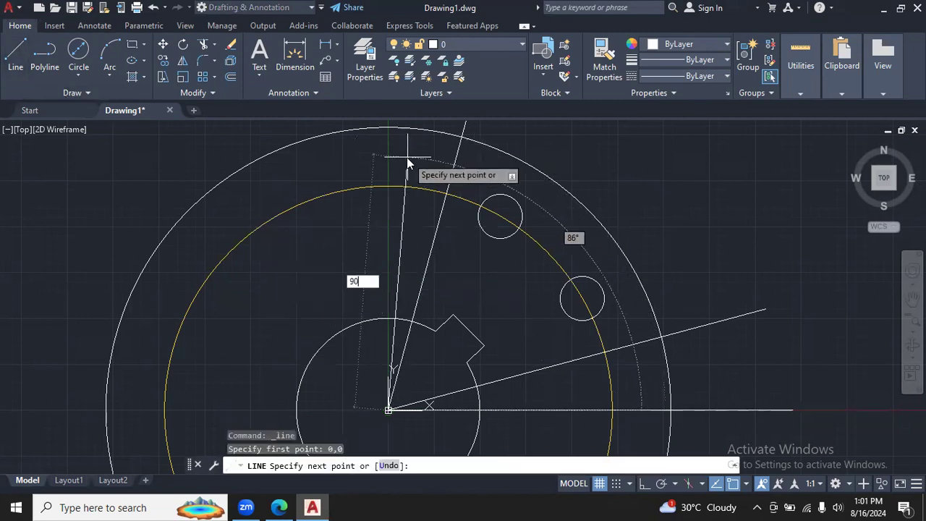
pyautogui.press('Return')
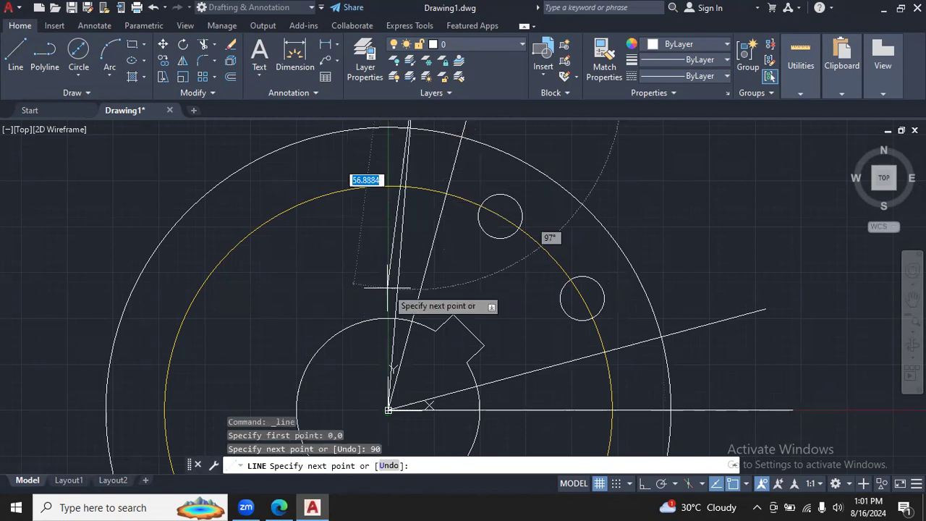
pyautogui.press('Escape')
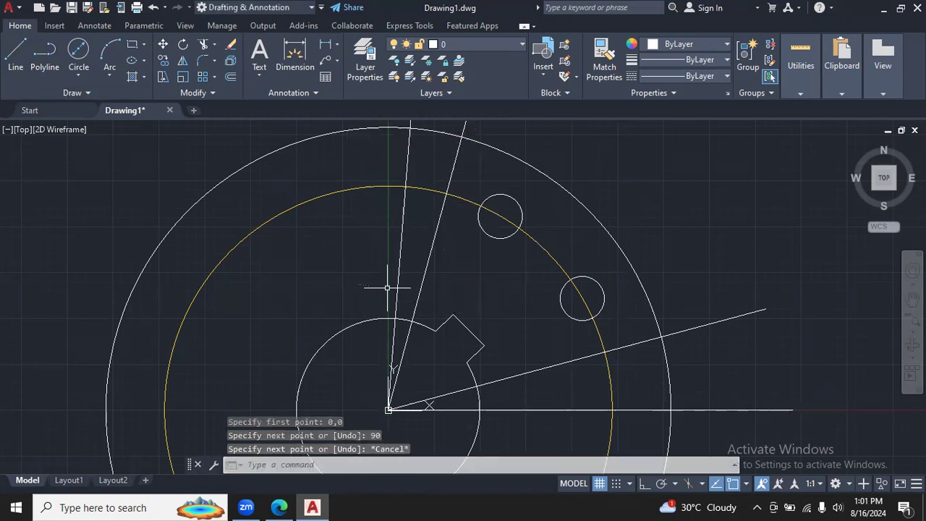
pyautogui.click(401, 246)
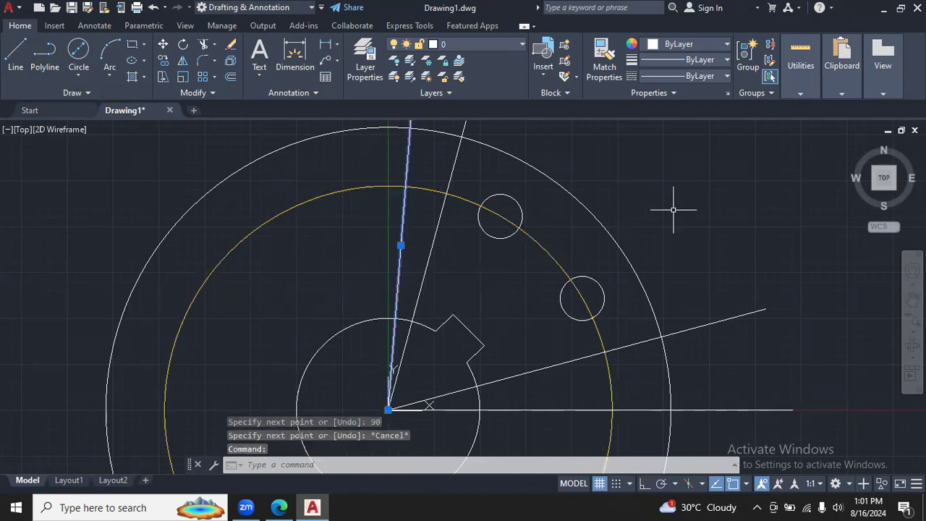
pyautogui.press('Delete')
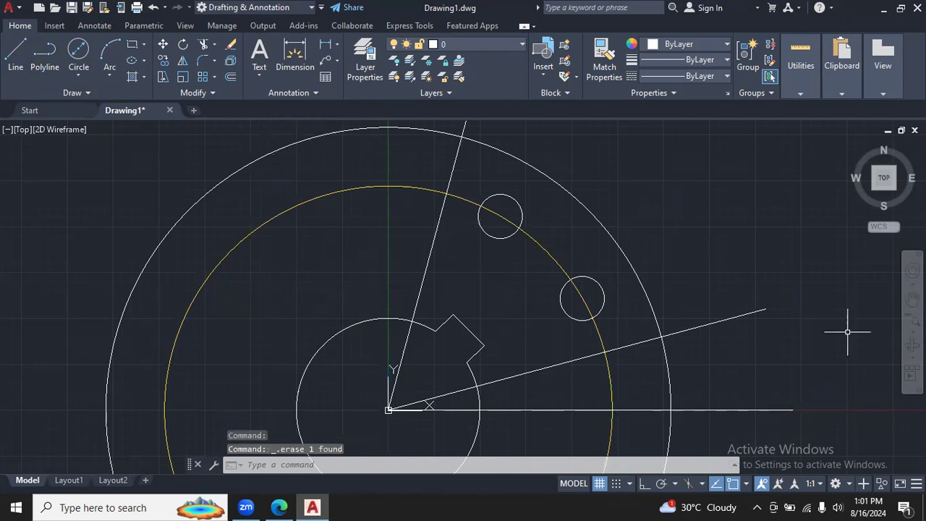
# Draw a vertical line about 110 long from the origin 0,0 at 90°, past the outer circle
pyautogui.click(912, 330)
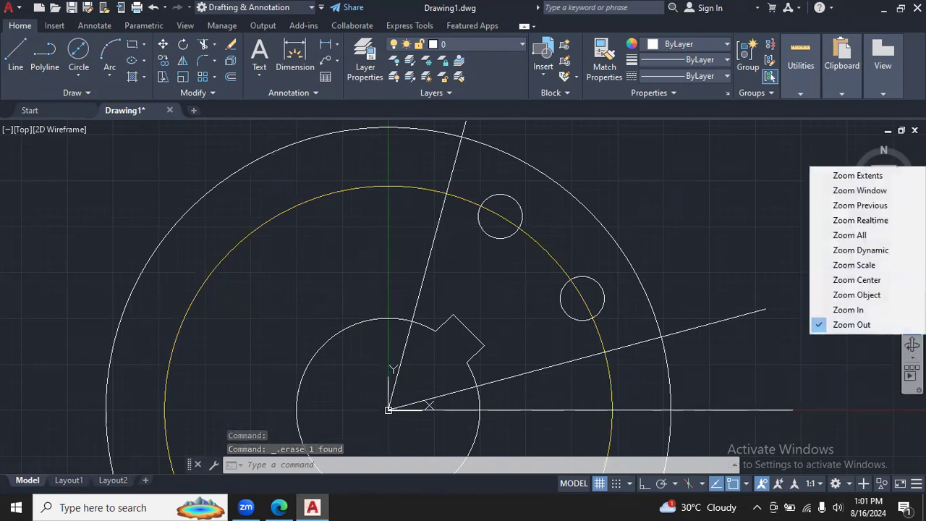
pyautogui.click(892, 324)
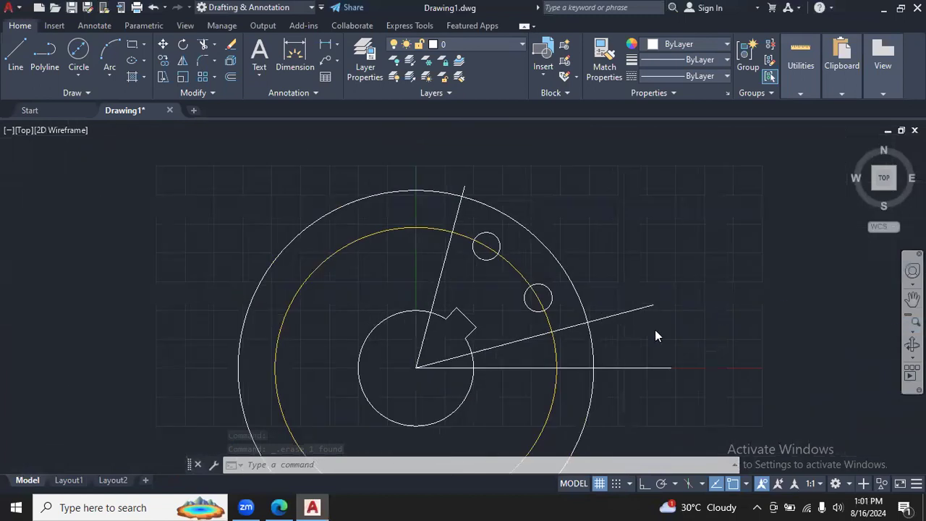
pyautogui.click(16, 58)
pyautogui.write('0,0')
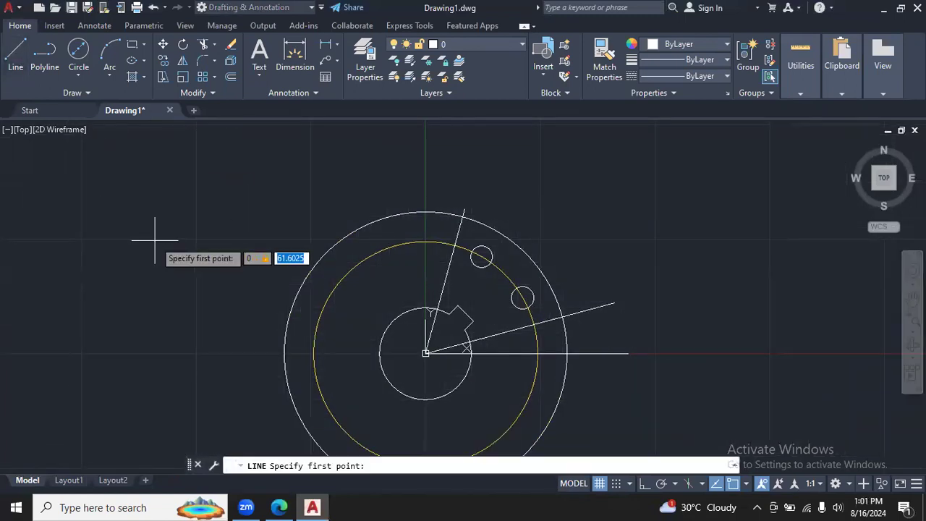
pyautogui.press('Return')
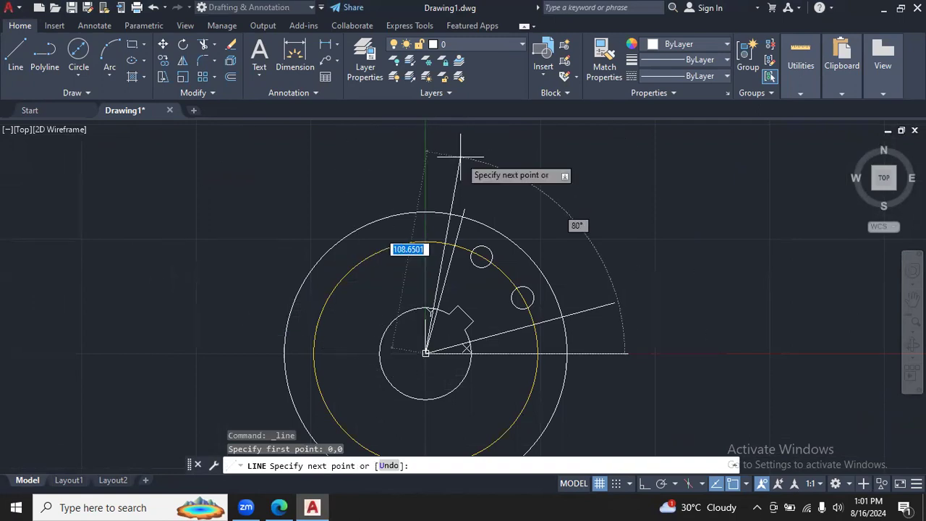
pyautogui.press('Tab')
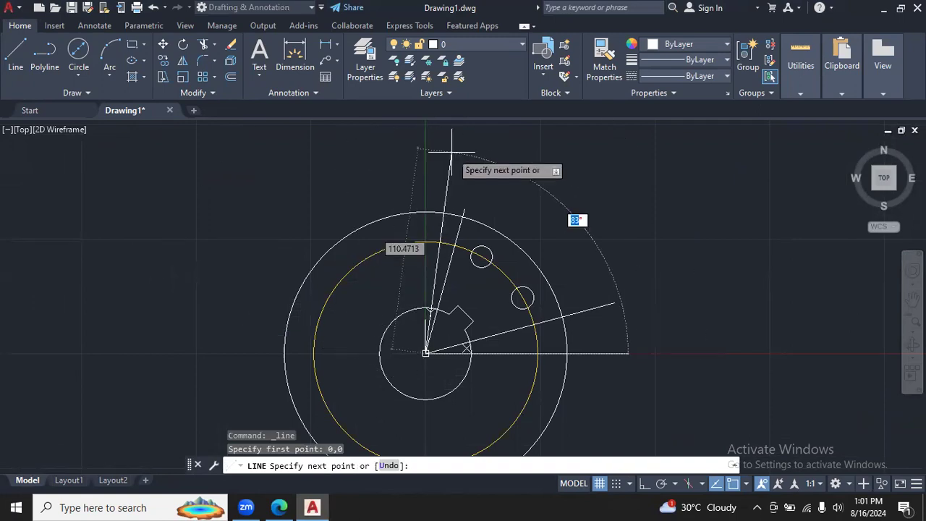
pyautogui.press('Return')
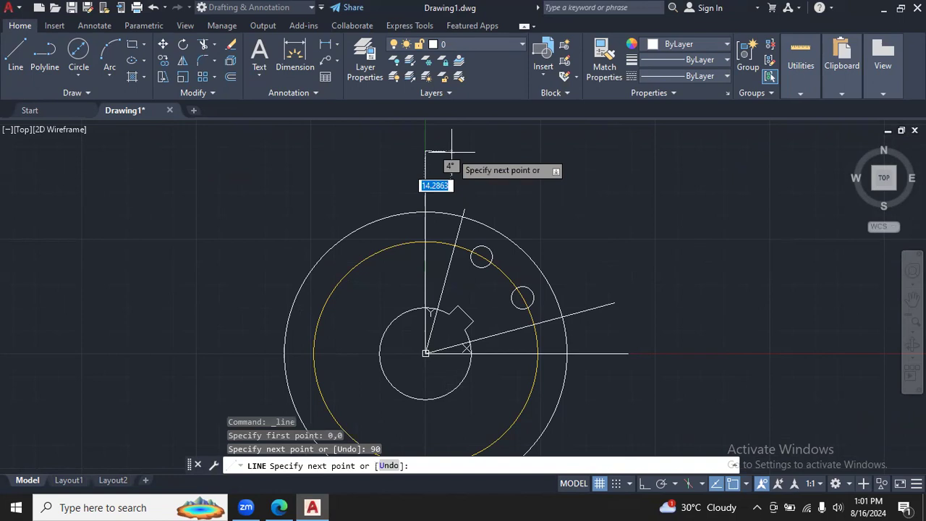
pyautogui.press('Escape')
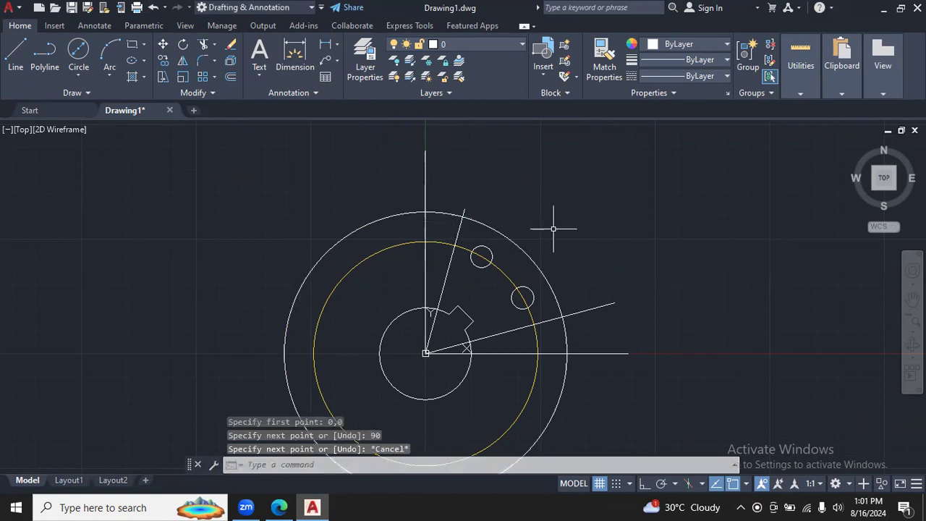
# Trim the 15° and 75° lines so only their portions between the yellow circle and the outer circle remain
pyautogui.click(912, 329)
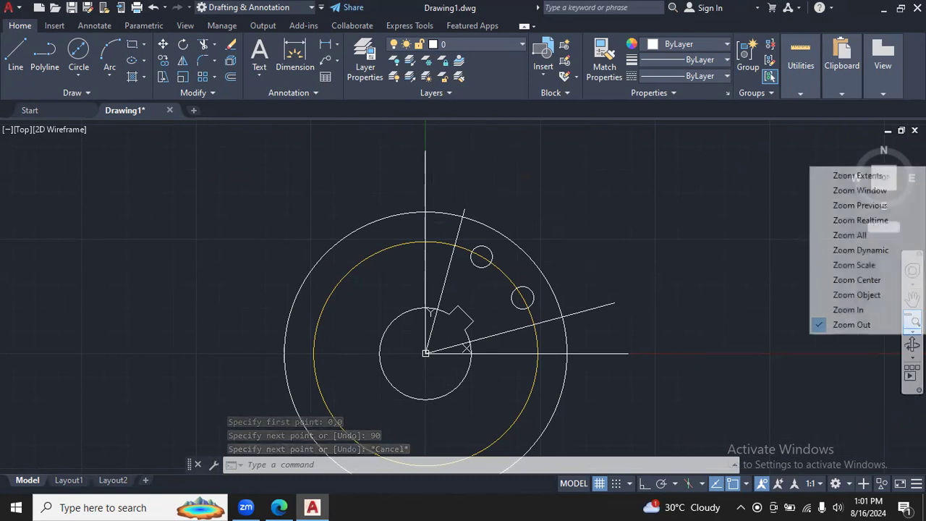
pyautogui.click(884, 310)
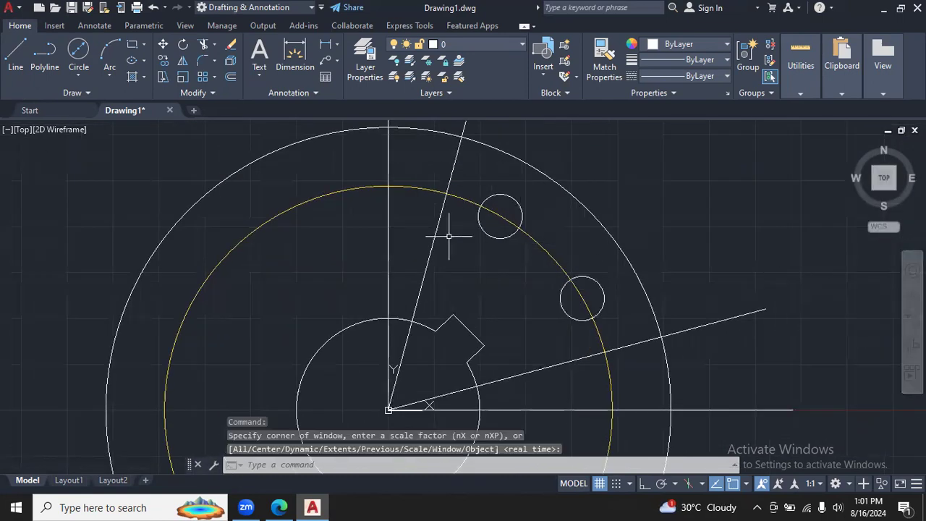
pyautogui.click(204, 44)
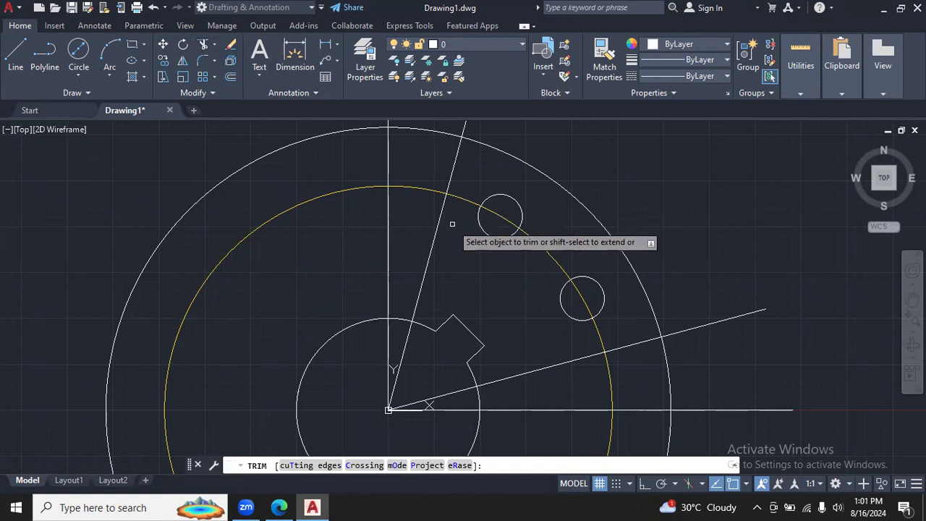
pyautogui.click(452, 224)
pyautogui.click(435, 213)
pyautogui.press('Return')
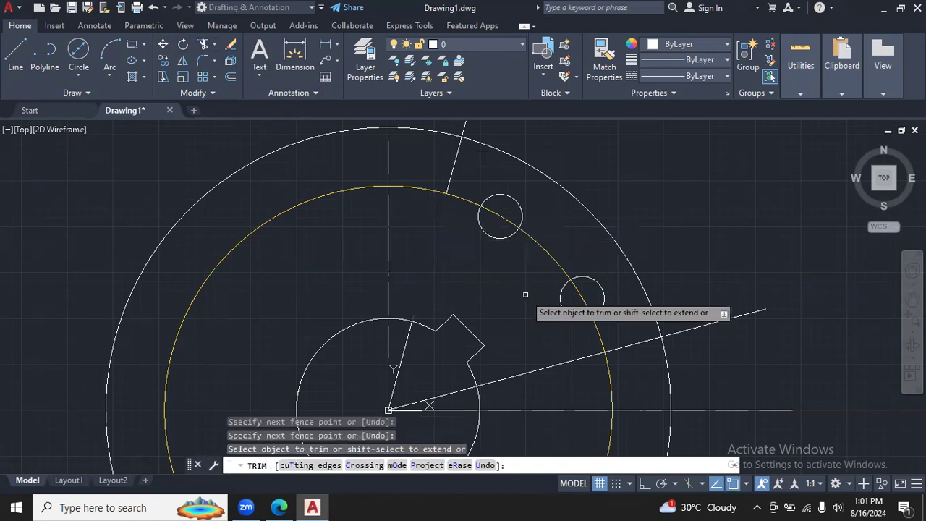
pyautogui.click(567, 343)
pyautogui.click(579, 372)
pyautogui.press('Return')
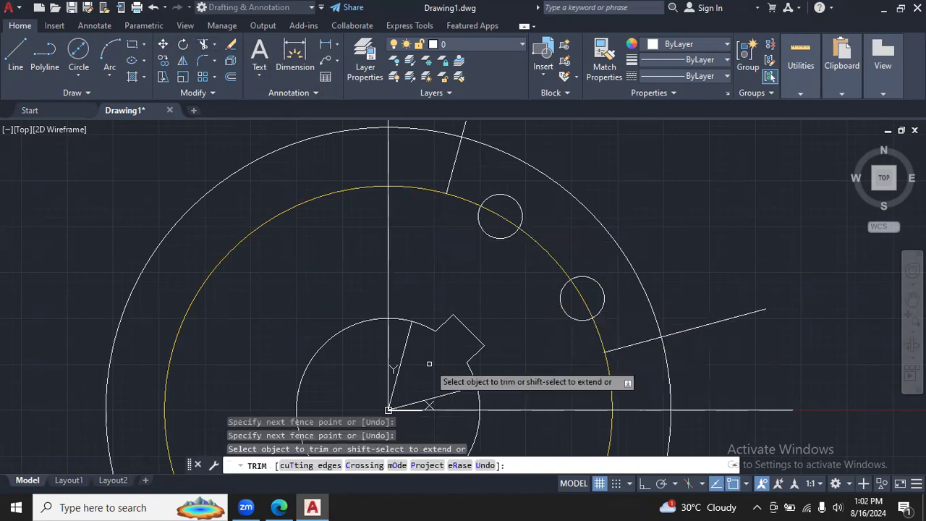
pyautogui.click(404, 351)
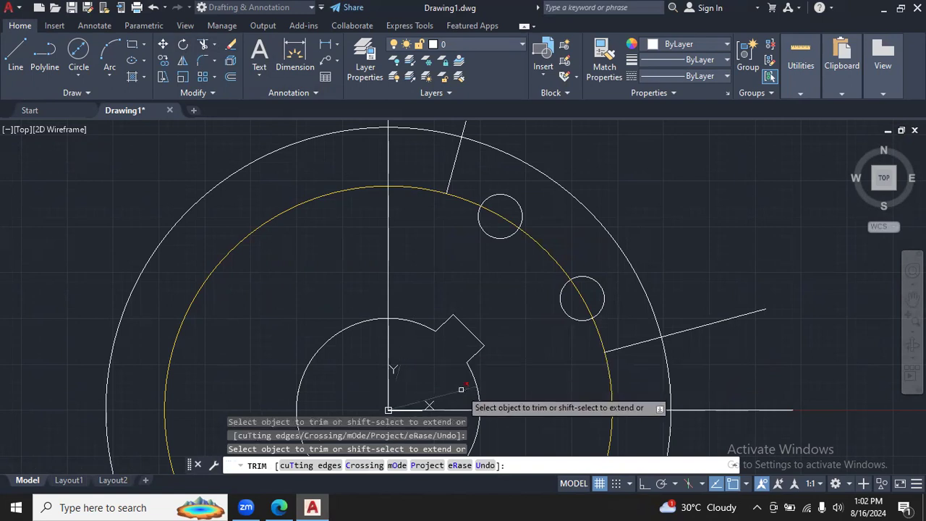
pyautogui.click(754, 311)
pyautogui.click(466, 123)
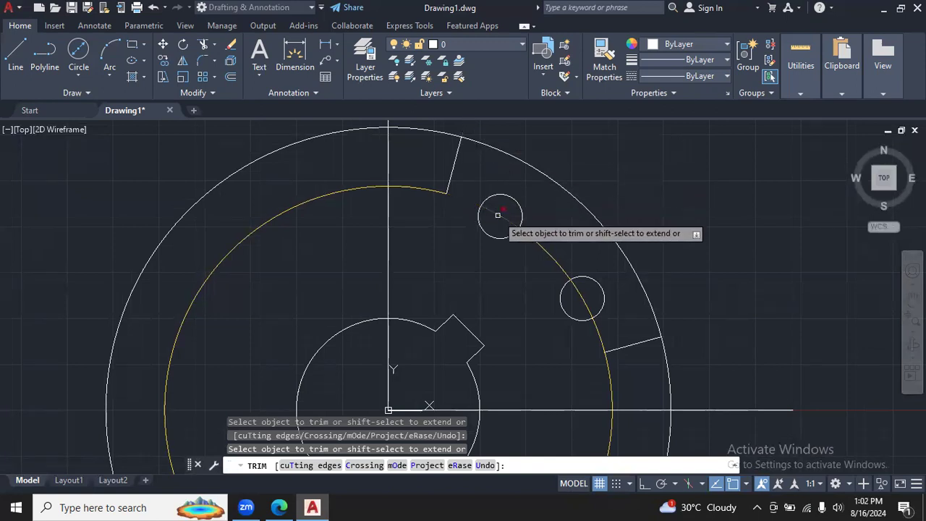
# Trim the yellow circle to the two short arcs beside the axis lines, and cut the outer circle and axis lines across the recesses
pyautogui.click(550, 253)
pyautogui.click(600, 341)
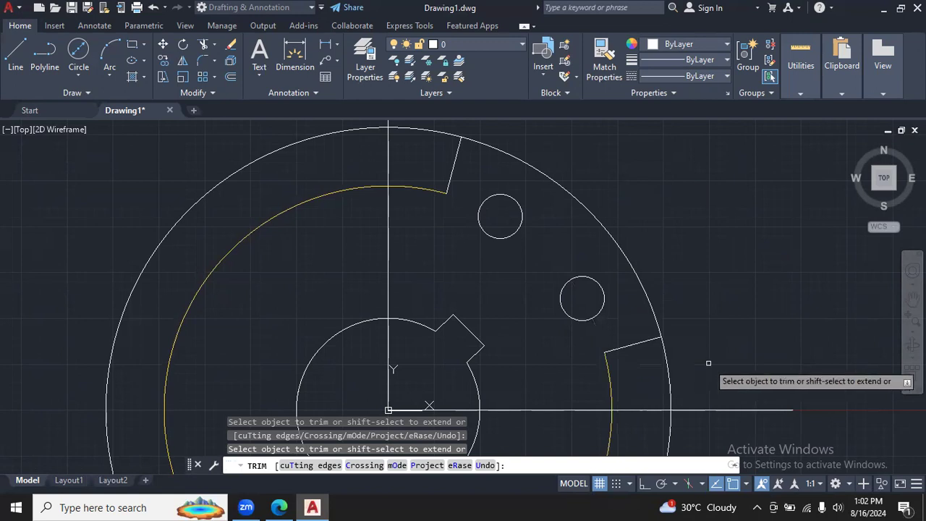
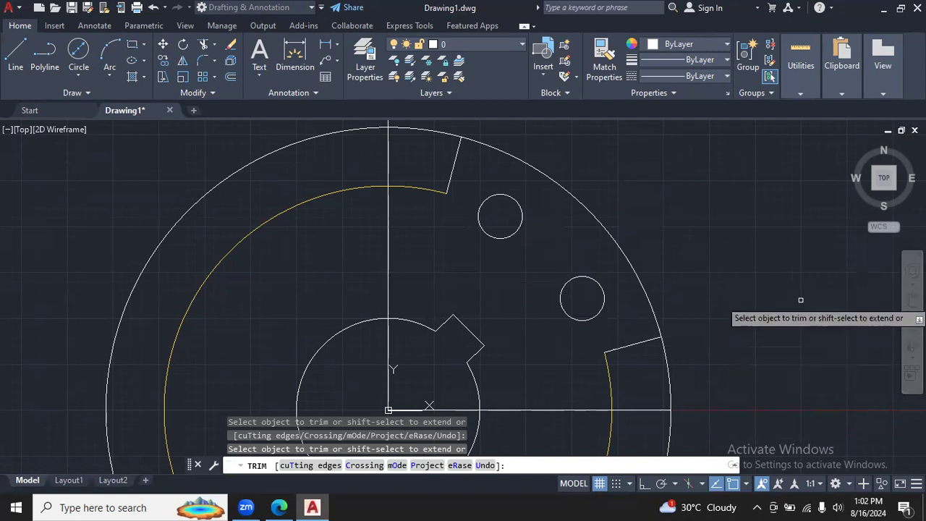
pyautogui.click(352, 188)
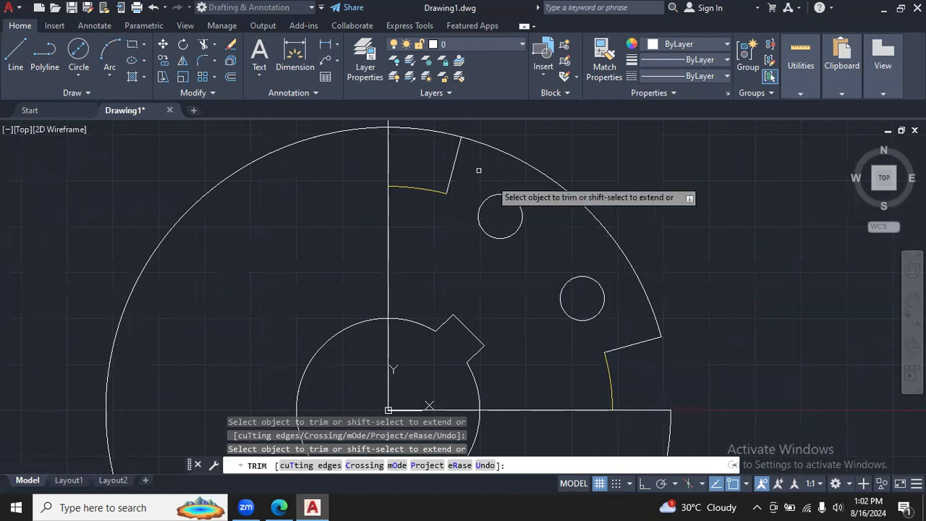
pyautogui.click(416, 129)
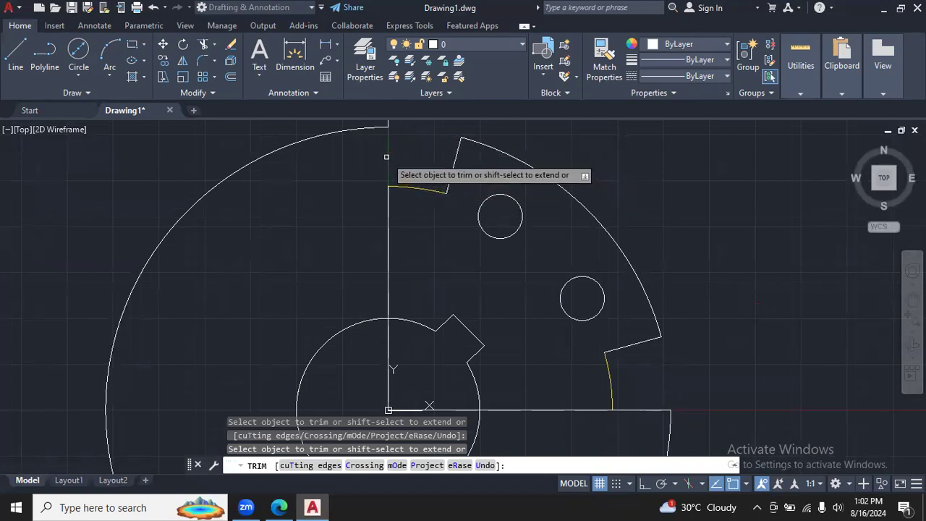
pyautogui.click(386, 156)
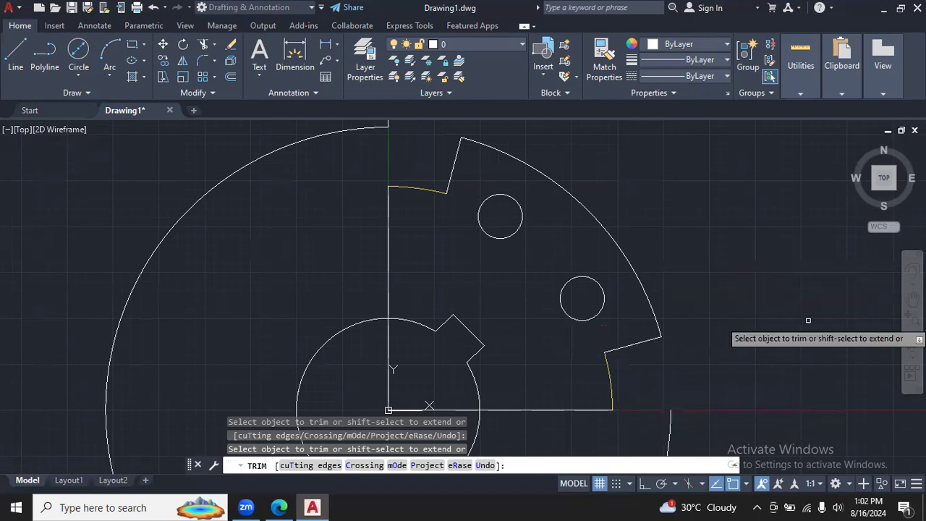
# Check the reference PDF and trim away both axis lines and the inner and outer circle portions outside the upper-right quarter
pyautogui.click(913, 334)
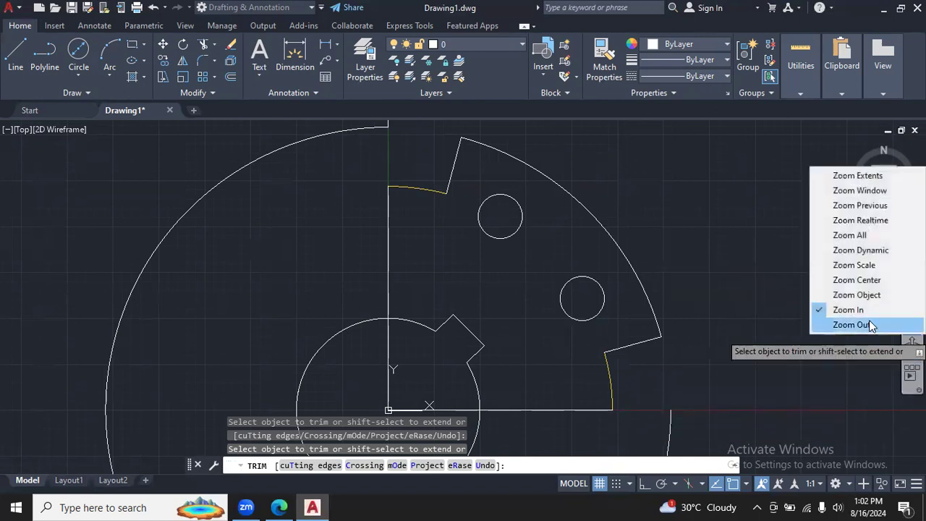
pyautogui.click(868, 324)
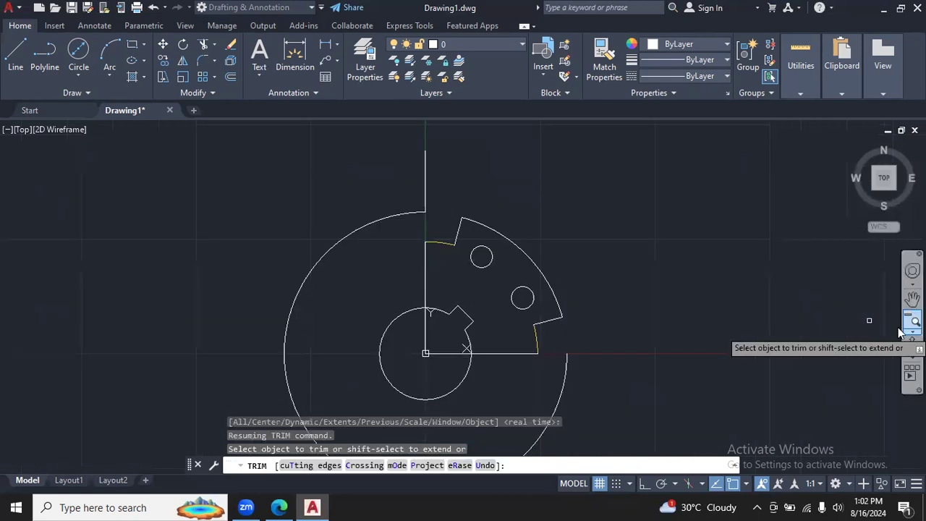
pyautogui.click(280, 507)
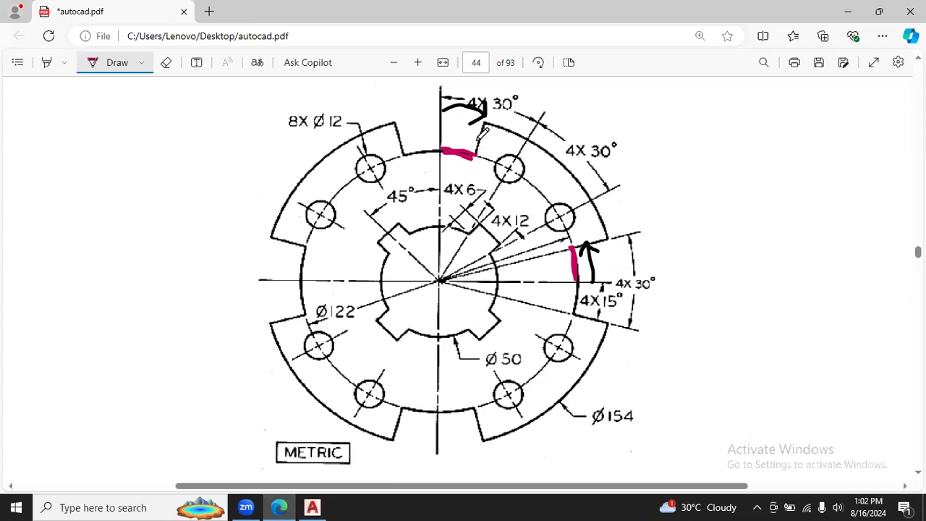
pyautogui.click(319, 506)
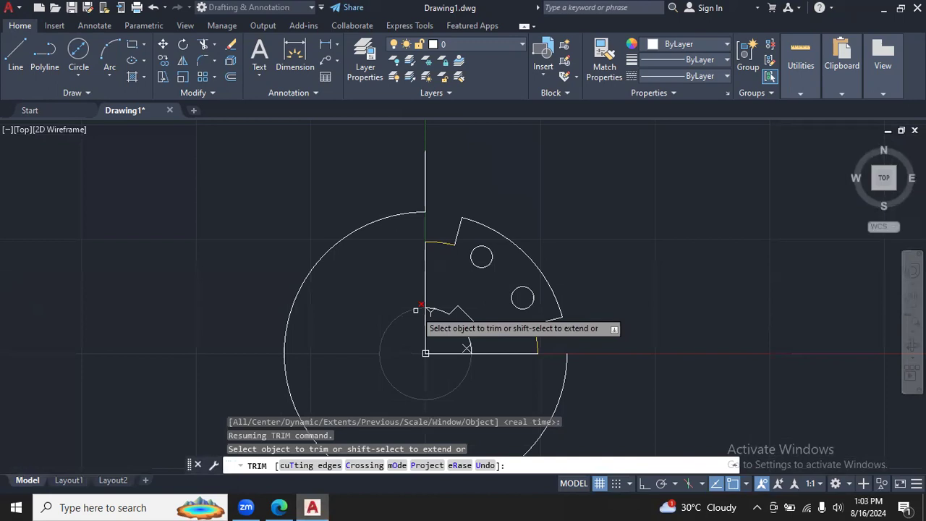
pyautogui.click(467, 349)
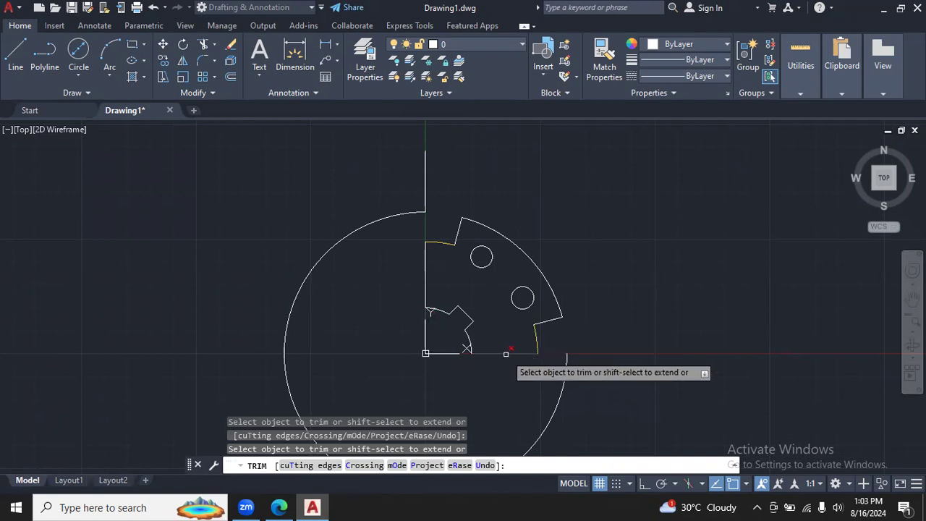
pyautogui.click(425, 262)
pyautogui.click(406, 212)
pyautogui.click(426, 195)
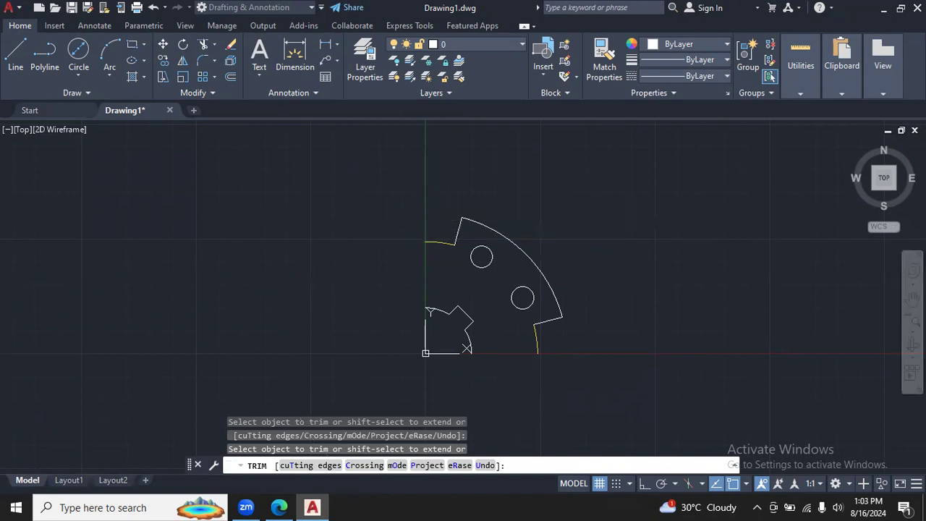
pyautogui.press('Escape')
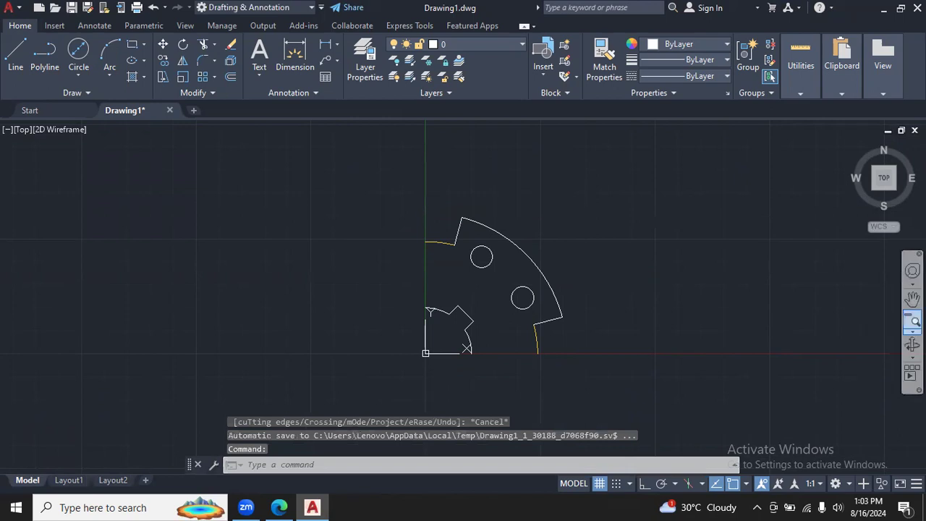
# Change the color of the two short yellow arcs beside the axes to white 255,255,255
pyautogui.click(913, 331)
pyautogui.click(872, 312)
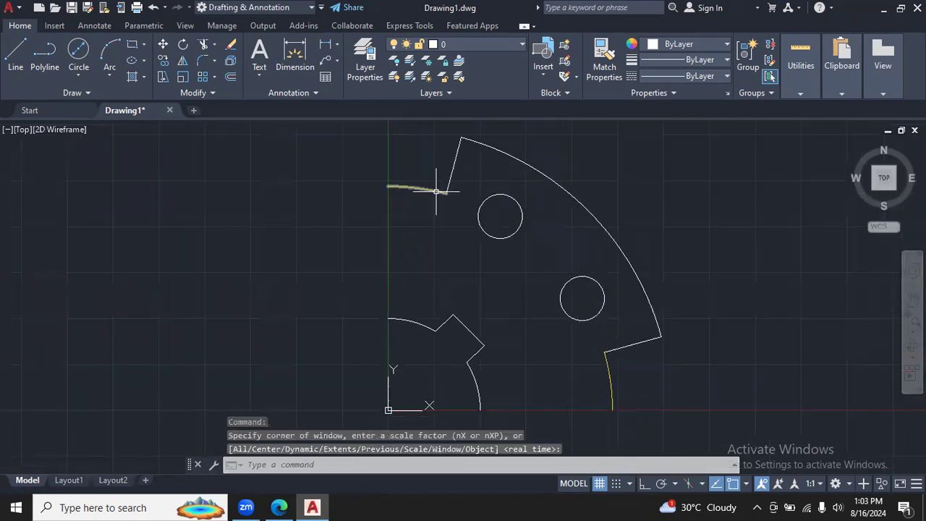
pyautogui.click(434, 191)
pyautogui.click(728, 44)
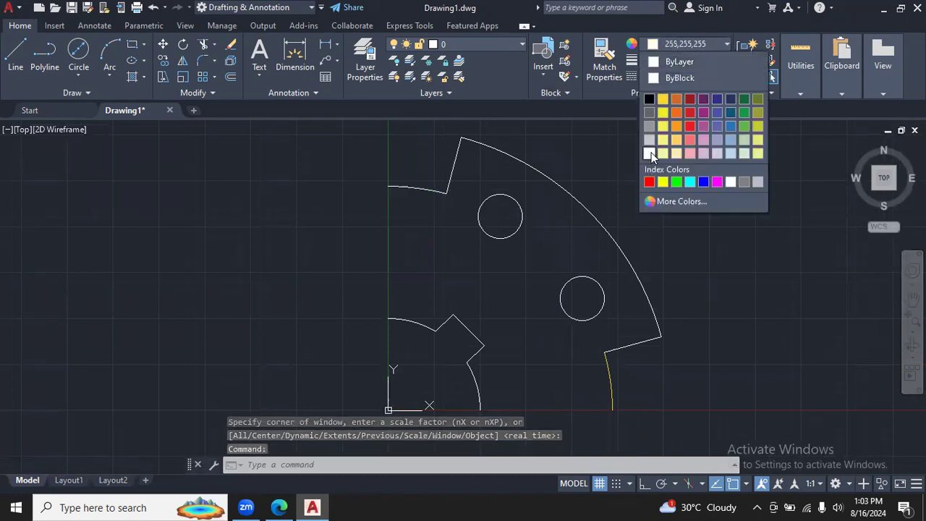
pyautogui.click(651, 152)
pyautogui.click(611, 385)
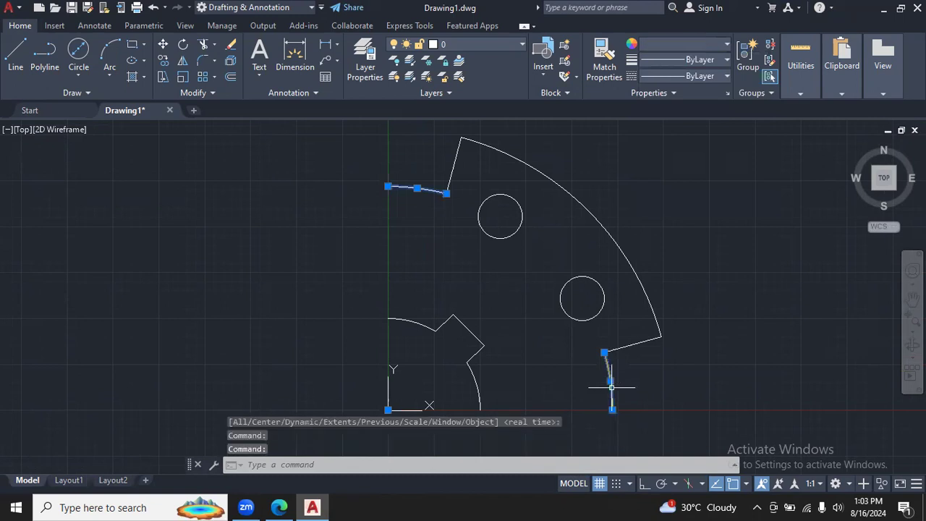
pyautogui.click(725, 47)
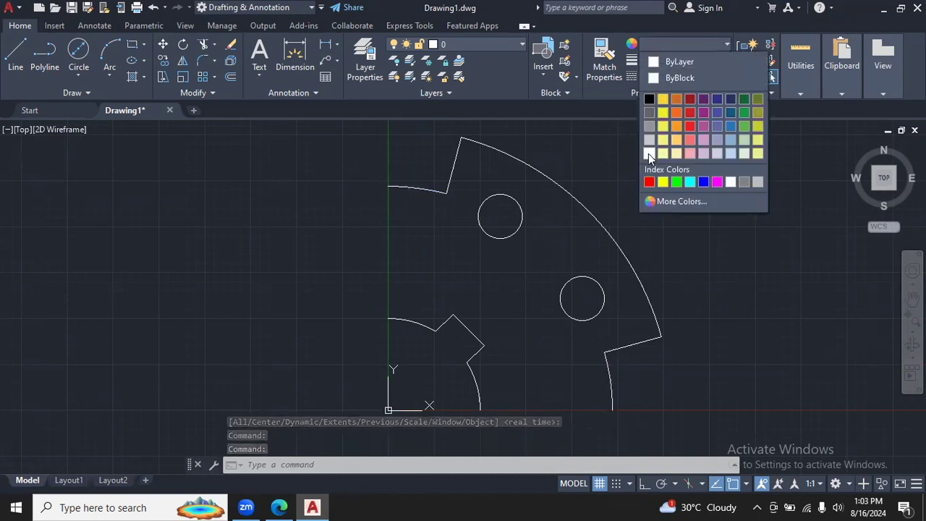
pyautogui.click(649, 154)
pyautogui.click(730, 295)
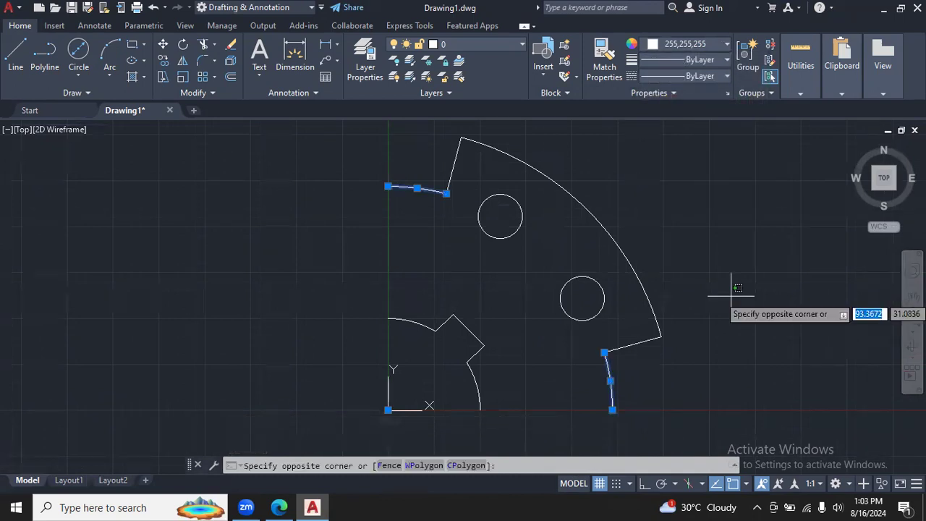
pyautogui.press('Escape')
pyautogui.press('Escape')
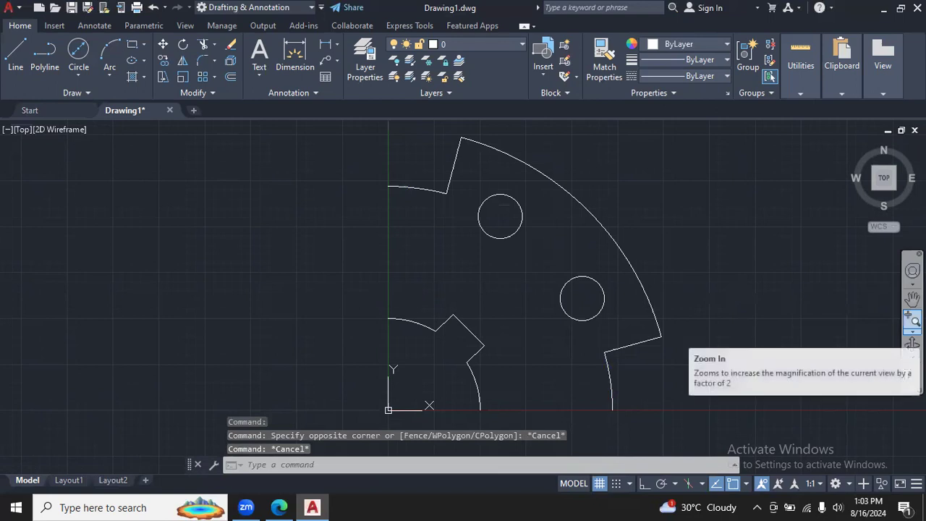
# Start a polar array of the whole quarter profile, including both holes, about the center point 0,0
pyautogui.click(911, 331)
pyautogui.click(875, 330)
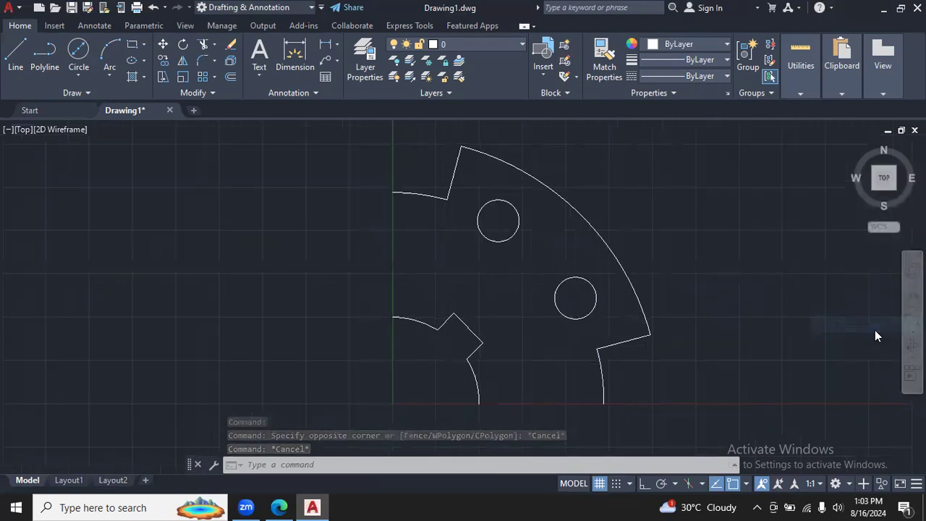
pyautogui.click(912, 298)
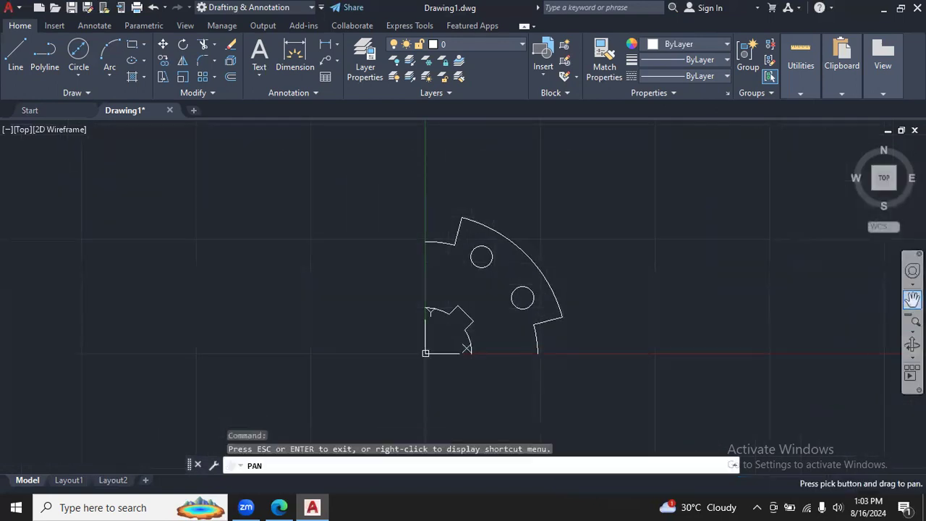
pyautogui.moveTo(683, 350)
pyautogui.mouseDown()
pyautogui.moveTo(688, 282)
pyautogui.moveTo(698, 287)
pyautogui.mouseUp()
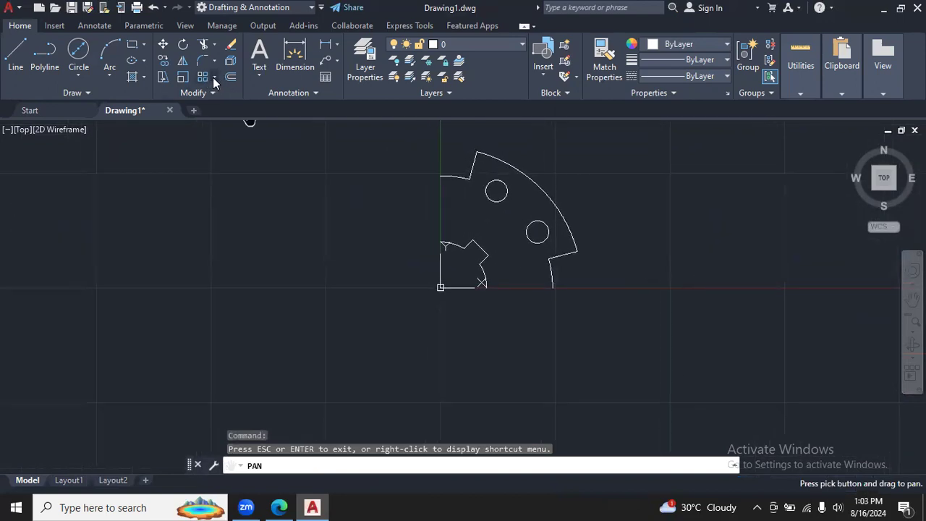
pyautogui.click(213, 77)
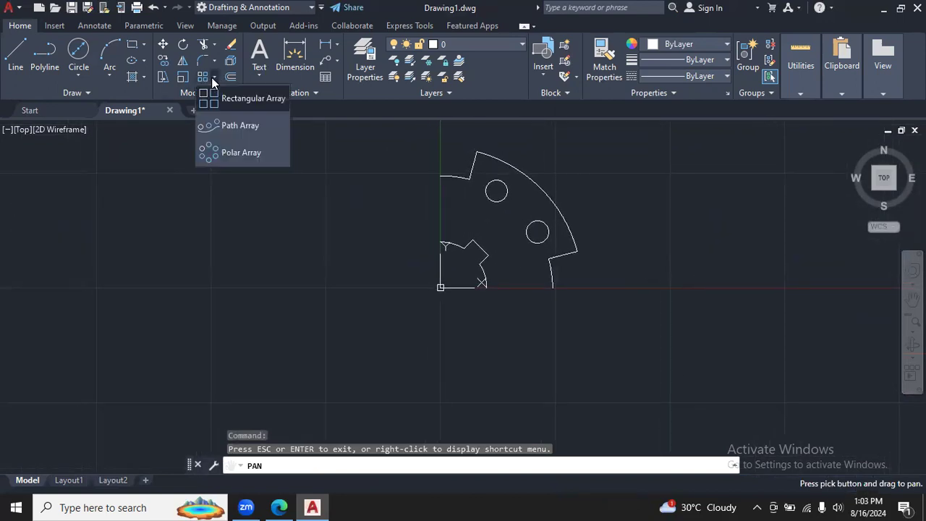
pyautogui.click(246, 152)
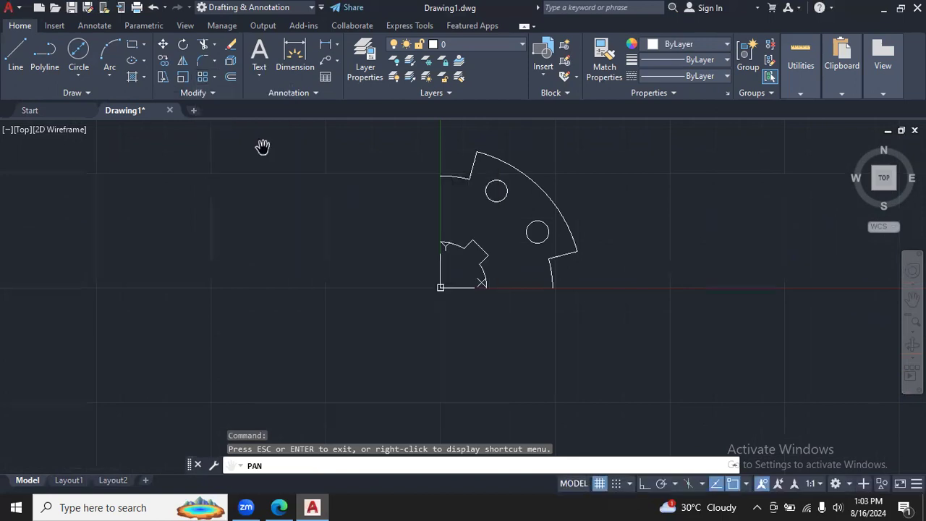
pyautogui.moveTo(627, 213)
pyautogui.mouseDown()
pyautogui.moveTo(527, 141)
pyautogui.moveTo(427, 175)
pyautogui.moveTo(441, 284)
pyautogui.moveTo(488, 310)
pyautogui.moveTo(595, 304)
pyautogui.moveTo(601, 289)
pyautogui.mouseUp()
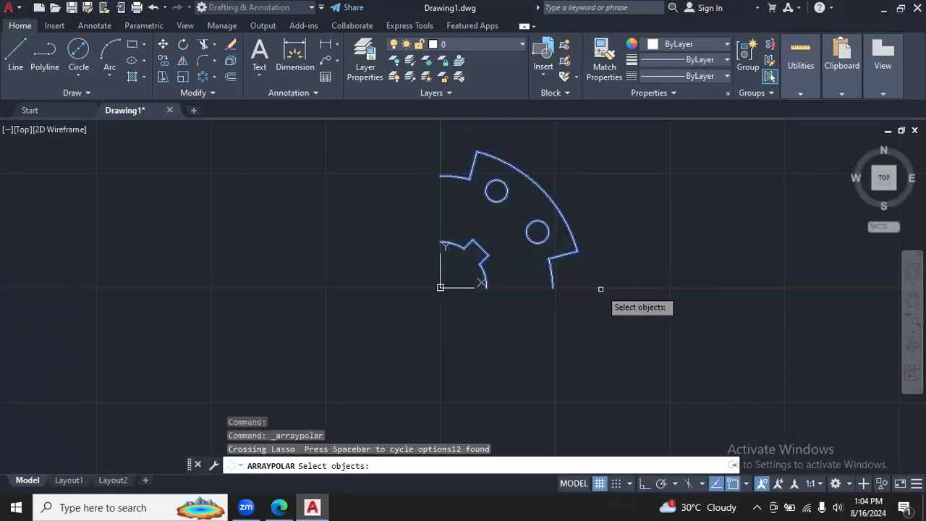
pyautogui.press('Return')
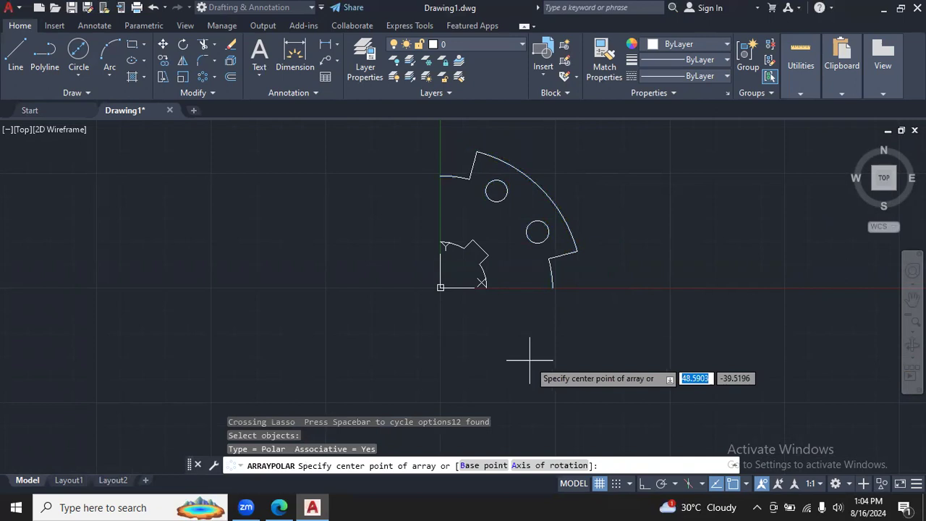
pyautogui.write('0')
pyautogui.press('Tab')
pyautogui.write('0')
pyautogui.press('Return')
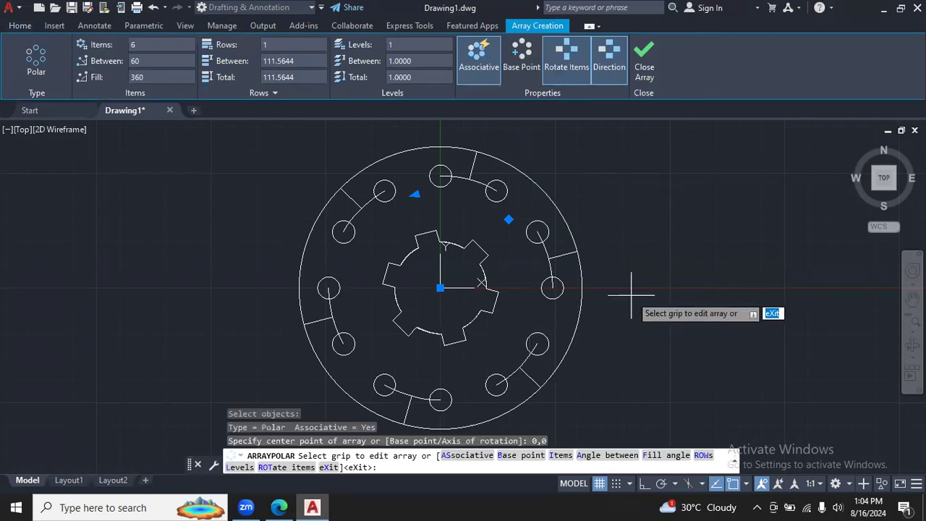
# Check the reference PDF, set the polar array to 4 items, and finish the array
pyautogui.click(279, 507)
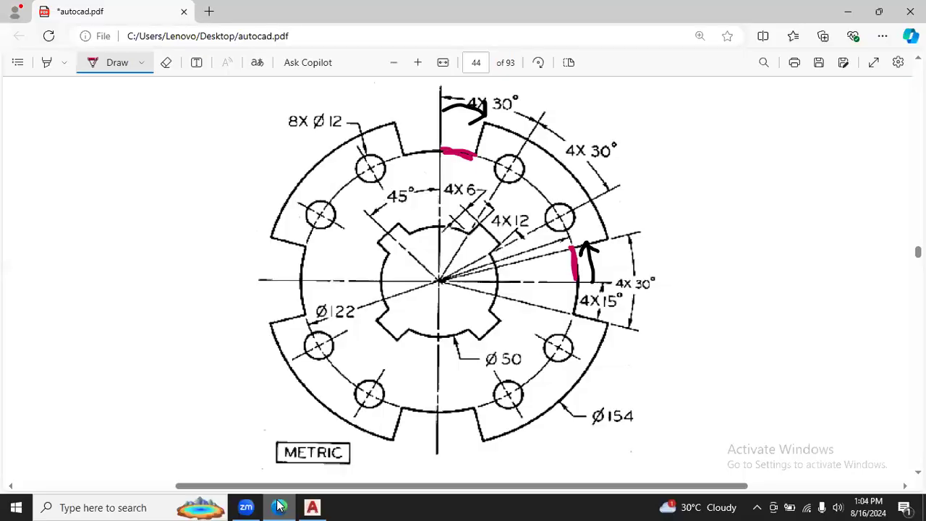
pyautogui.click(313, 506)
pyautogui.click(131, 45)
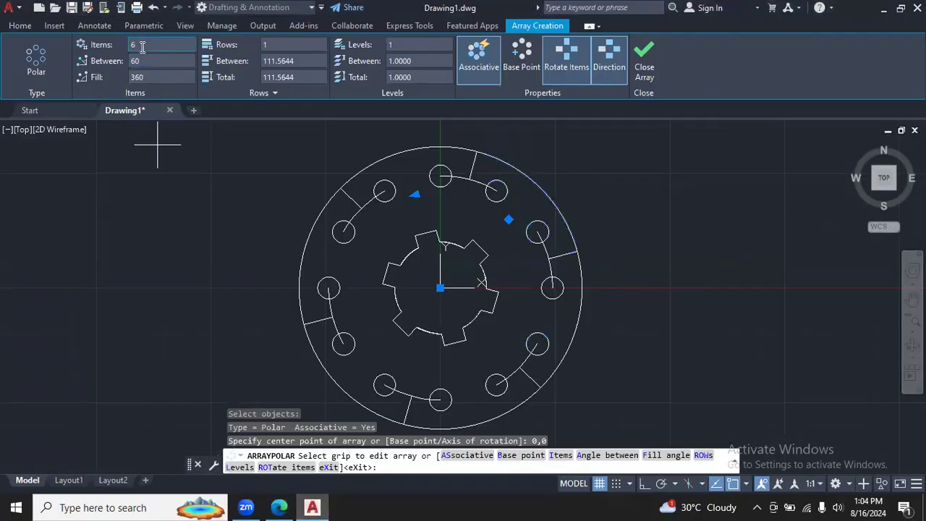
pyautogui.click(279, 507)
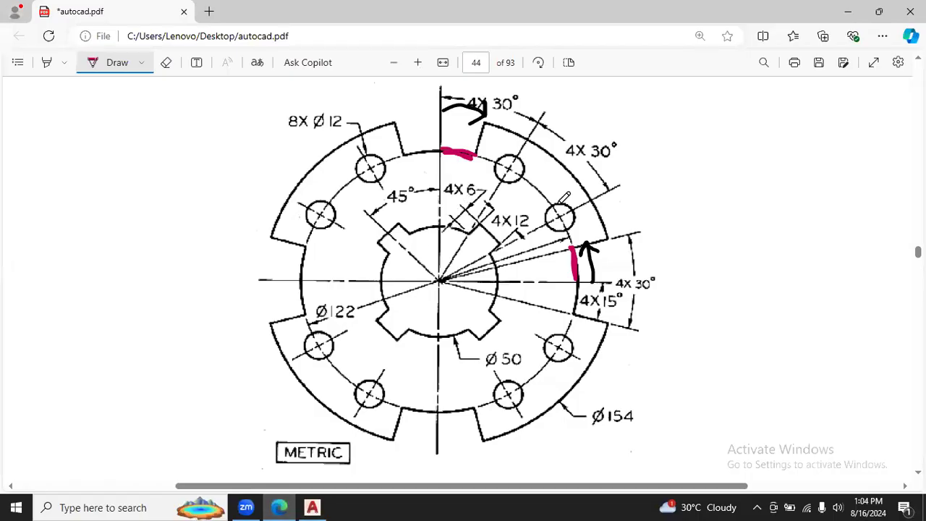
pyautogui.click(311, 507)
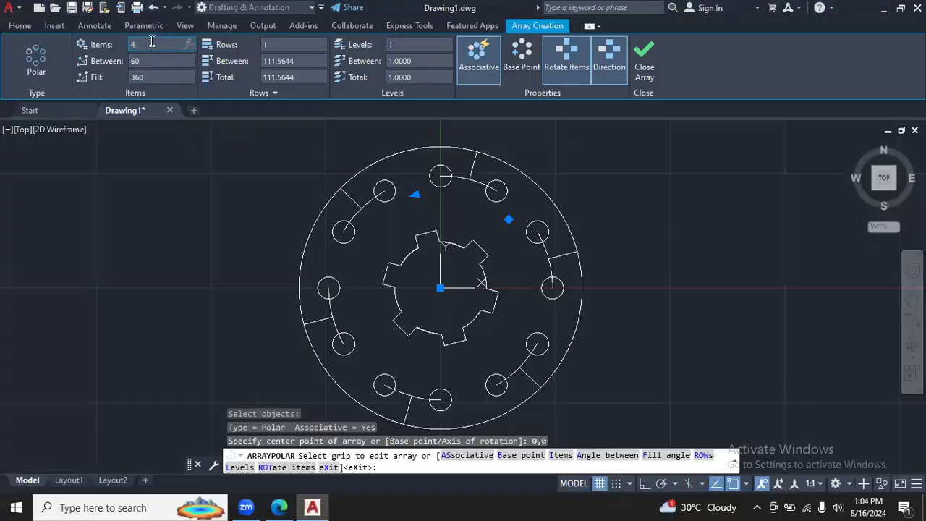
pyautogui.click(152, 43)
pyautogui.write('4')
pyautogui.press('Return')
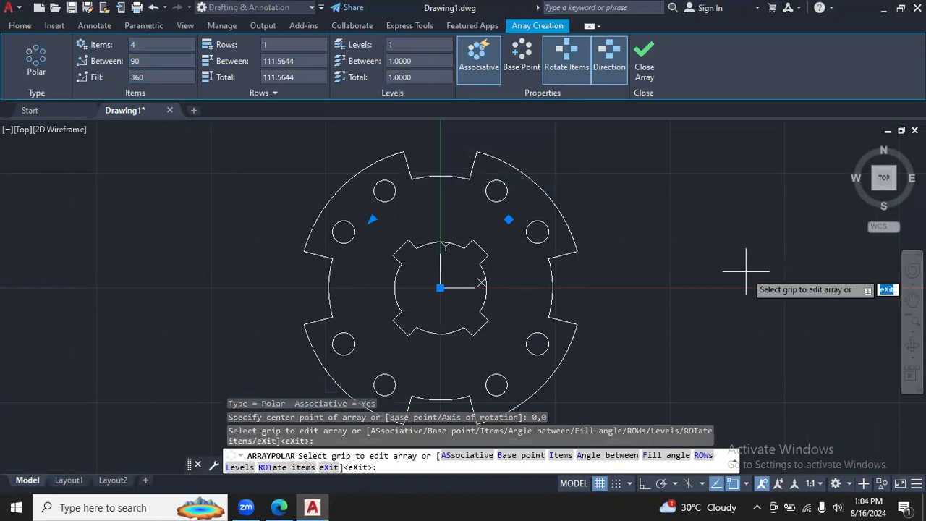
pyautogui.click(642, 68)
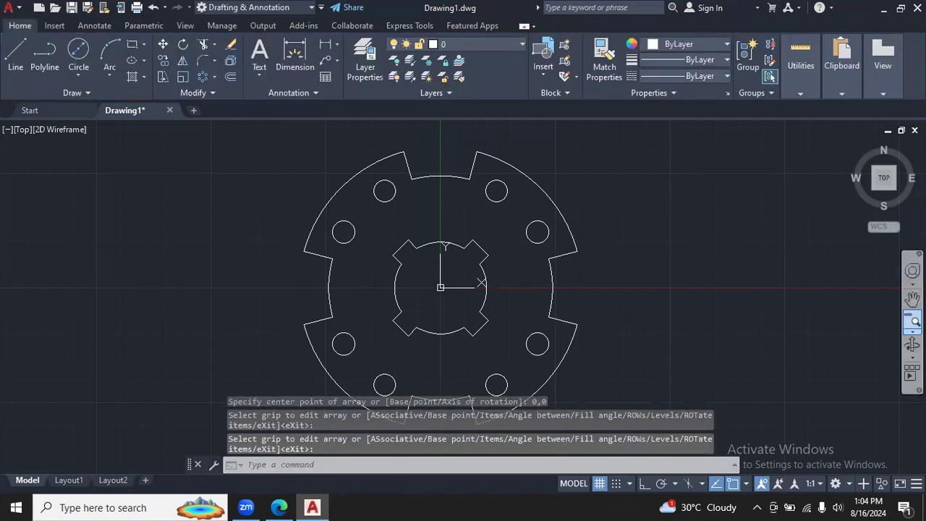
# Compare the full arrayed plate with the dimensioned drawing on page 44 of the reference PDF
pyautogui.click(913, 330)
pyautogui.click(746, 345)
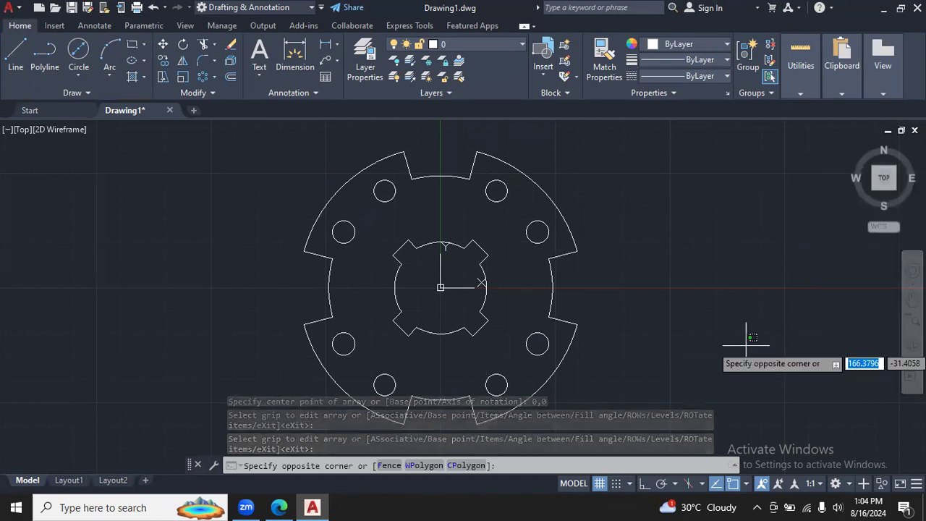
pyautogui.press('Escape')
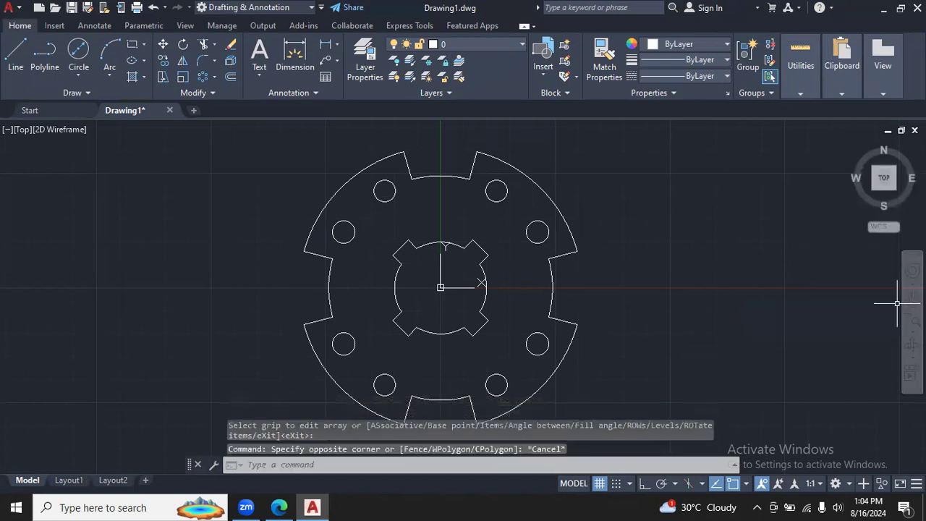
pyautogui.click(913, 297)
pyautogui.moveTo(769, 304)
pyautogui.mouseDown()
pyautogui.moveTo(755, 311)
pyautogui.moveTo(756, 299)
pyautogui.mouseUp()
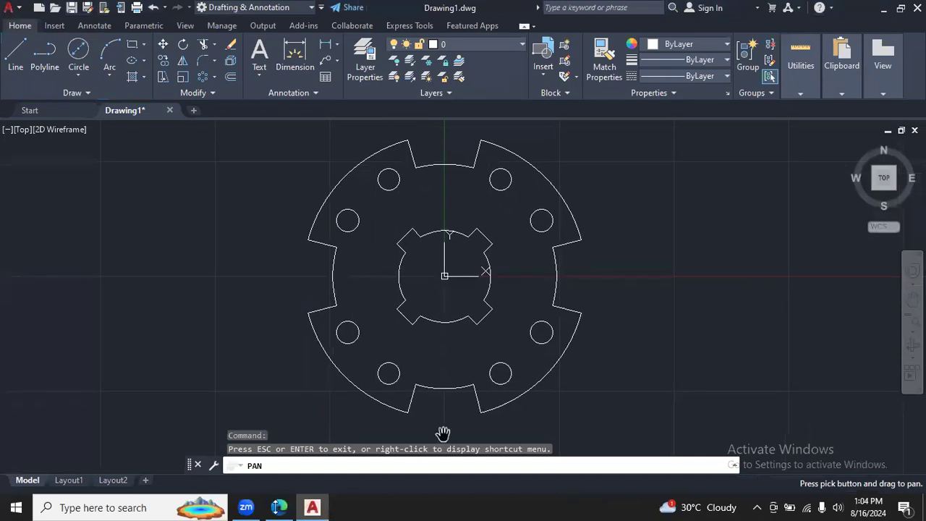
pyautogui.click(277, 507)
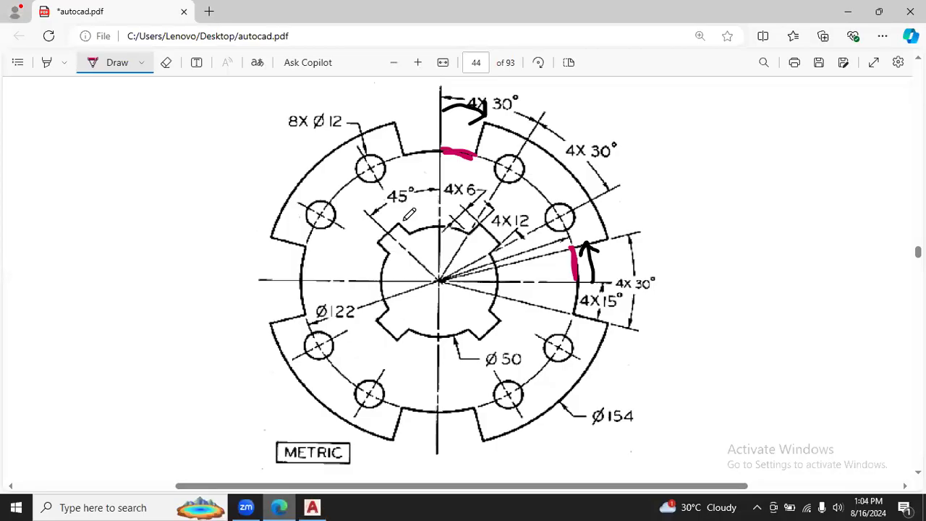
pyautogui.click(312, 507)
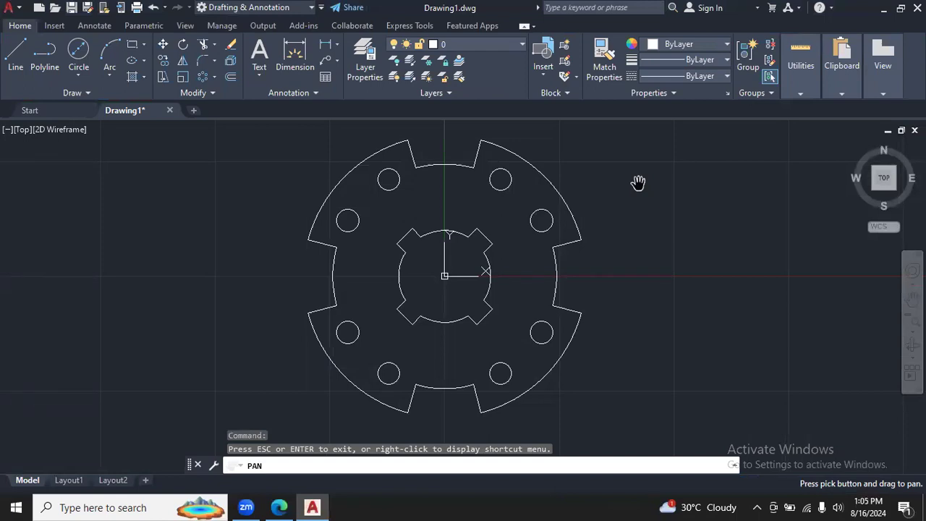
pyautogui.click(280, 506)
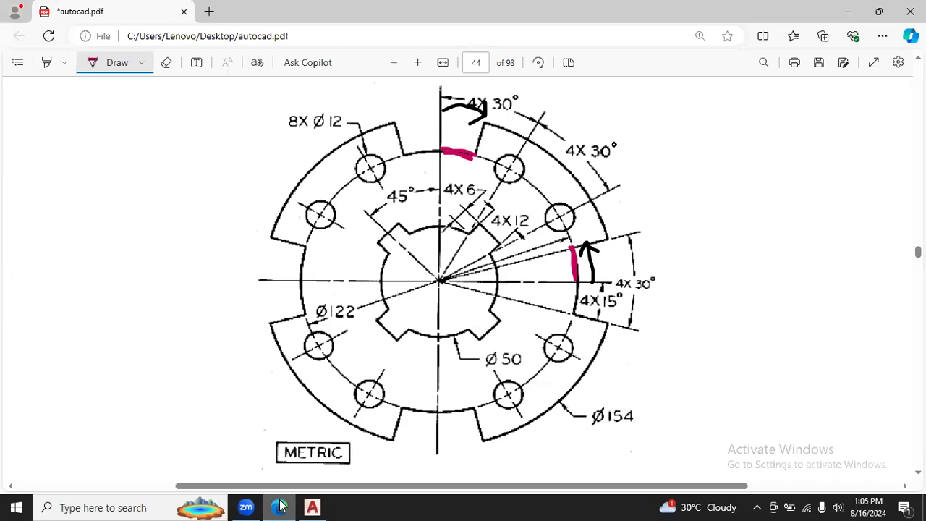
pyautogui.click(310, 507)
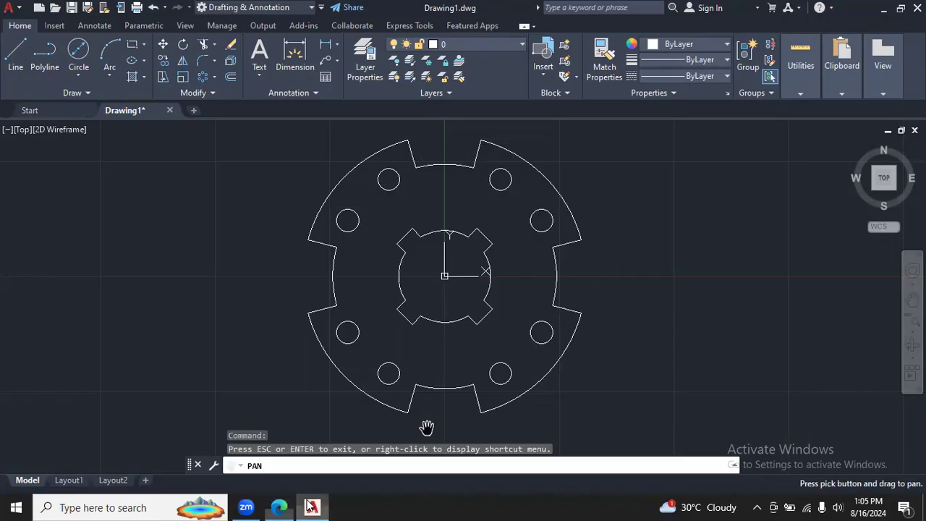
# Add a horizontal linear dimension between the outer corners of the upper-right inner notch, placed just above it
pyautogui.click(336, 45)
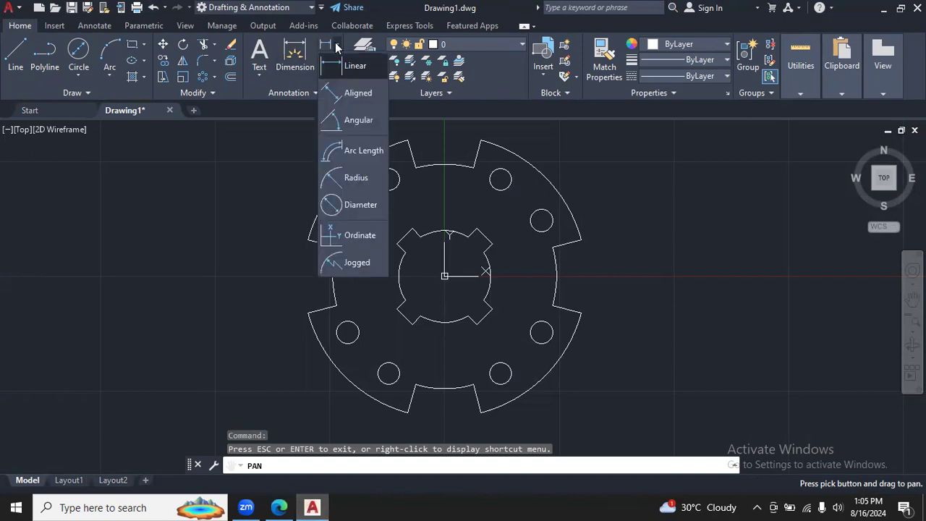
pyautogui.click(351, 66)
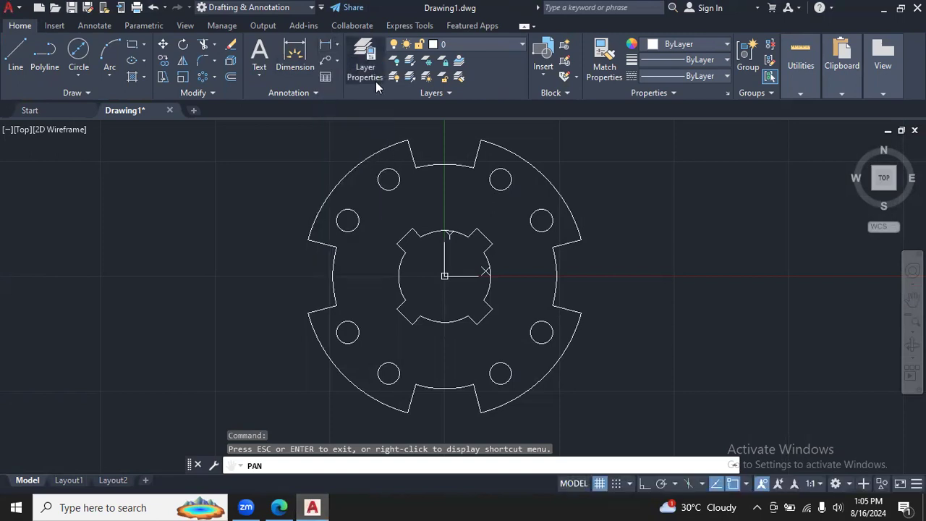
pyautogui.click(476, 229)
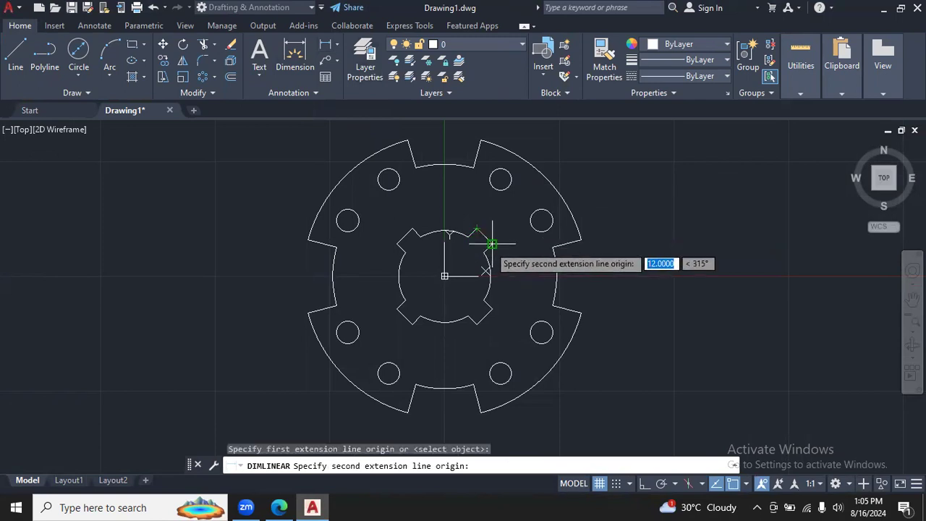
pyautogui.click(492, 244)
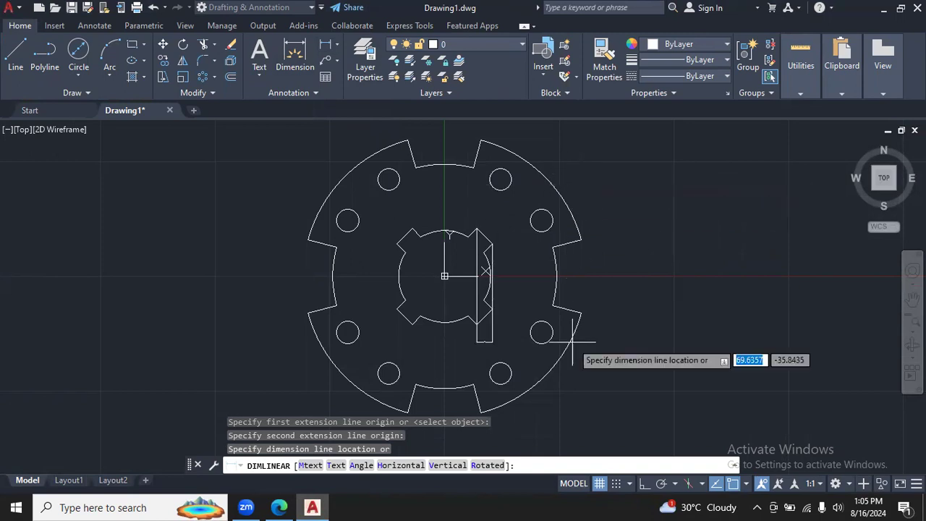
pyautogui.click(526, 209)
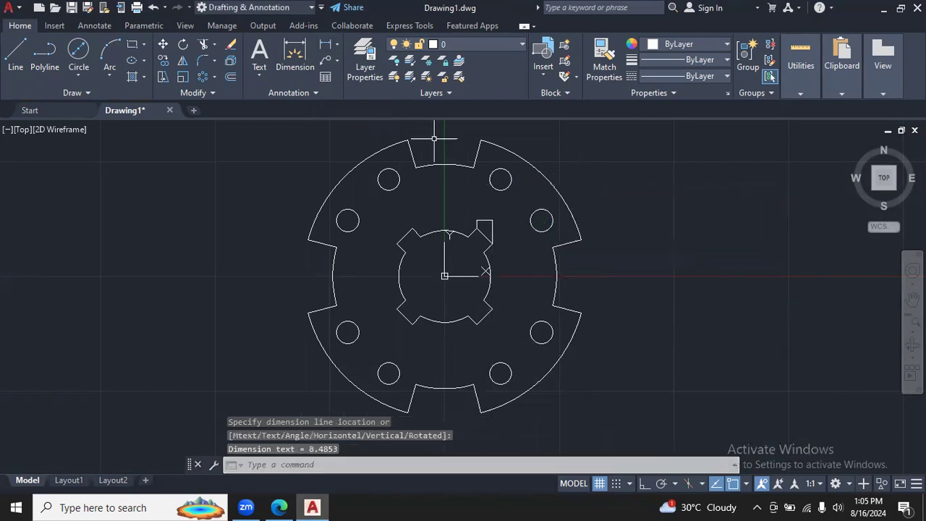
# Set the text height of the Standard dimension style to 3.5
pyautogui.click(309, 92)
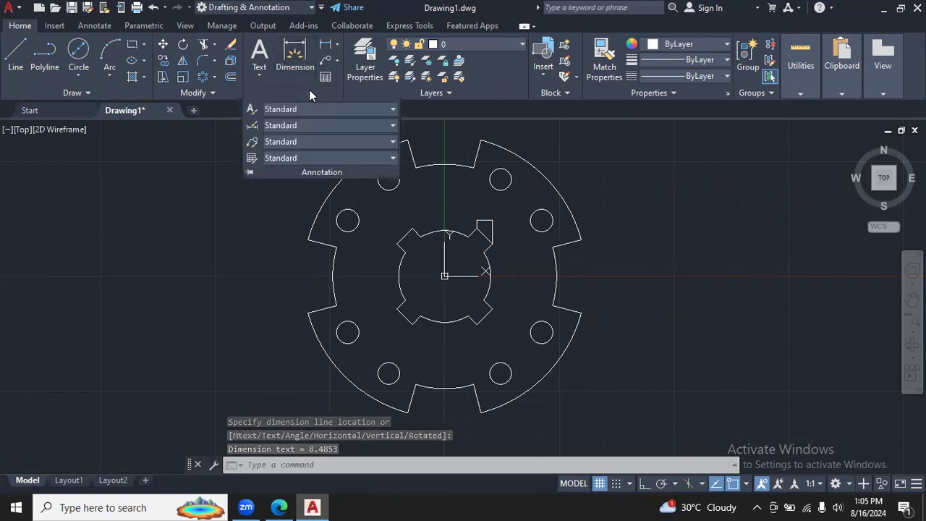
pyautogui.click(392, 128)
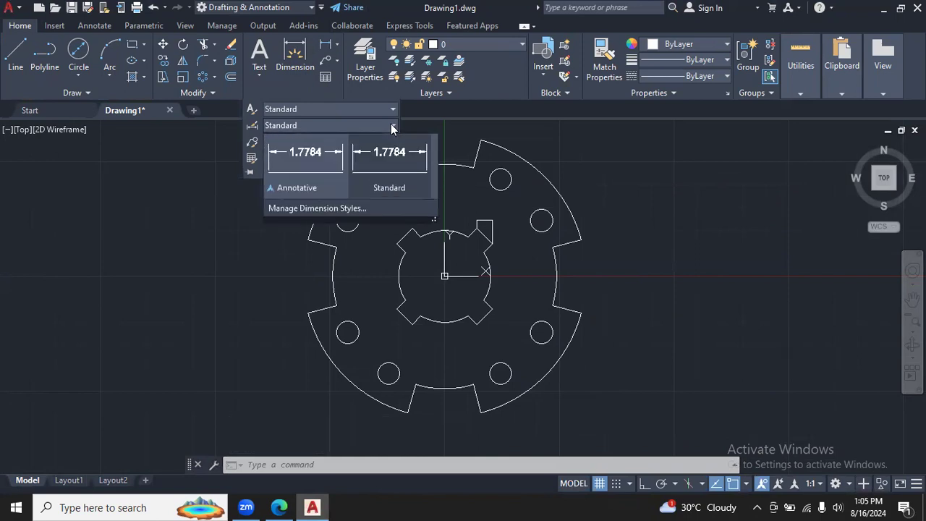
pyautogui.click(352, 208)
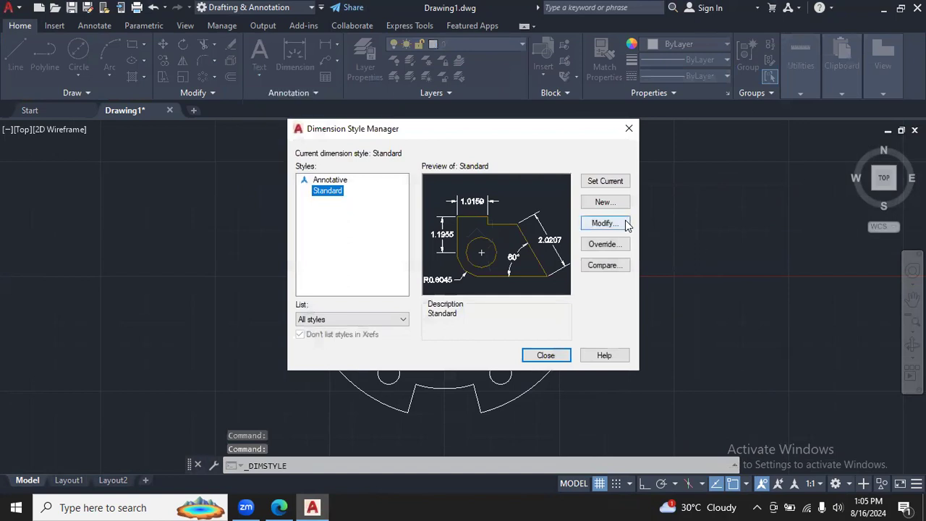
pyautogui.click(626, 225)
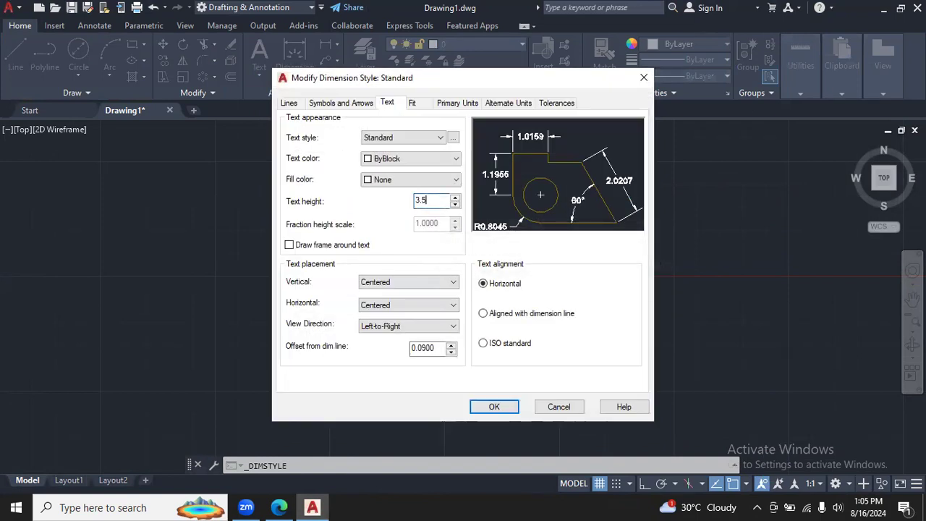
pyautogui.press('Return')
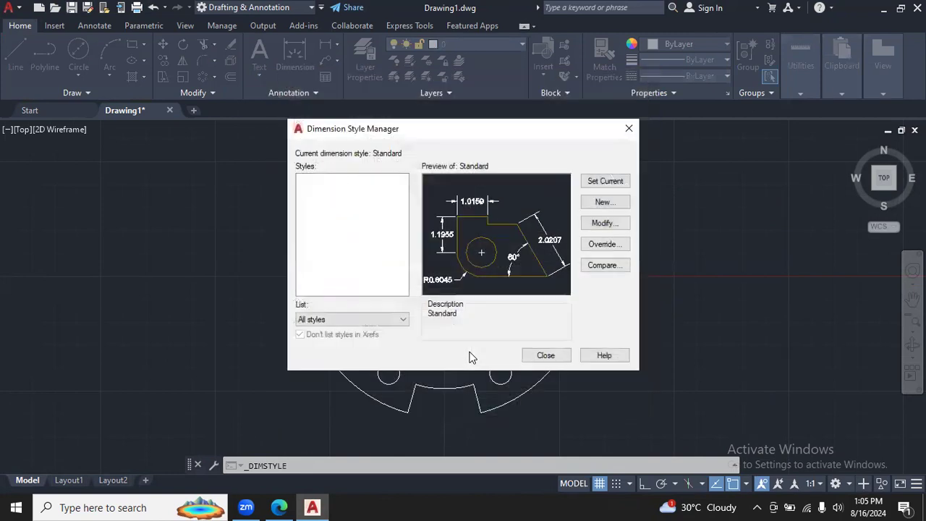
pyautogui.click(547, 355)
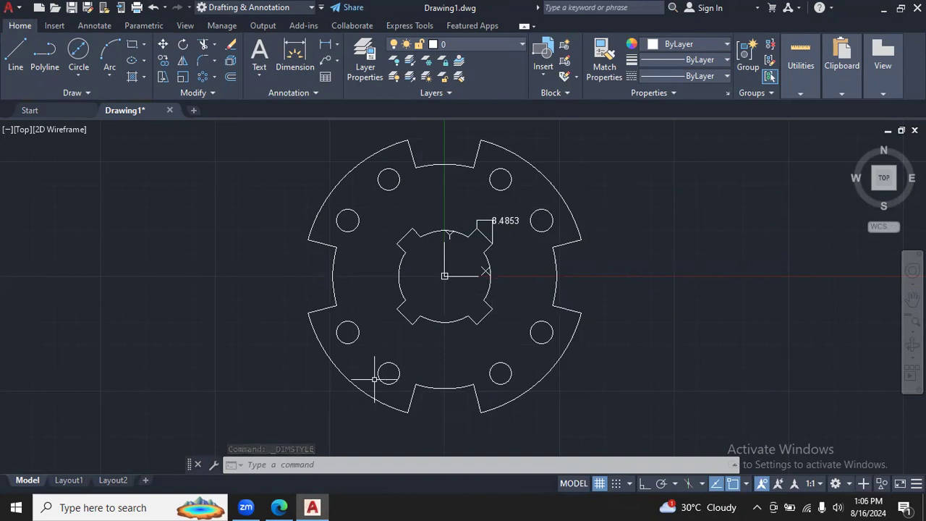
# Check the reference PDF and delete the horizontal linear dimension at the upper-right inner notch
pyautogui.click(278, 507)
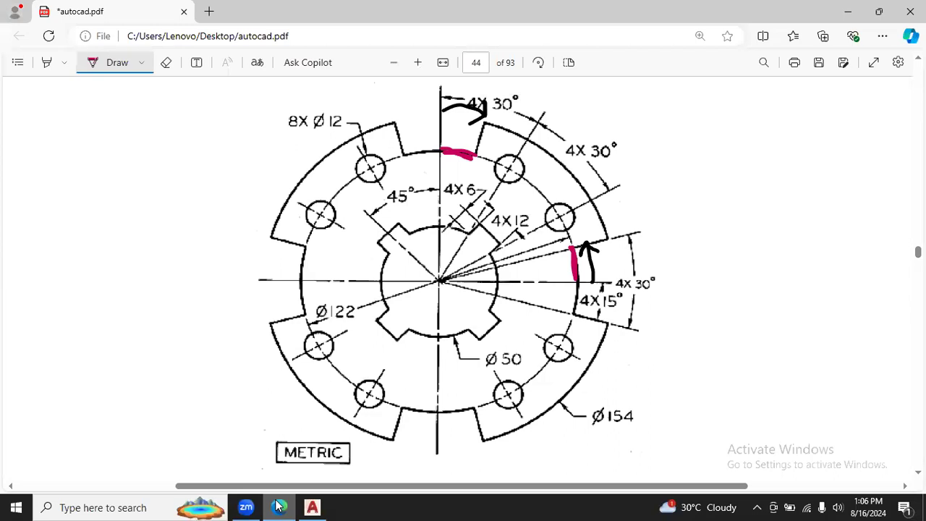
pyautogui.click(313, 506)
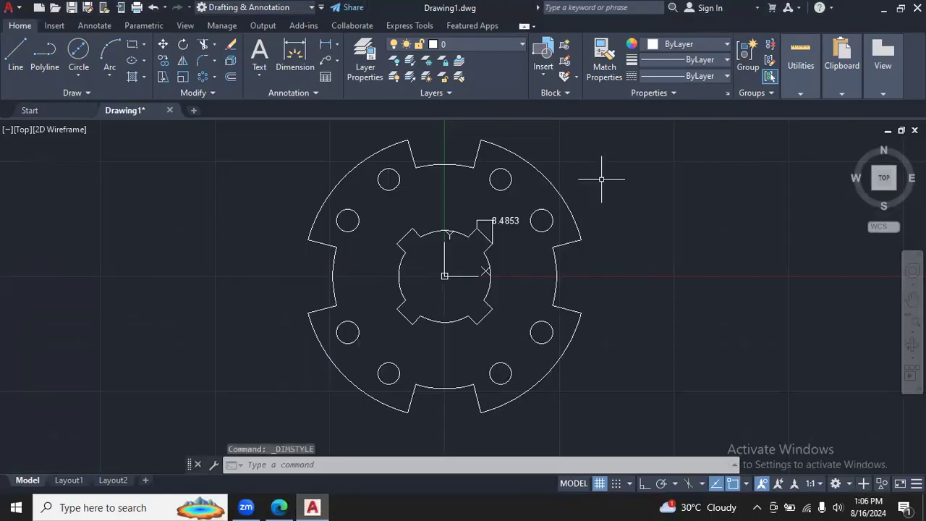
pyautogui.click(497, 219)
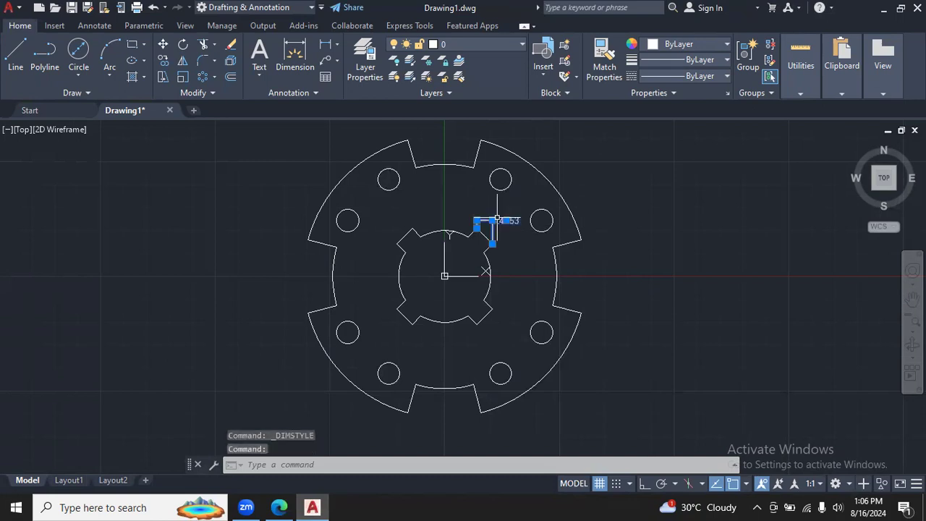
pyautogui.press('Delete')
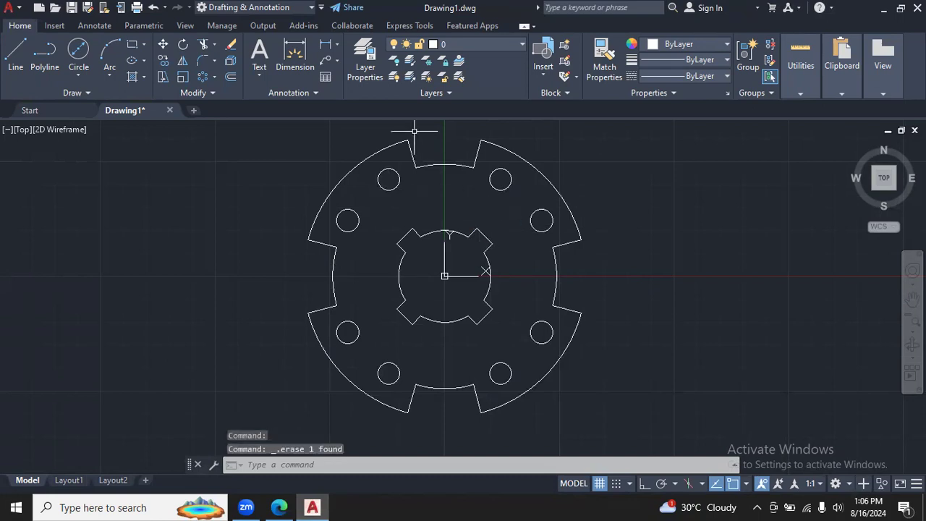
# Add an aligned dimension between the outer corners of the upper-right inner notch, placed outside the plate's upper-right edge
pyautogui.click(335, 46)
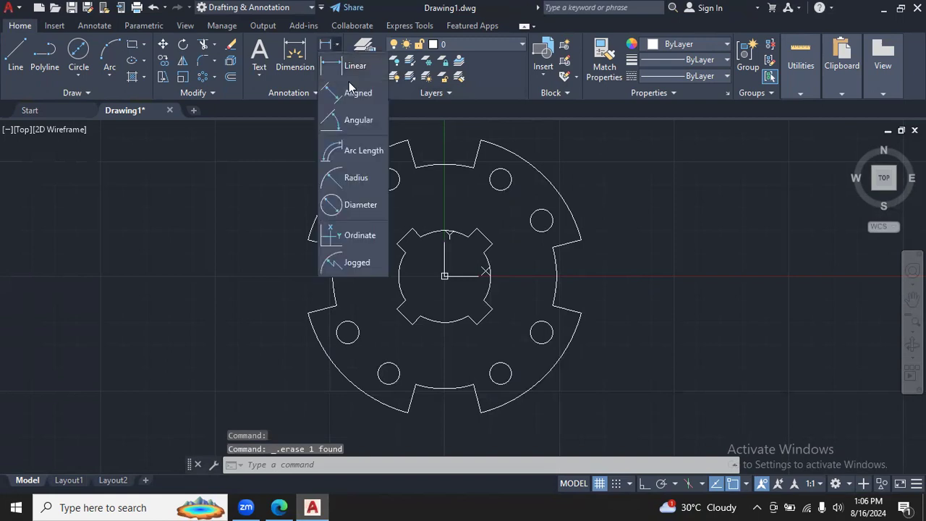
pyautogui.click(354, 93)
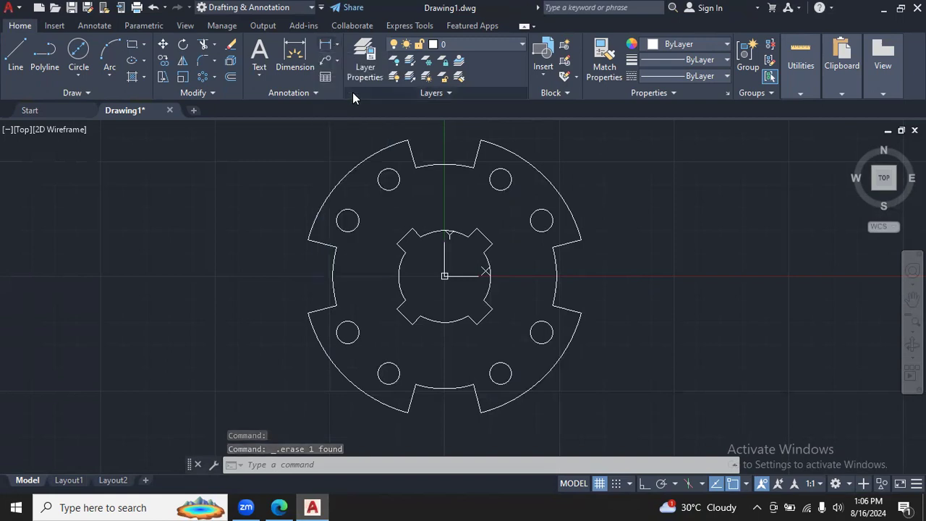
pyautogui.click(476, 229)
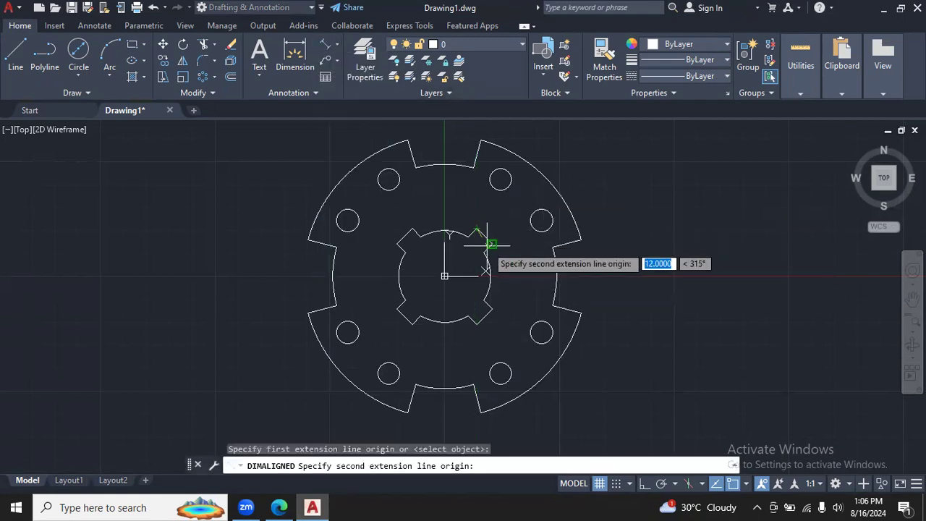
pyautogui.click(491, 244)
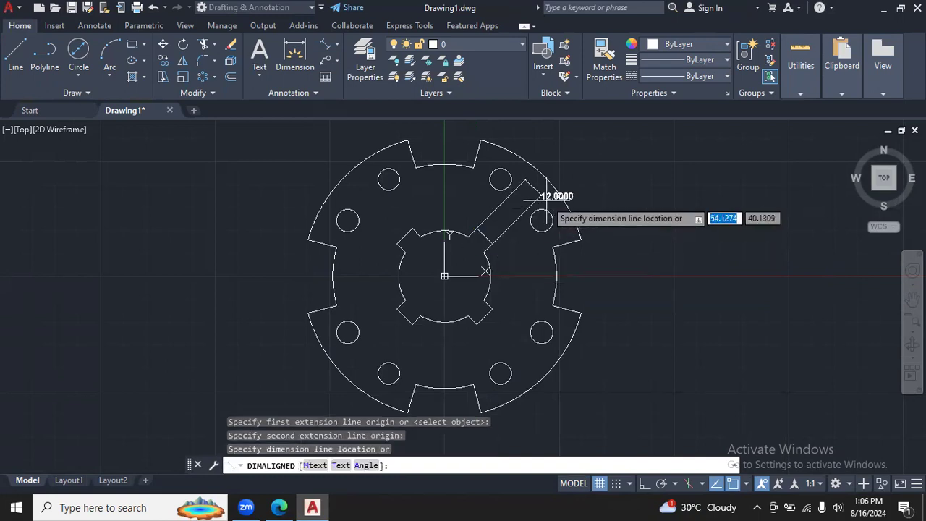
pyautogui.click(583, 172)
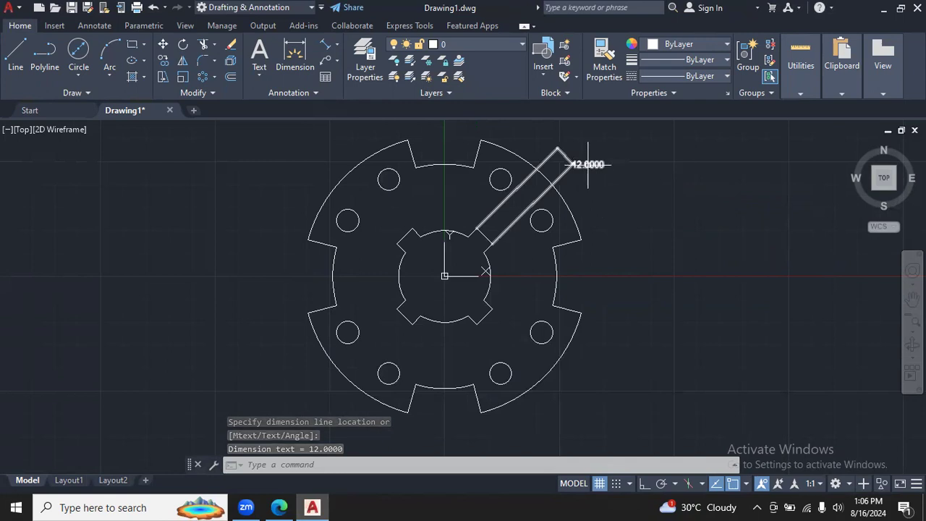
# Set the text height of the Standard dimension style to 4.5
pyautogui.click(588, 163)
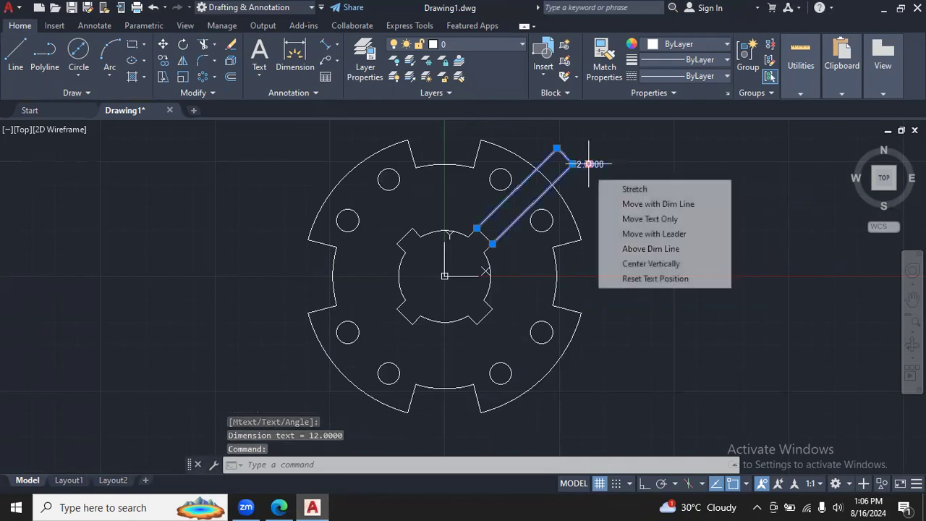
pyautogui.click(316, 91)
pyautogui.click(366, 125)
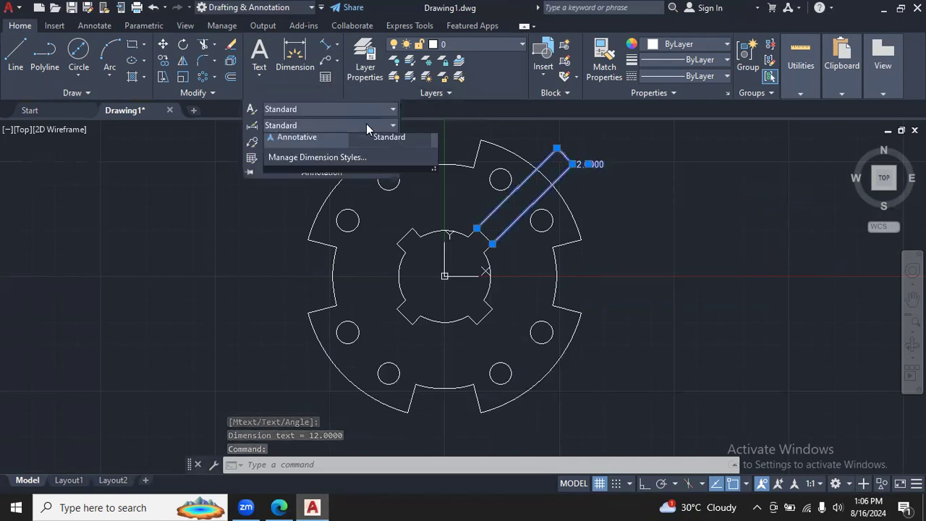
pyautogui.click(343, 209)
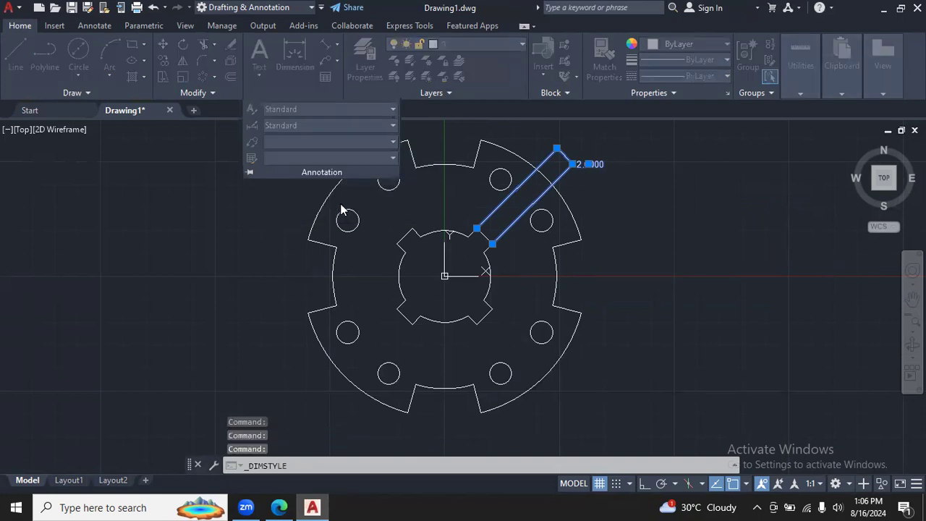
pyautogui.click(599, 224)
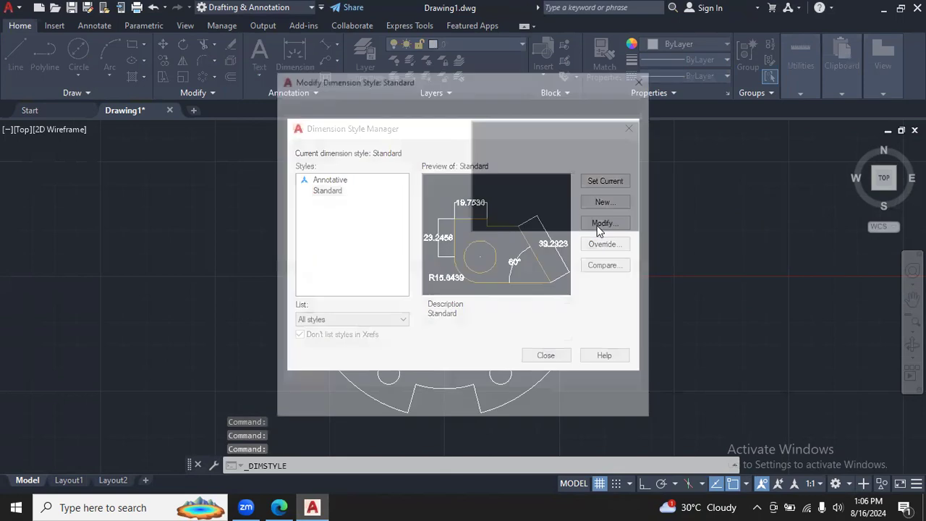
pyautogui.doubleClick(444, 201)
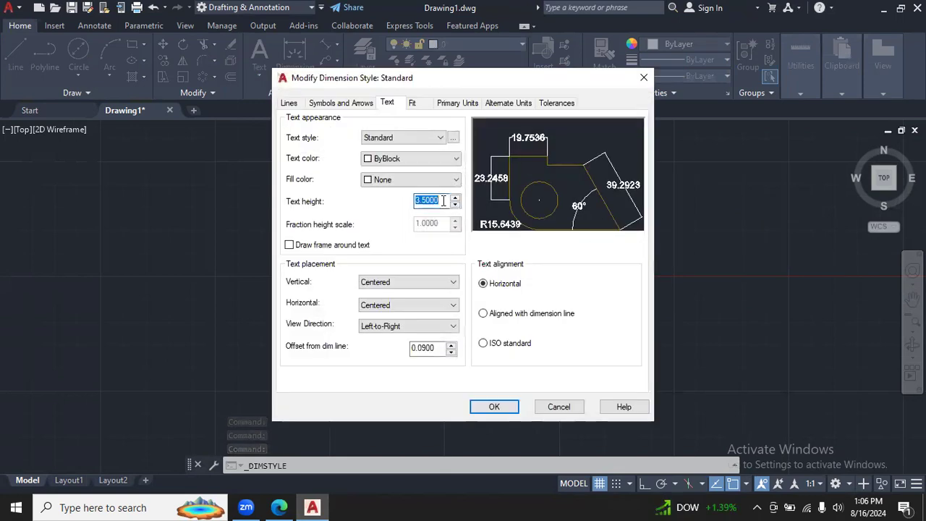
pyautogui.write('4.5')
pyautogui.press('Tab')
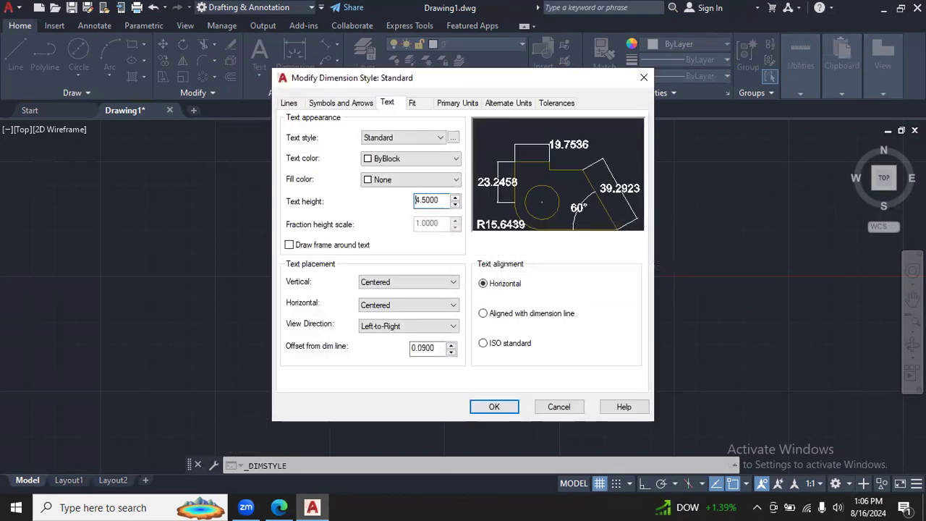
pyautogui.press('Return')
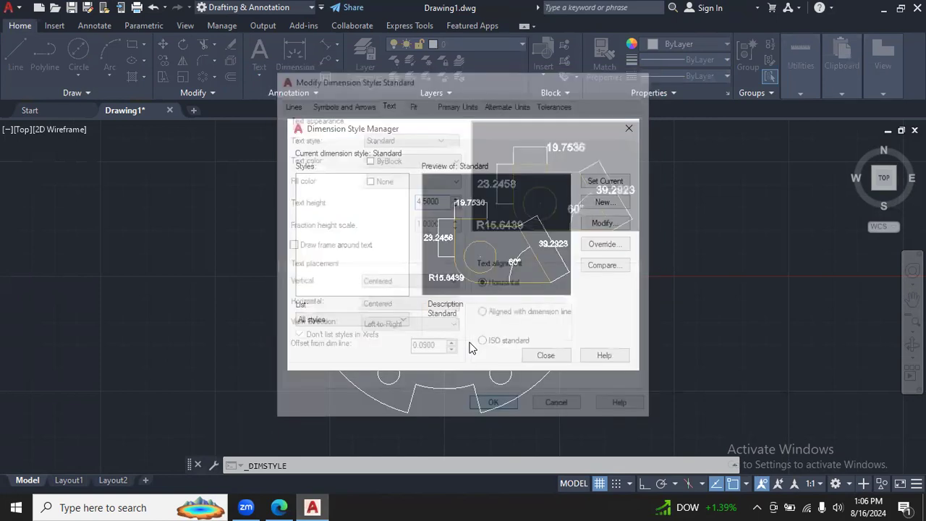
pyautogui.click(568, 364)
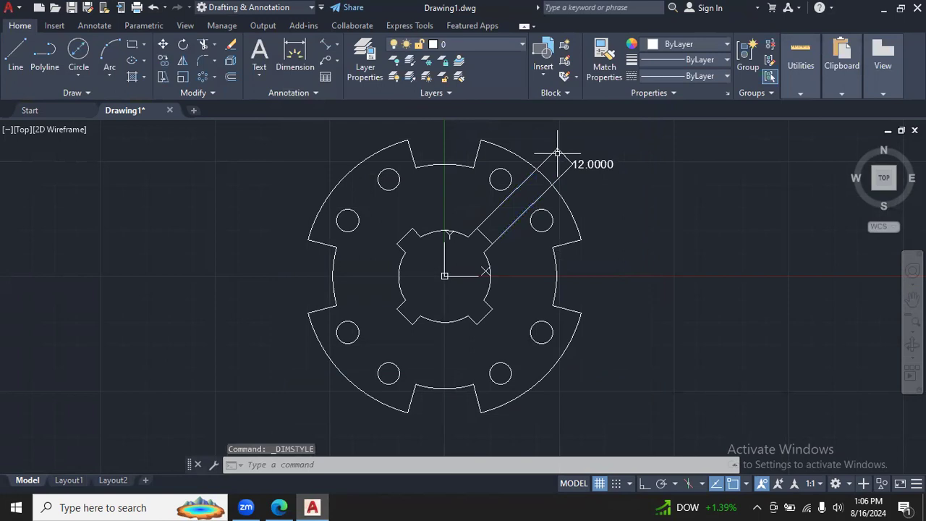
pyautogui.click(312, 92)
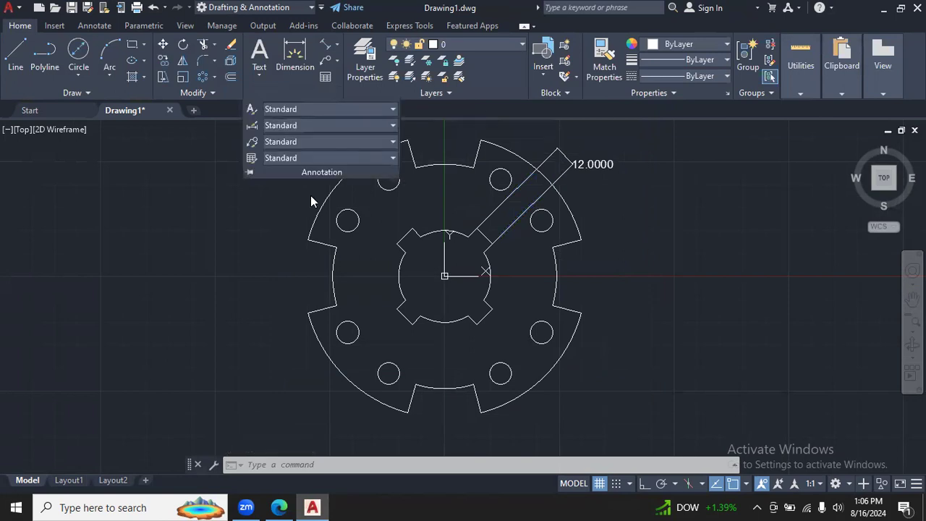
pyautogui.click(300, 58)
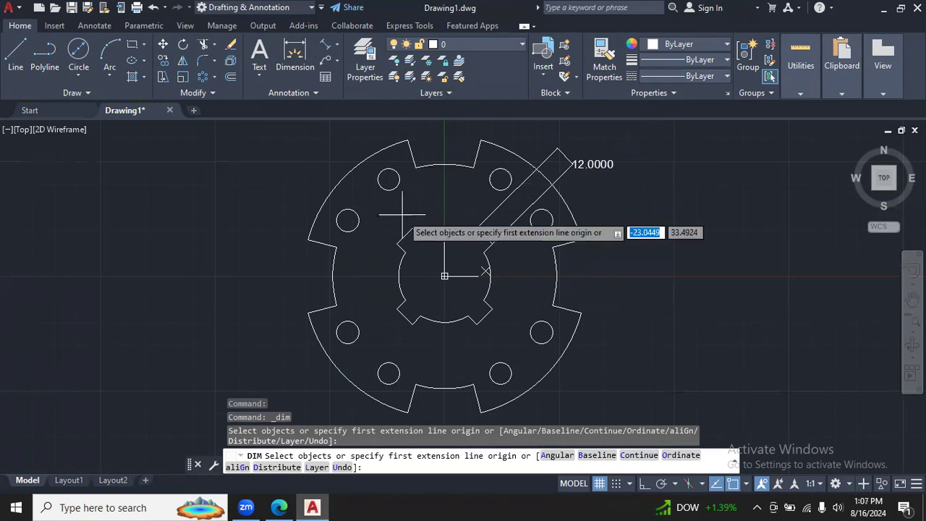
pyautogui.press('Return')
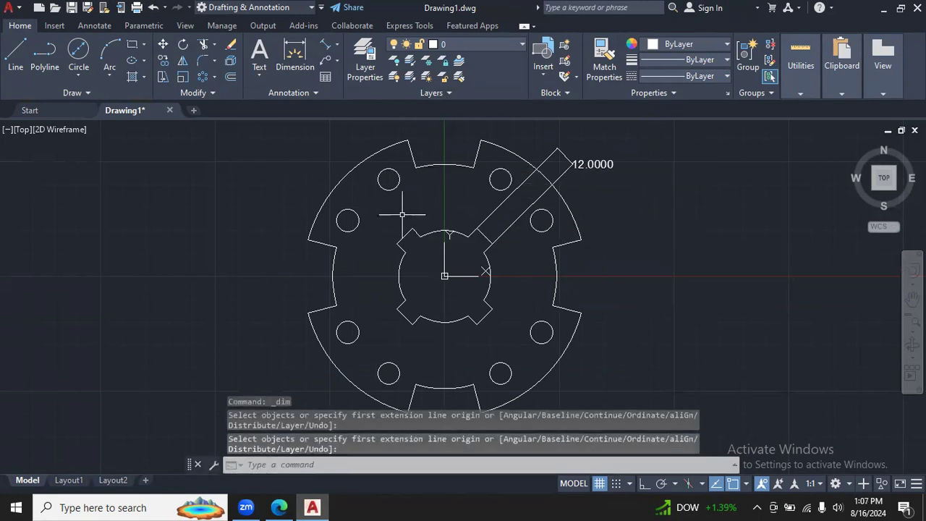
pyautogui.click(327, 46)
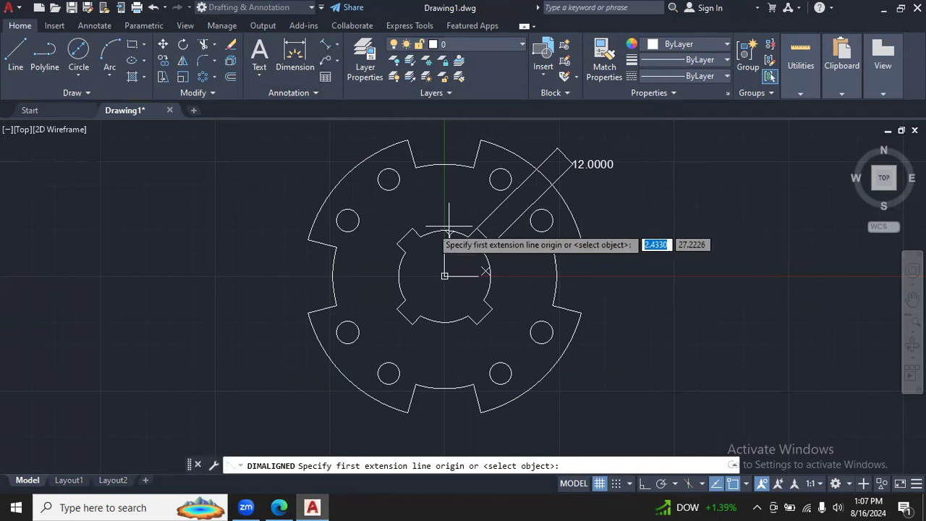
pyautogui.click(412, 229)
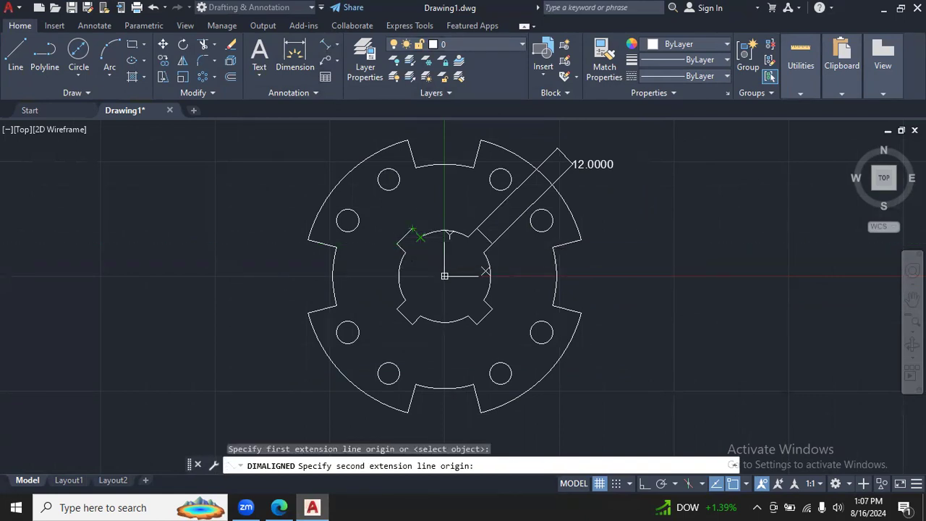
pyautogui.click(420, 236)
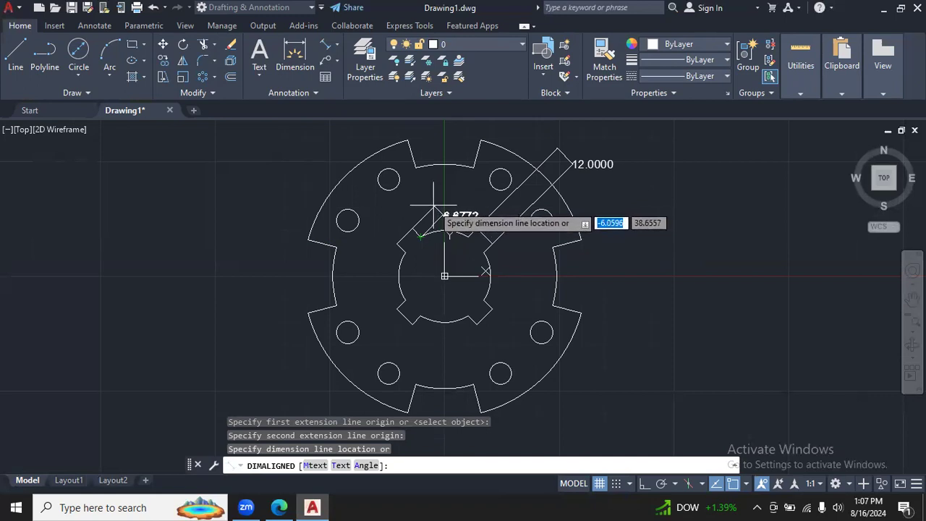
pyautogui.press('Escape')
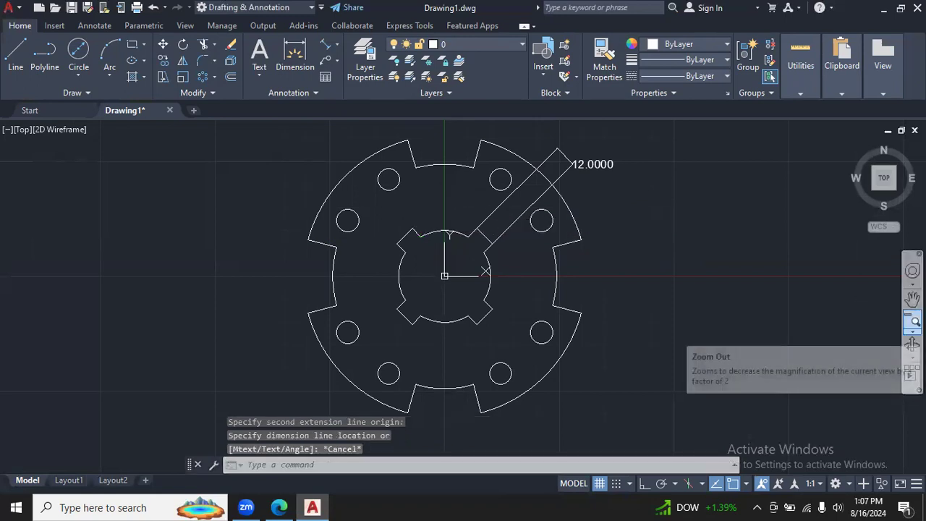
# Add an aligned dimension along the short upper side of the lower-right inner notch, placed just to its upper right
pyautogui.click(913, 330)
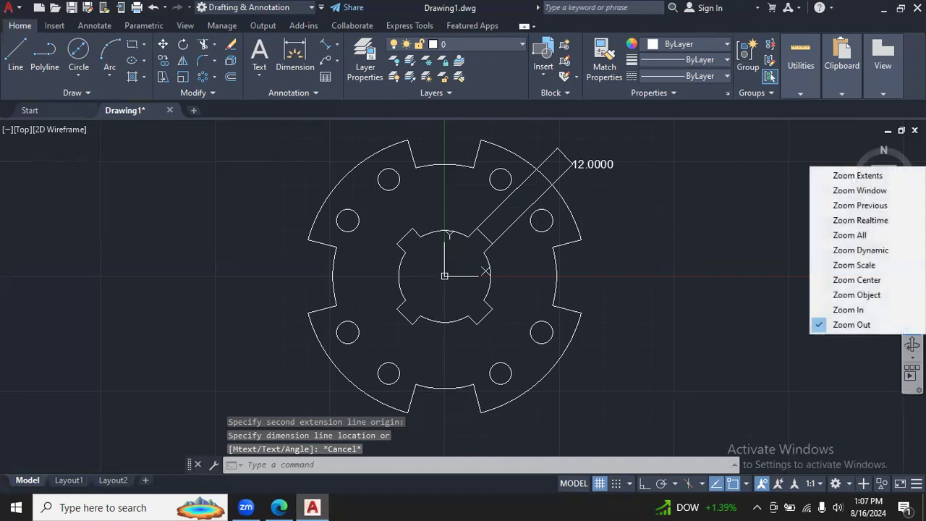
pyautogui.click(876, 310)
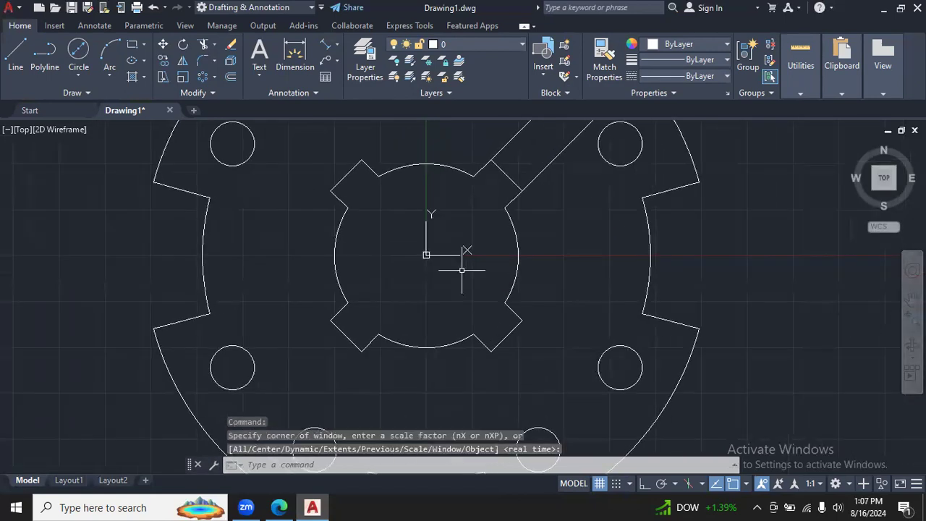
pyautogui.click(326, 44)
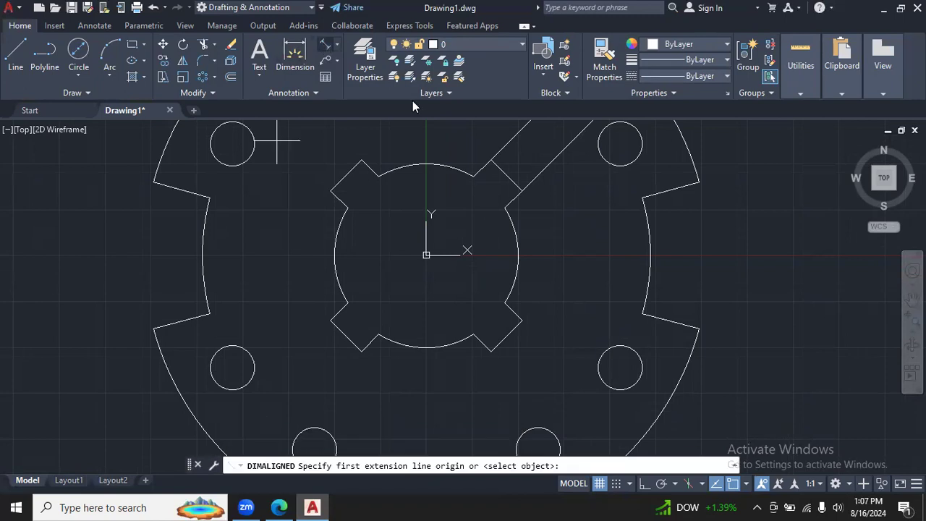
pyautogui.click(505, 303)
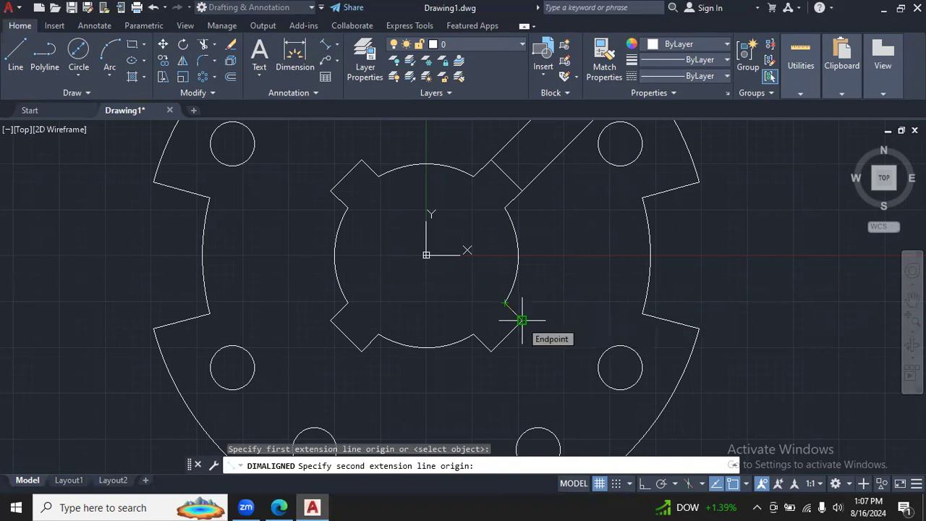
pyautogui.click(521, 320)
pyautogui.click(546, 288)
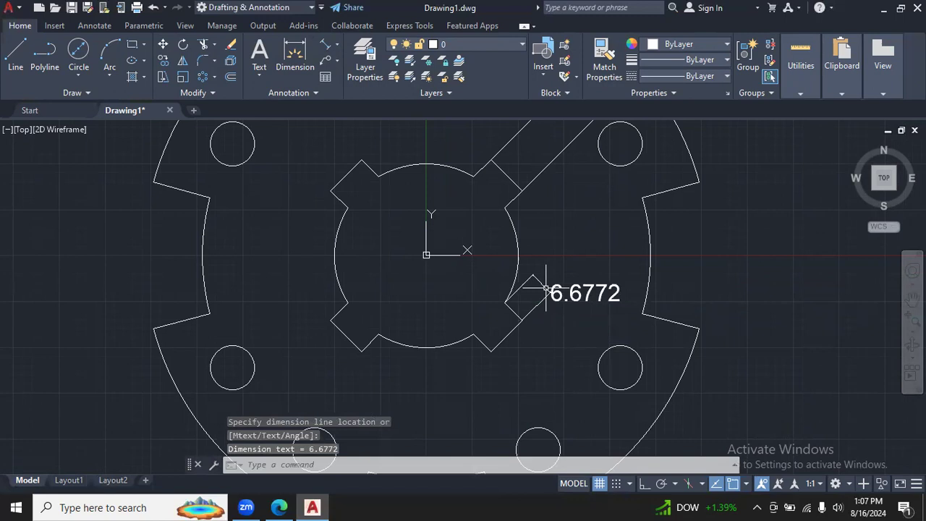
# Add a diameter dimension to the plate's outer arc, placed outside its lower-right edge
pyautogui.press('Escape')
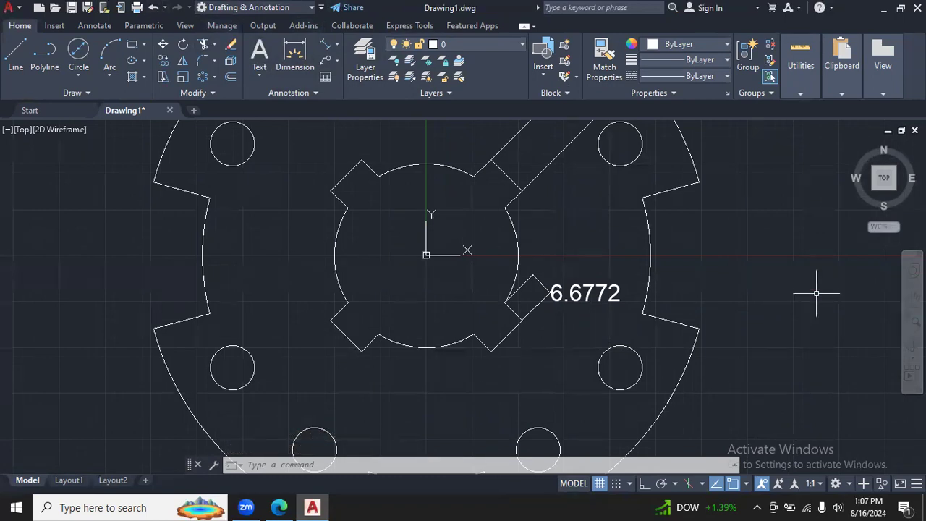
pyautogui.click(912, 357)
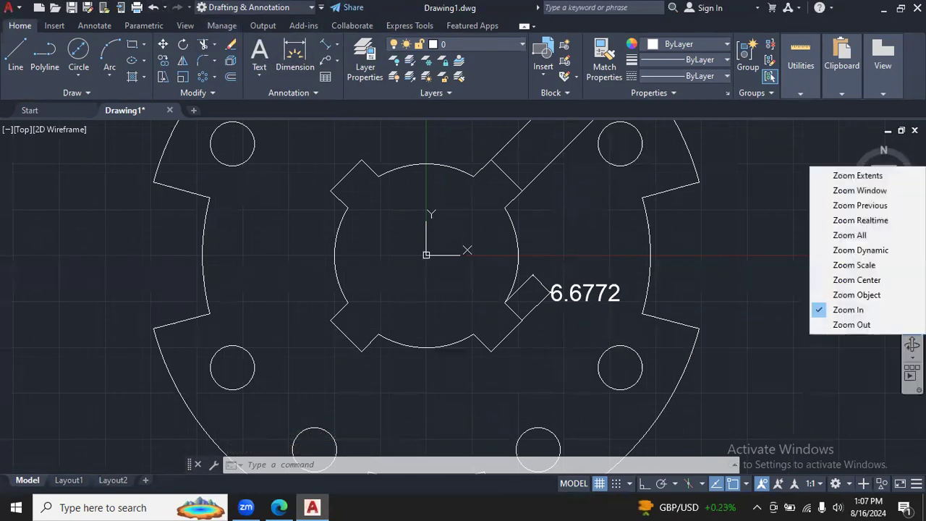
pyautogui.click(871, 325)
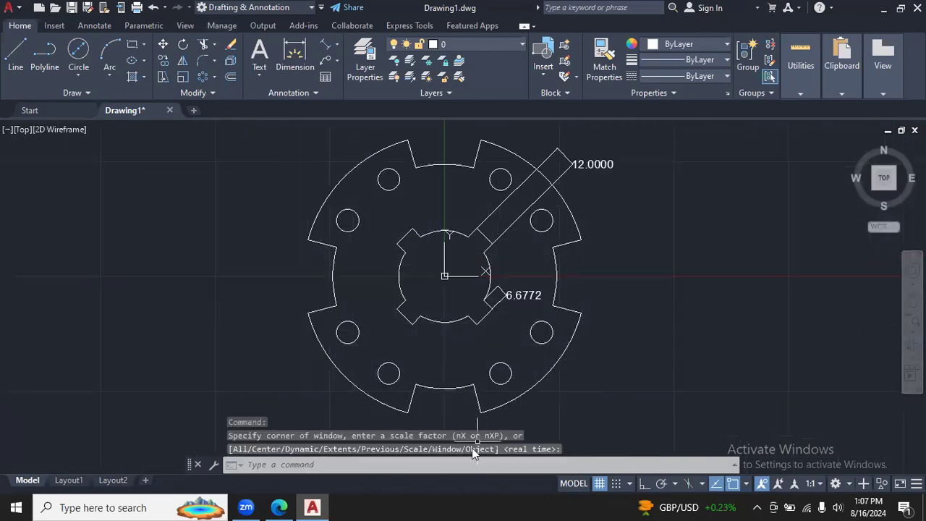
pyautogui.click(337, 45)
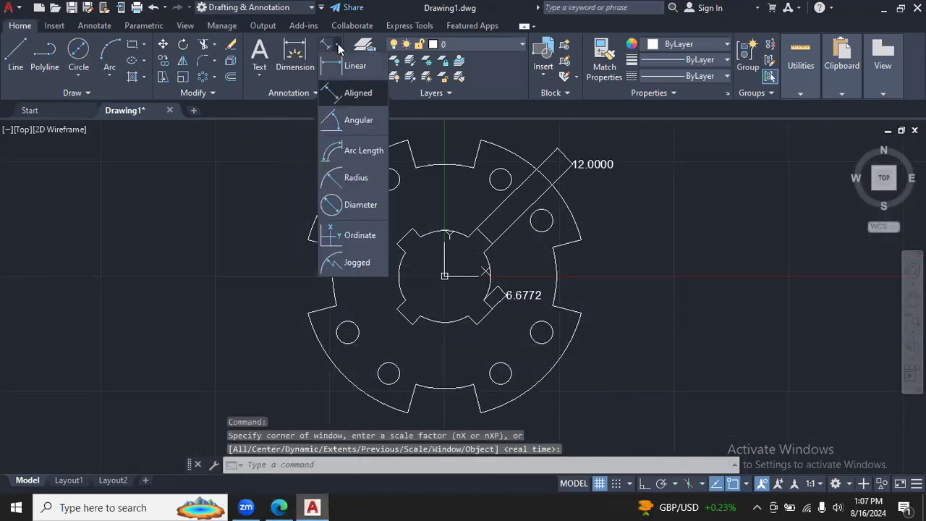
pyautogui.click(362, 177)
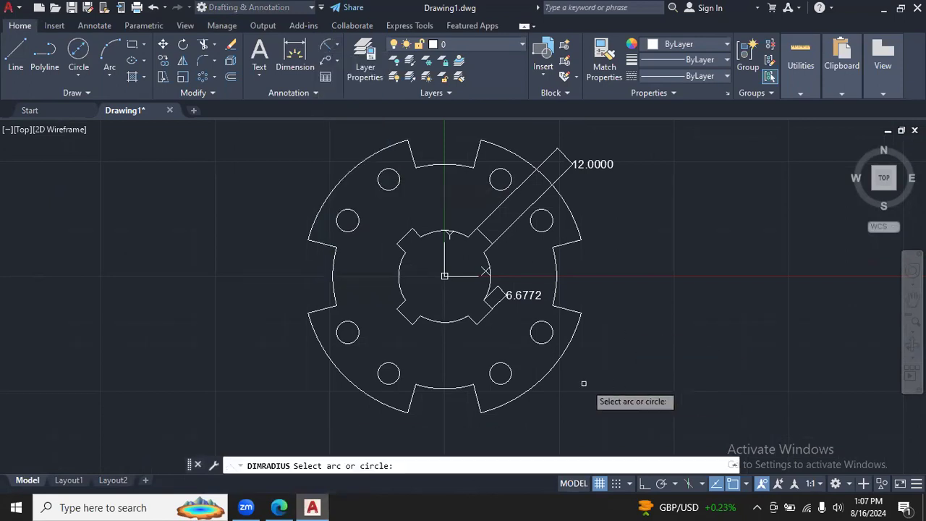
pyautogui.click(337, 45)
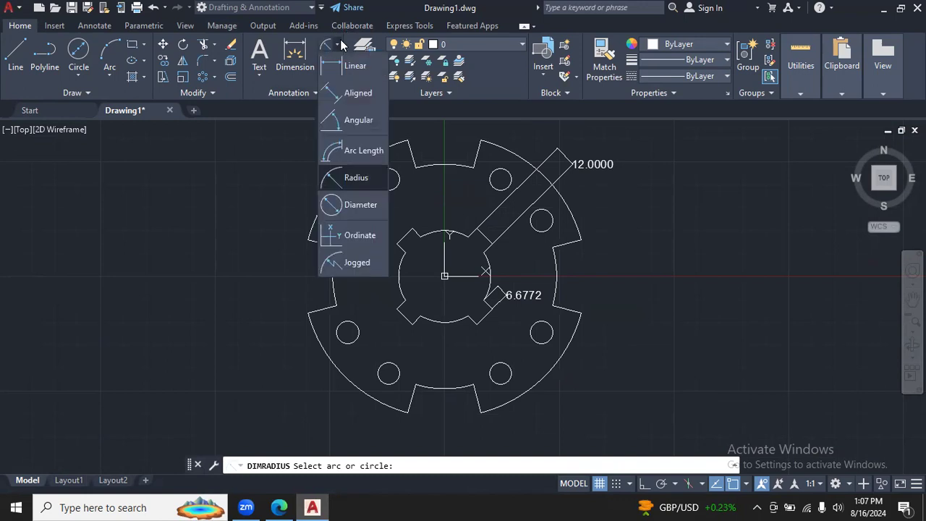
pyautogui.click(352, 204)
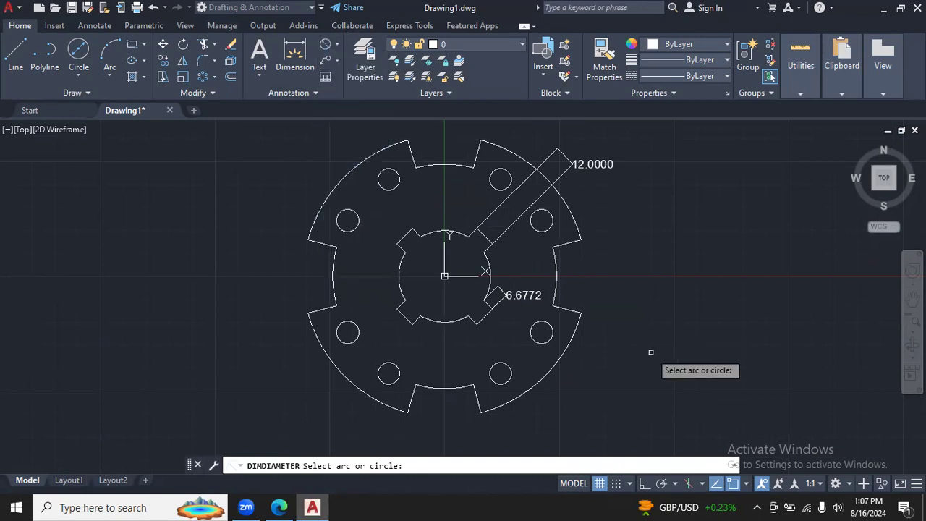
pyautogui.click(563, 353)
pyautogui.click(631, 388)
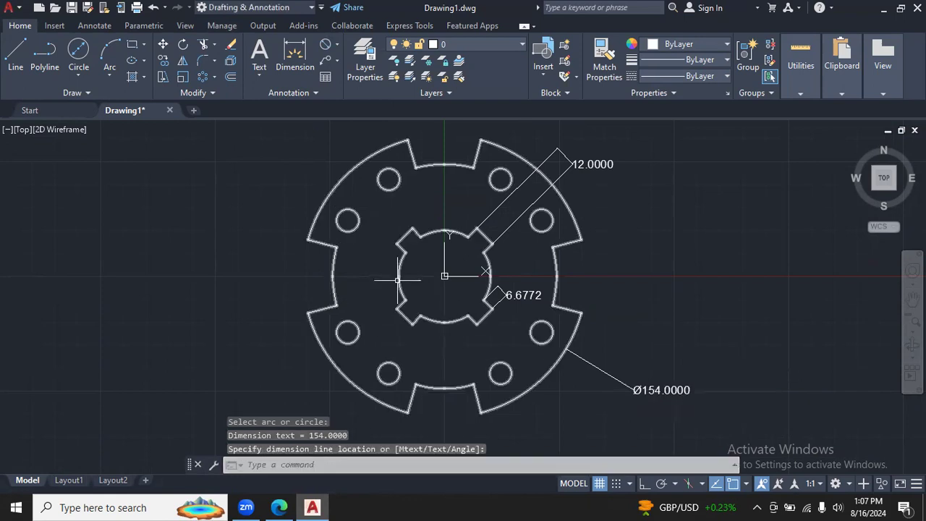
# Add a diameter dimension to the central bore's left arc, placed outside the plate's lower-left edge
pyautogui.press('Return')
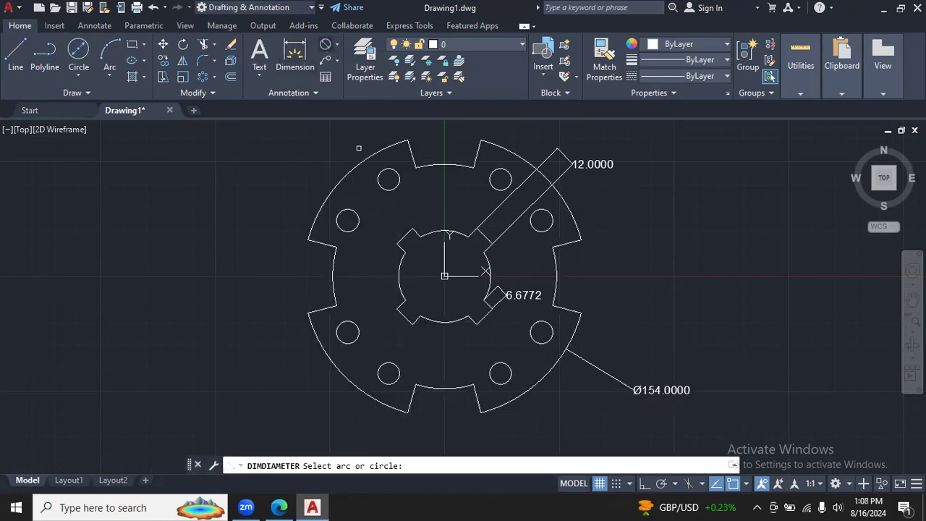
pyautogui.click(400, 275)
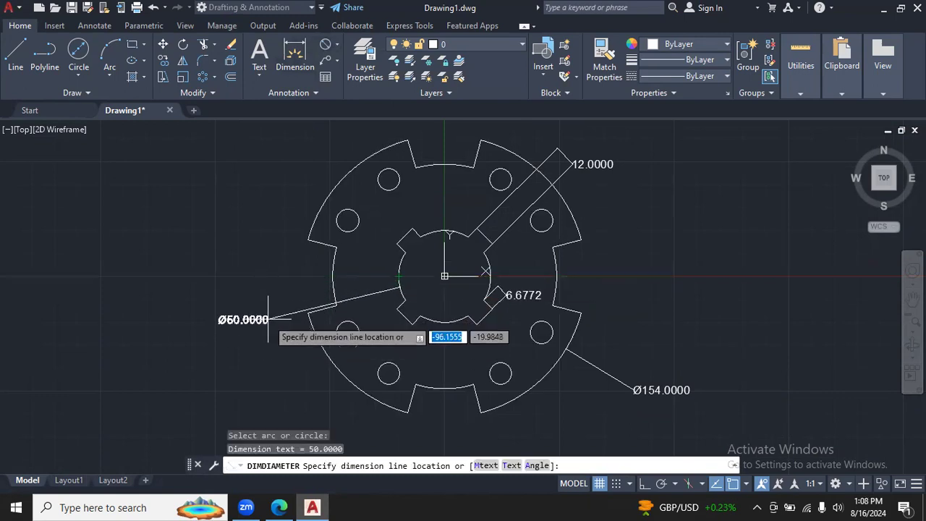
pyautogui.click(303, 384)
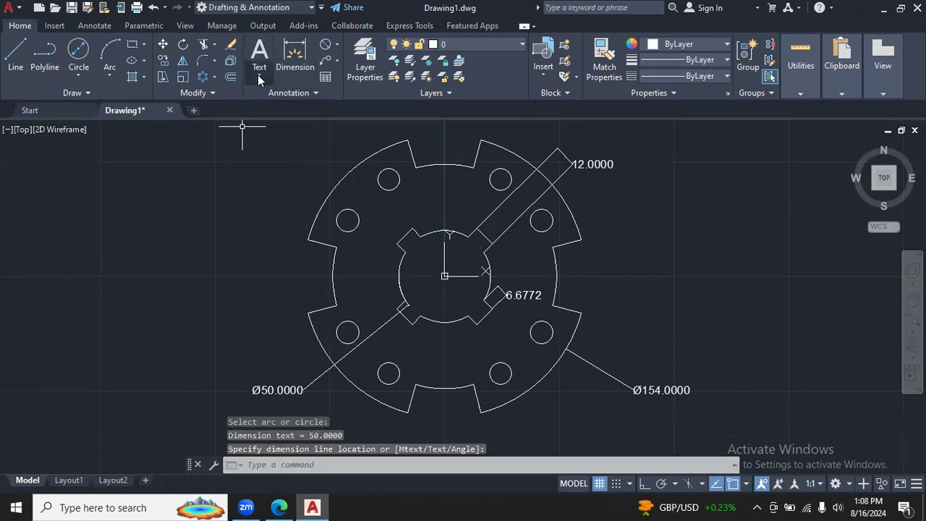
# Add a diameter dimension to the floor arc of the left outer notch, placed outside the plate's left side
pyautogui.press('Return')
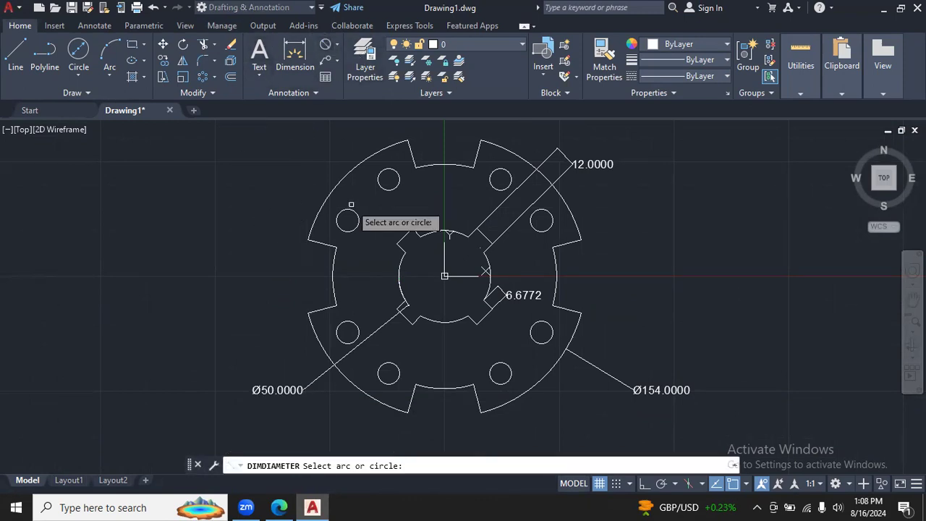
pyautogui.click(332, 273)
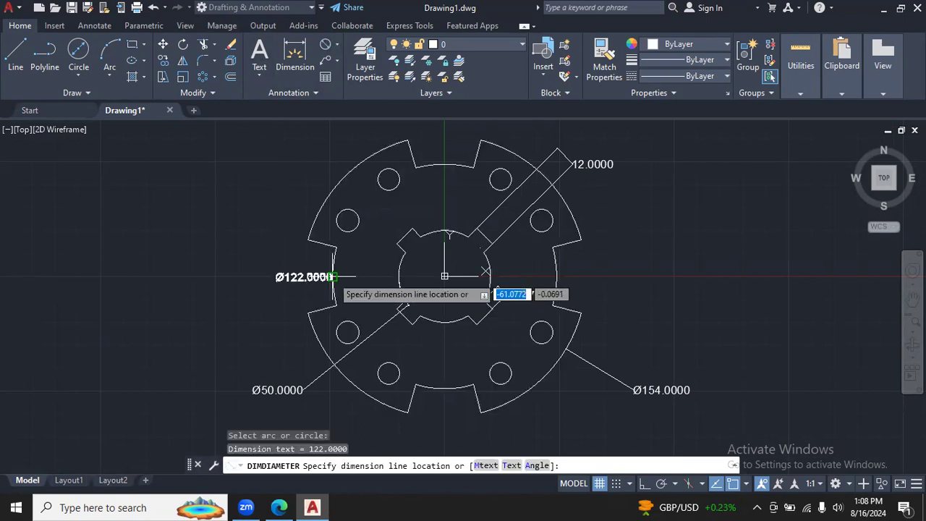
pyautogui.click(267, 307)
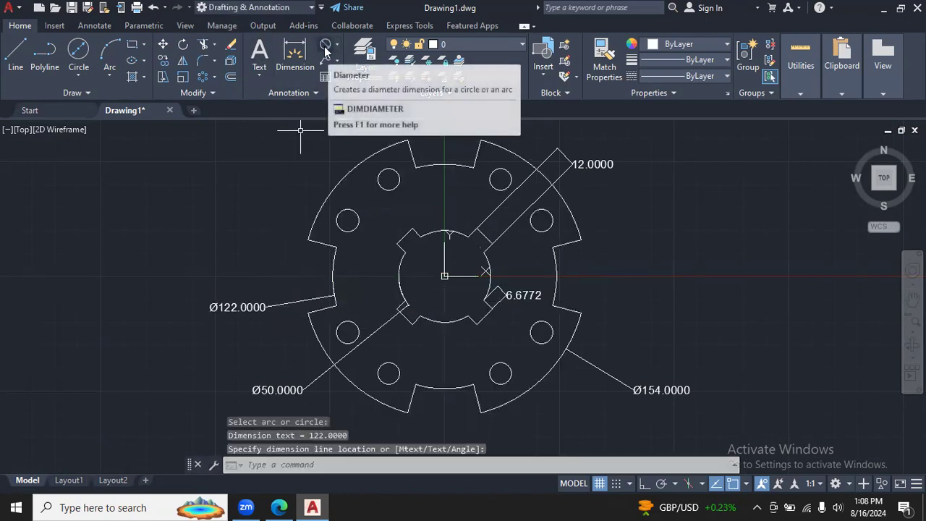
# Add a diameter dimension to the small hole just above the left outer notch, placed outside the plate's upper-left edge
pyautogui.click(324, 47)
pyautogui.click(345, 219)
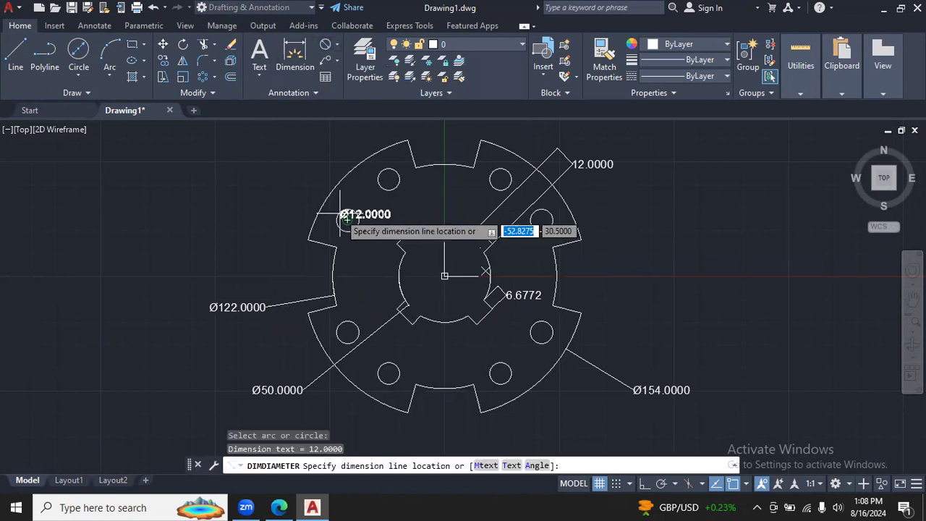
pyautogui.click(263, 185)
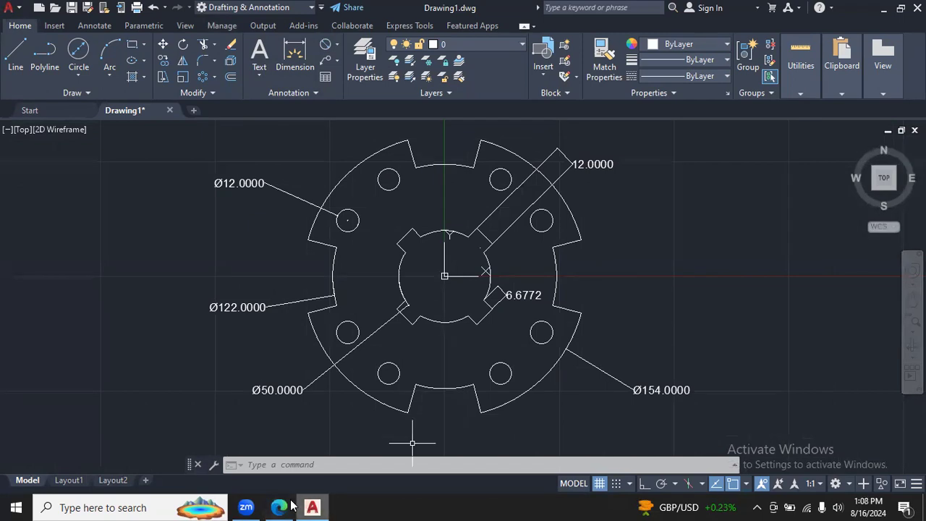
# Switch to the reference PDF and check the remaining dimensions of the plate on page 44
pyautogui.moveTo(277, 505)
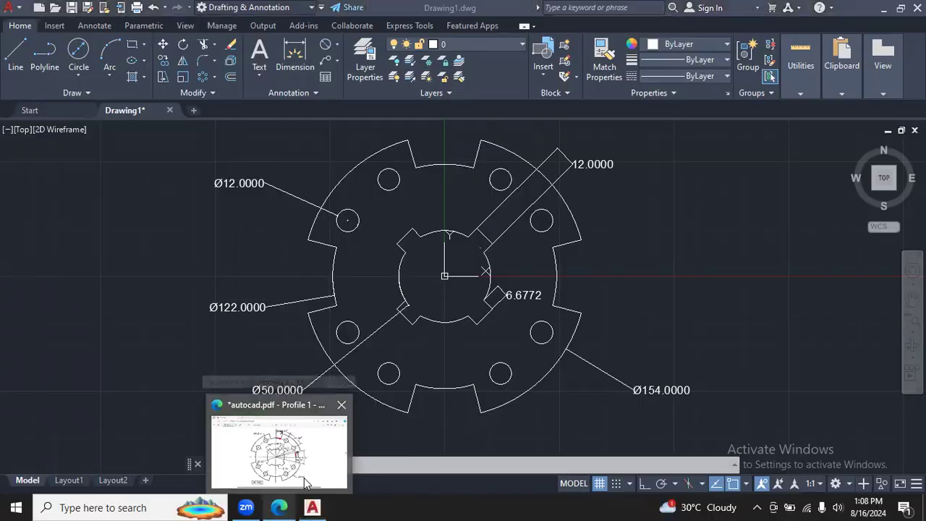
pyautogui.click(303, 476)
pyautogui.moveTo(312, 506)
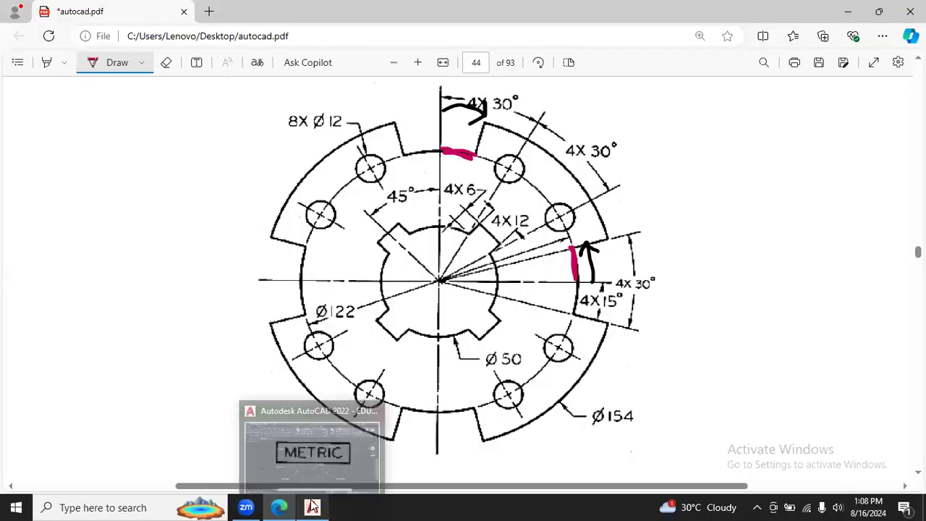